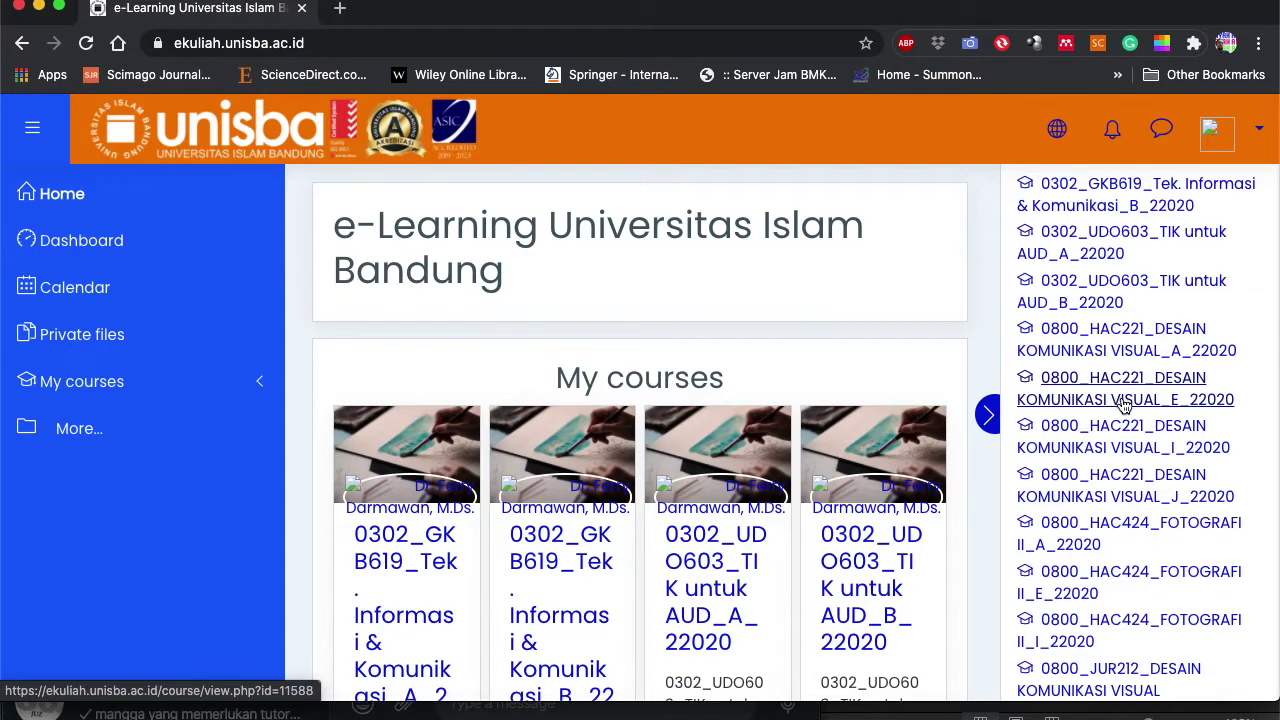
- Open the course 0800_HAC221_DESAIN KOMUNIKASI VISUAL_E_22020 and go to its course import page
left_click(1175, 400)
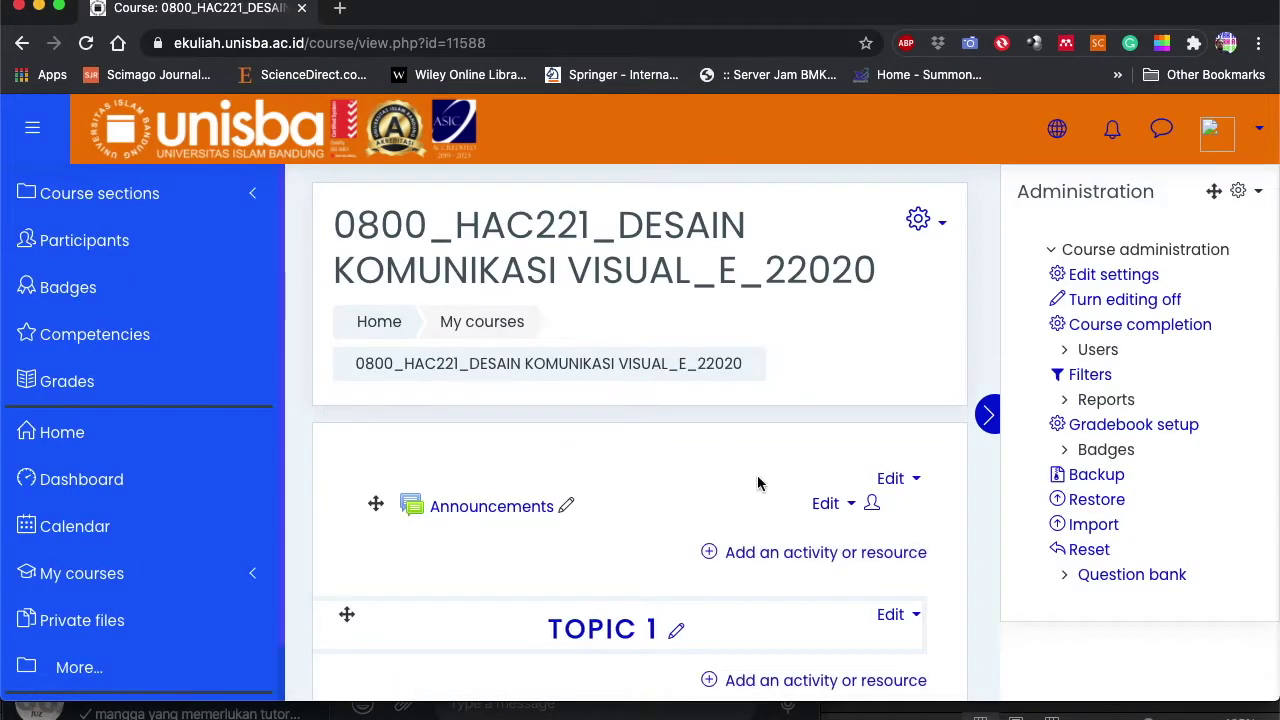
scroll(757, 480, "down", 3)
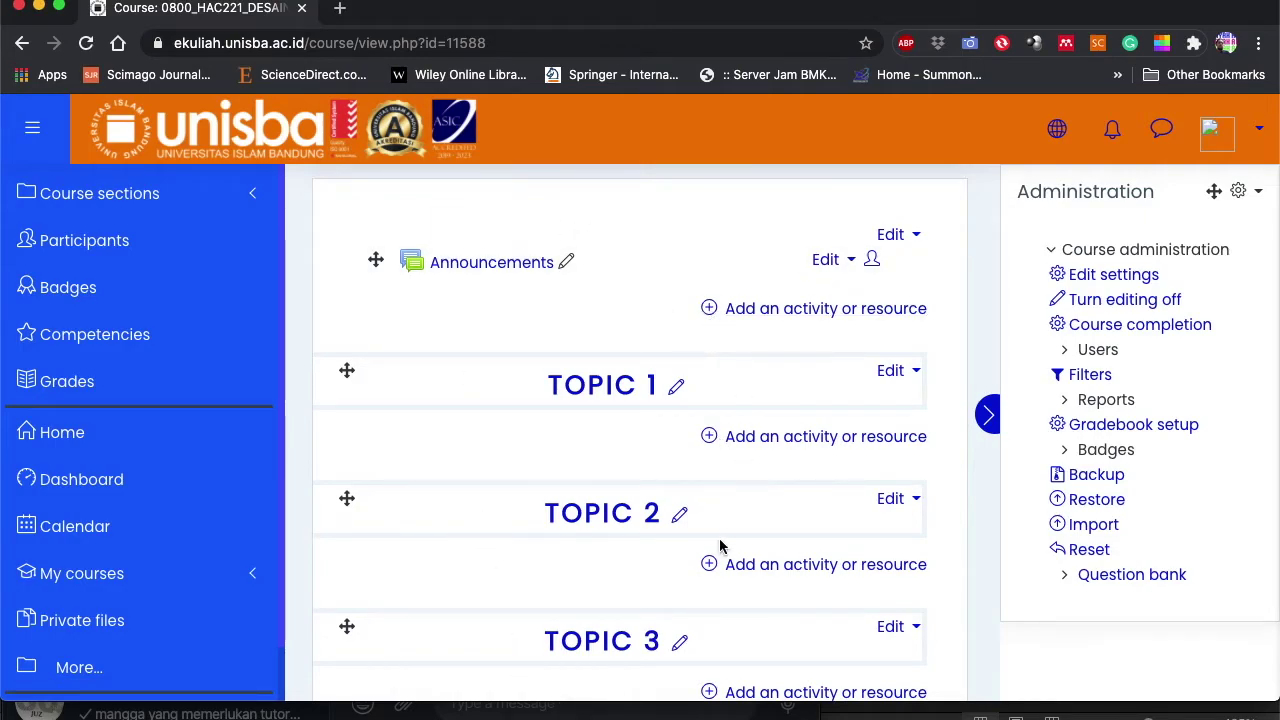
scroll(716, 557, "down", 2)
scroll(714, 557, "up", 3)
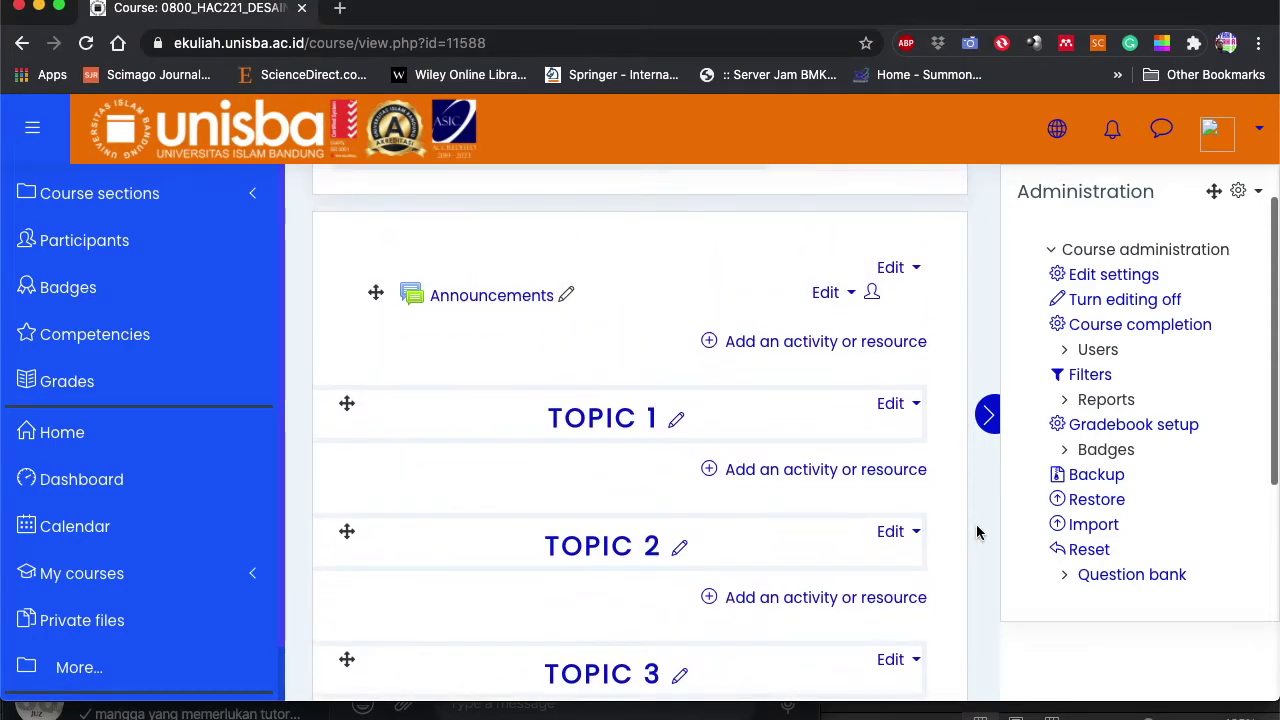
left_click(1105, 530)
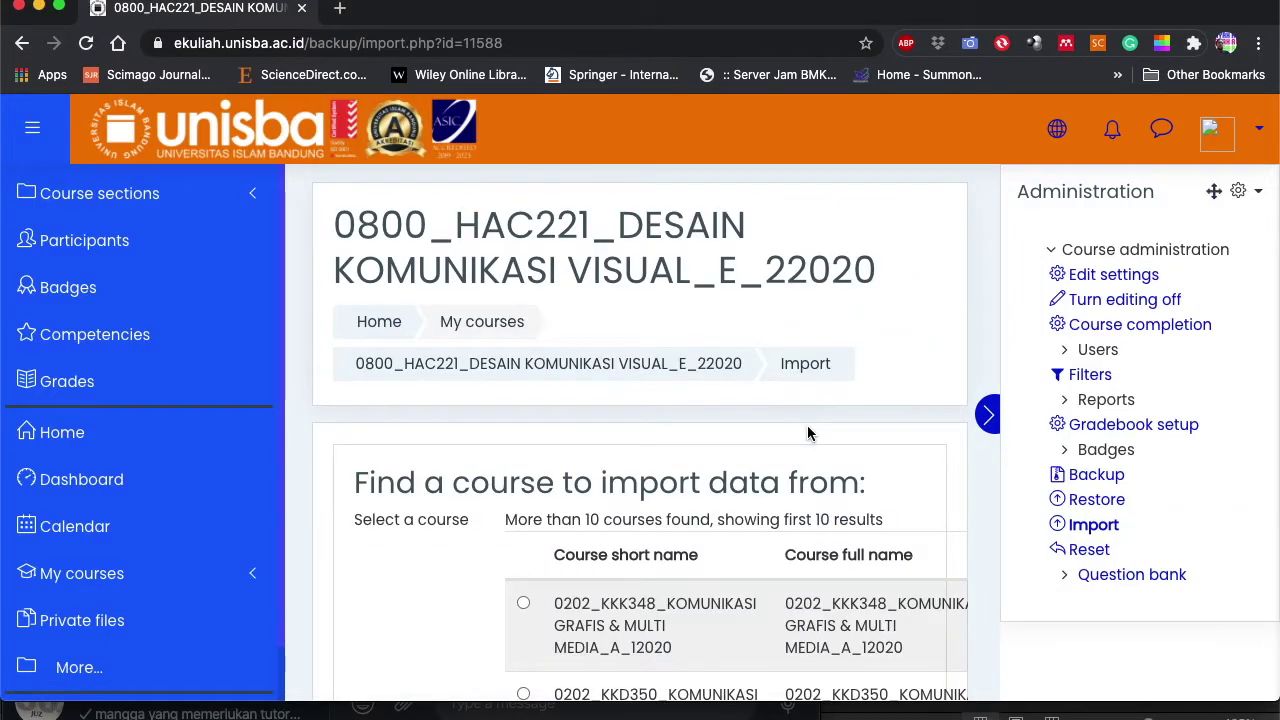
- Search the courses available as an import source for "desain"
scroll(810, 433, "down", 3)
scroll(659, 467, "down", 3)
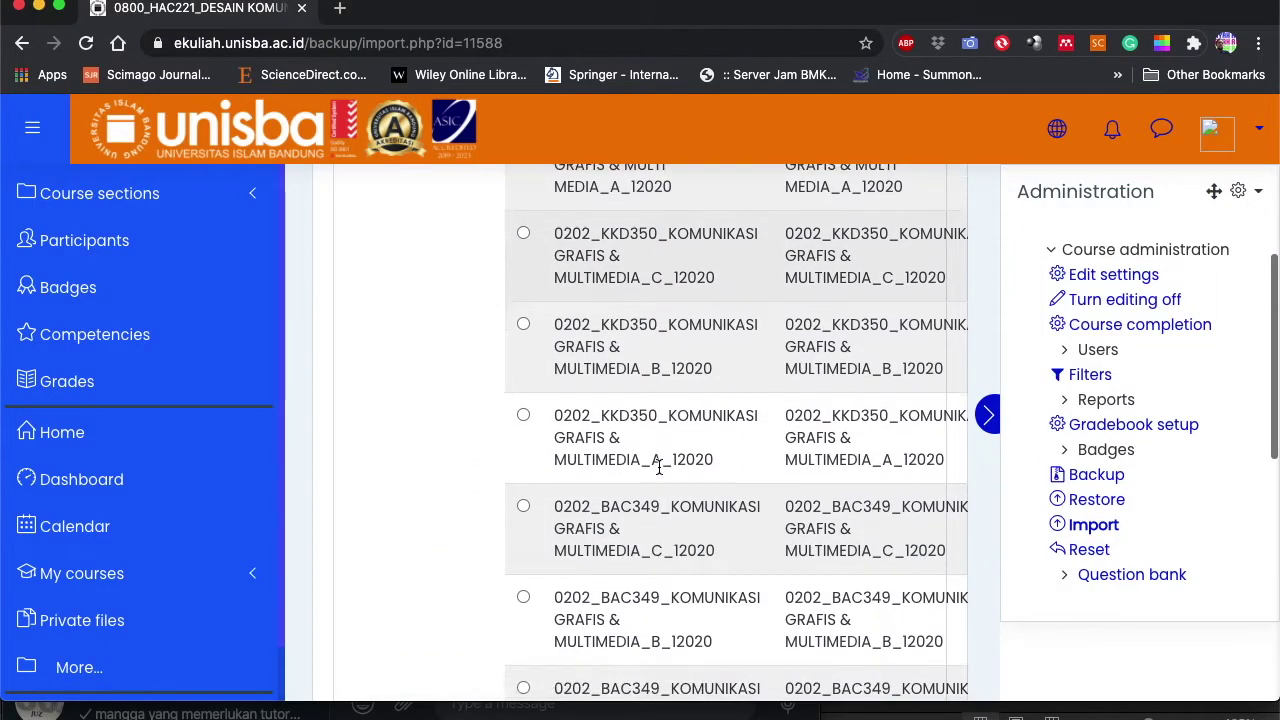
scroll(660, 475, "up", 3)
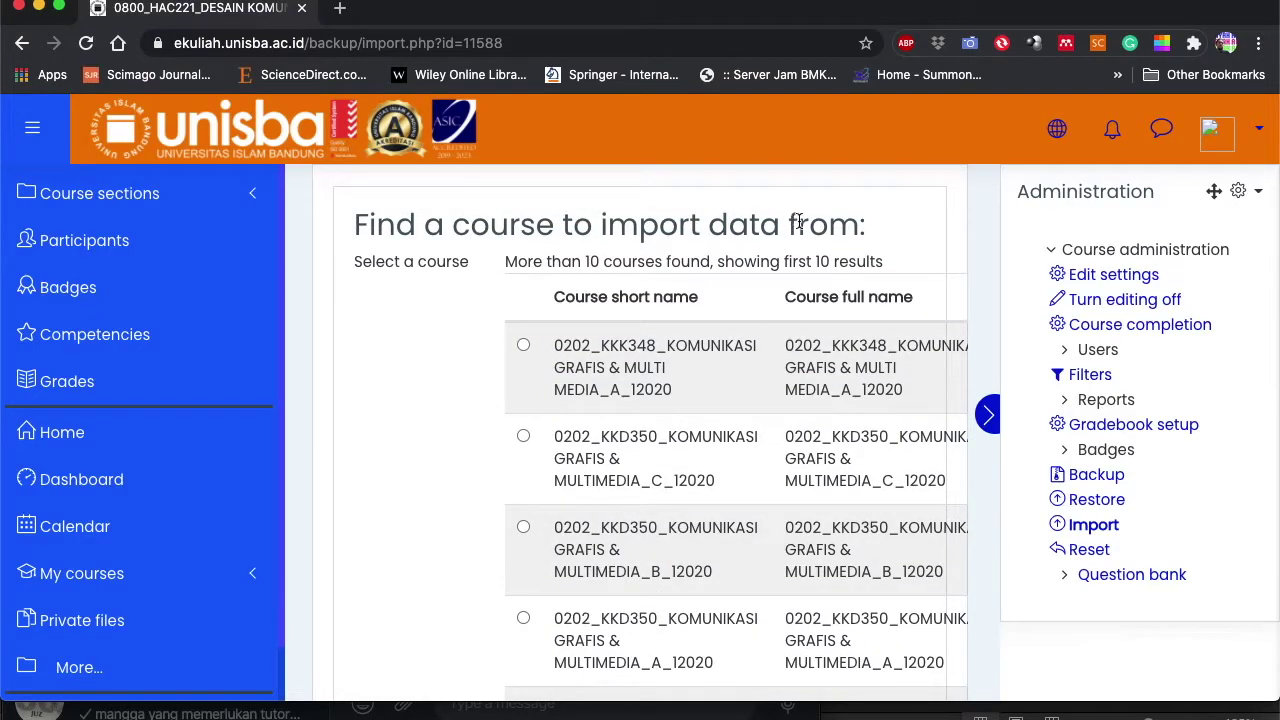
scroll(634, 431, "down", 5)
left_click(594, 451)
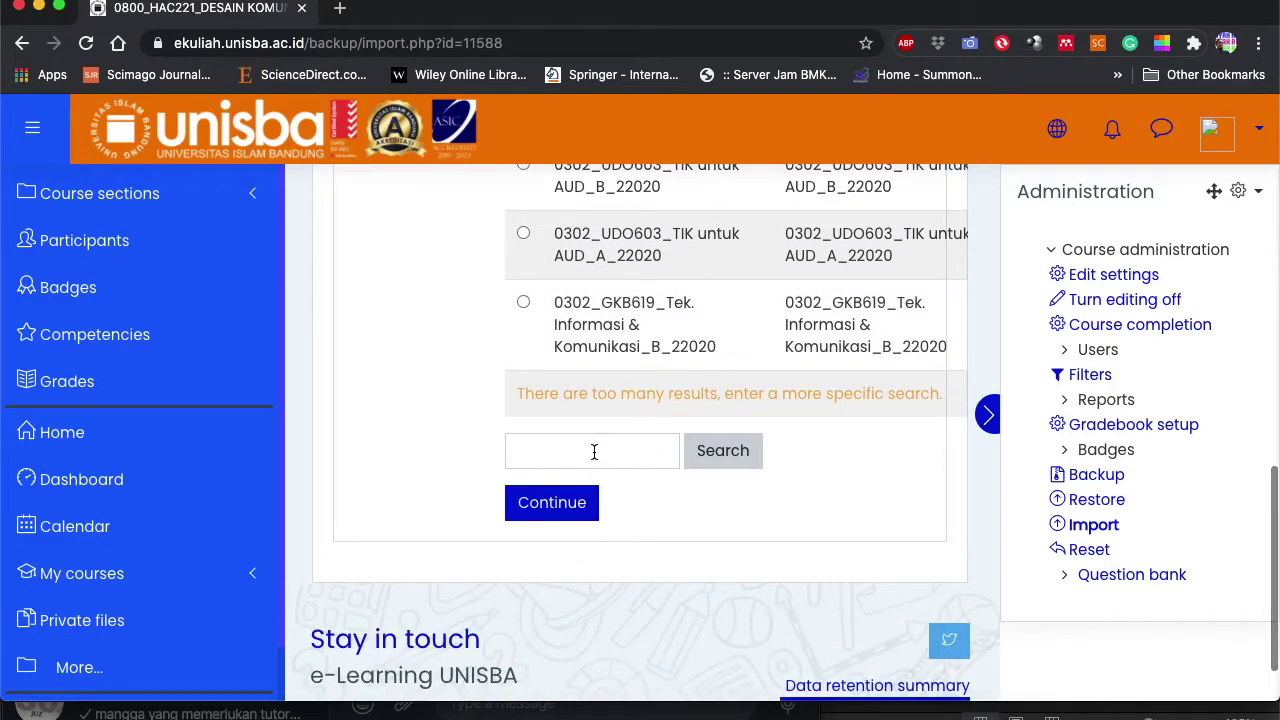
type("desain")
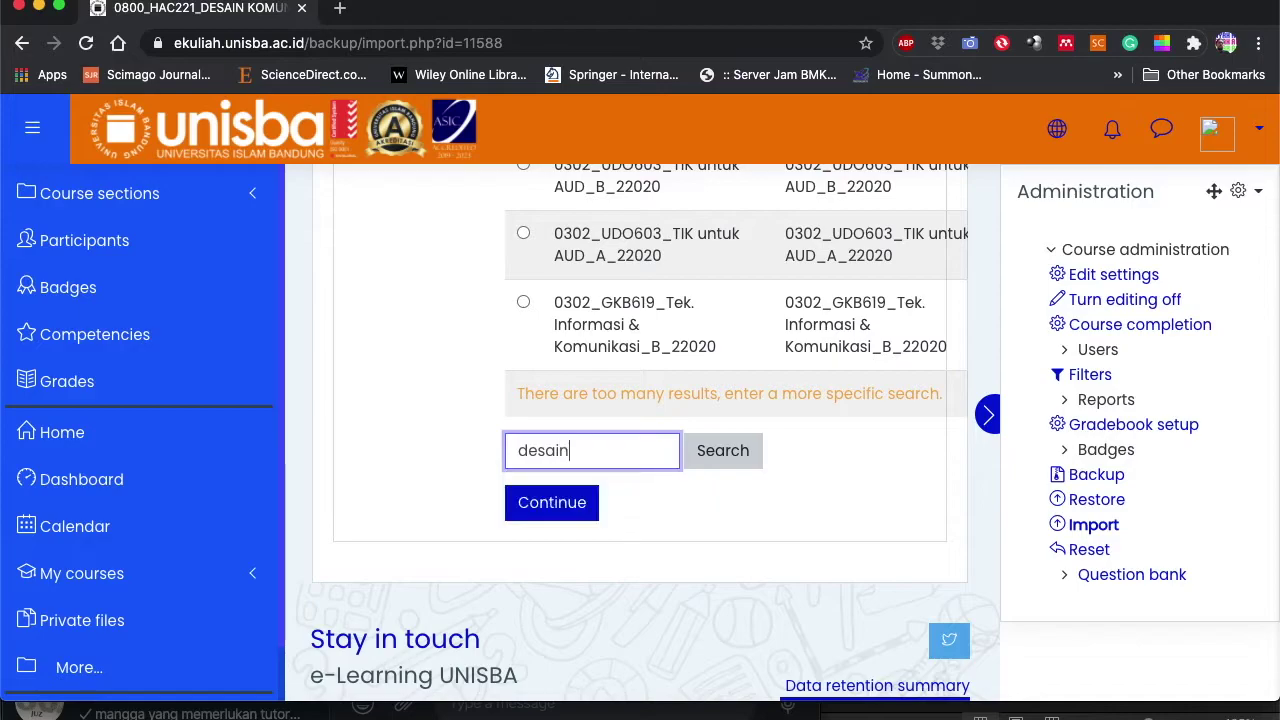
left_click(722, 451)
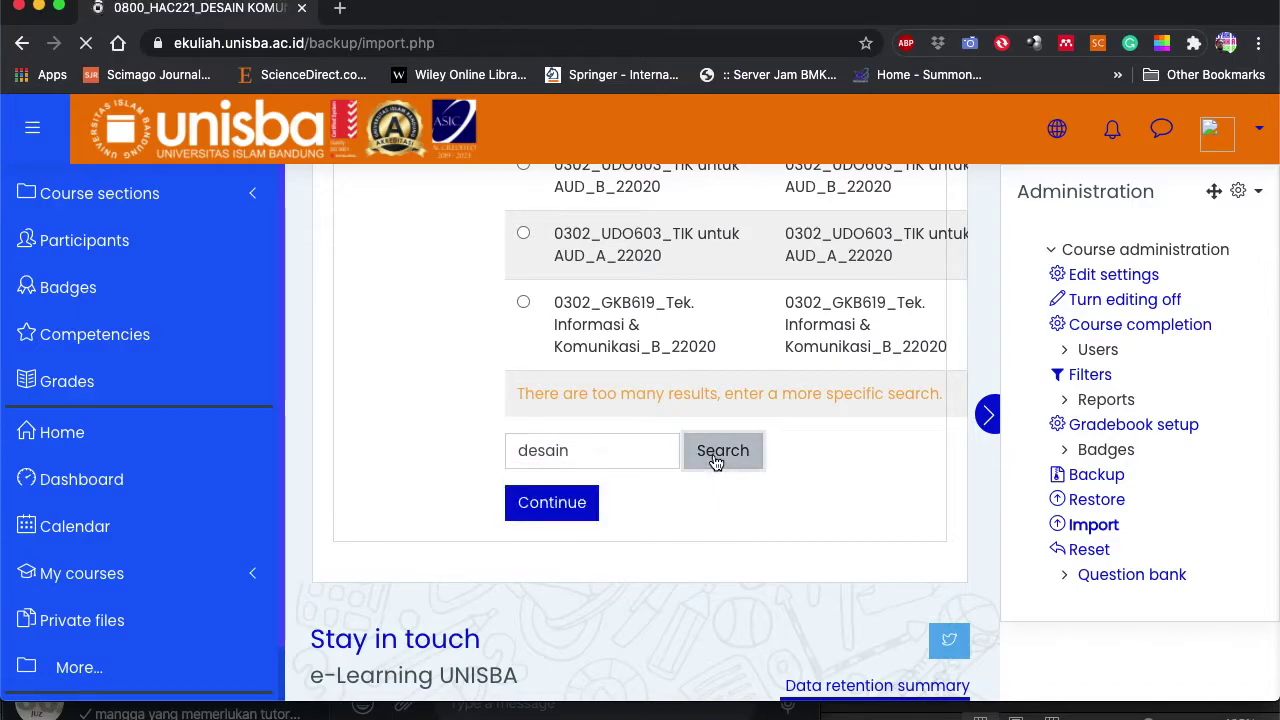
- Choose 0800_HAC221_DESAIN KOMUNIKASI VISUAL_A_22020 as the course to import from and continue to the initial settings
scroll(716, 463, "down", 5)
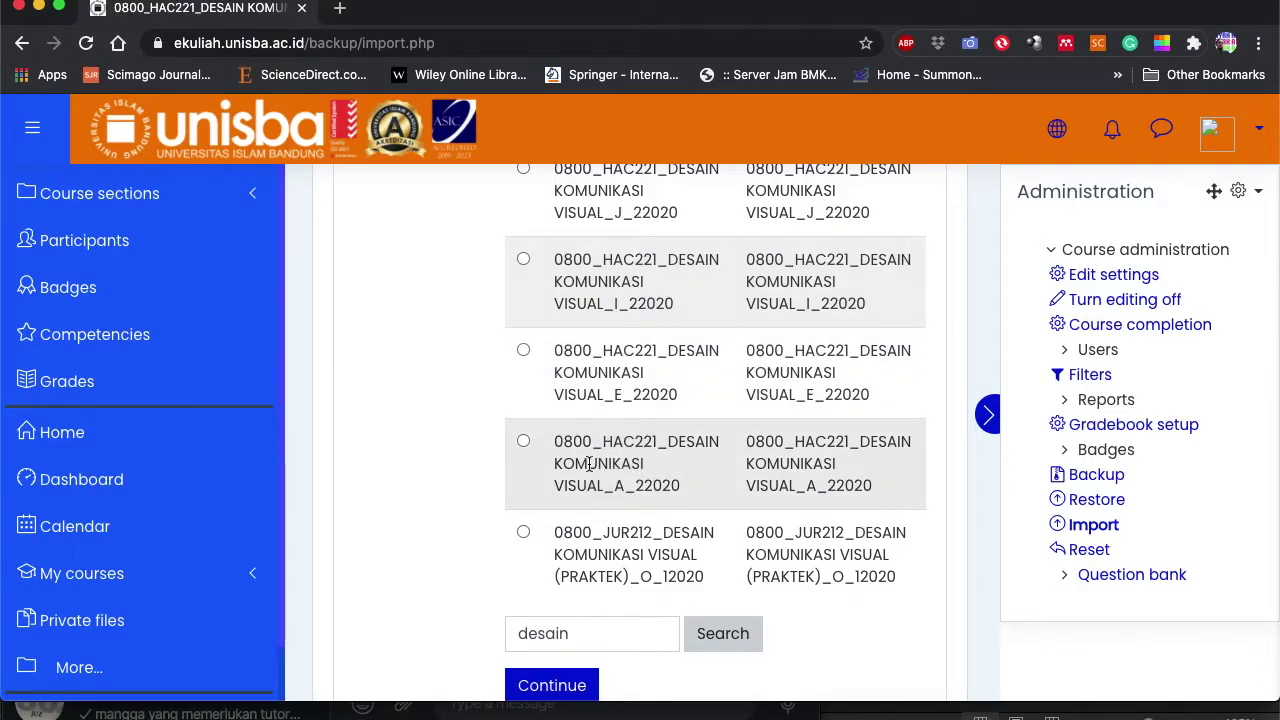
left_click(523, 442)
scroll(686, 569, "down", 1)
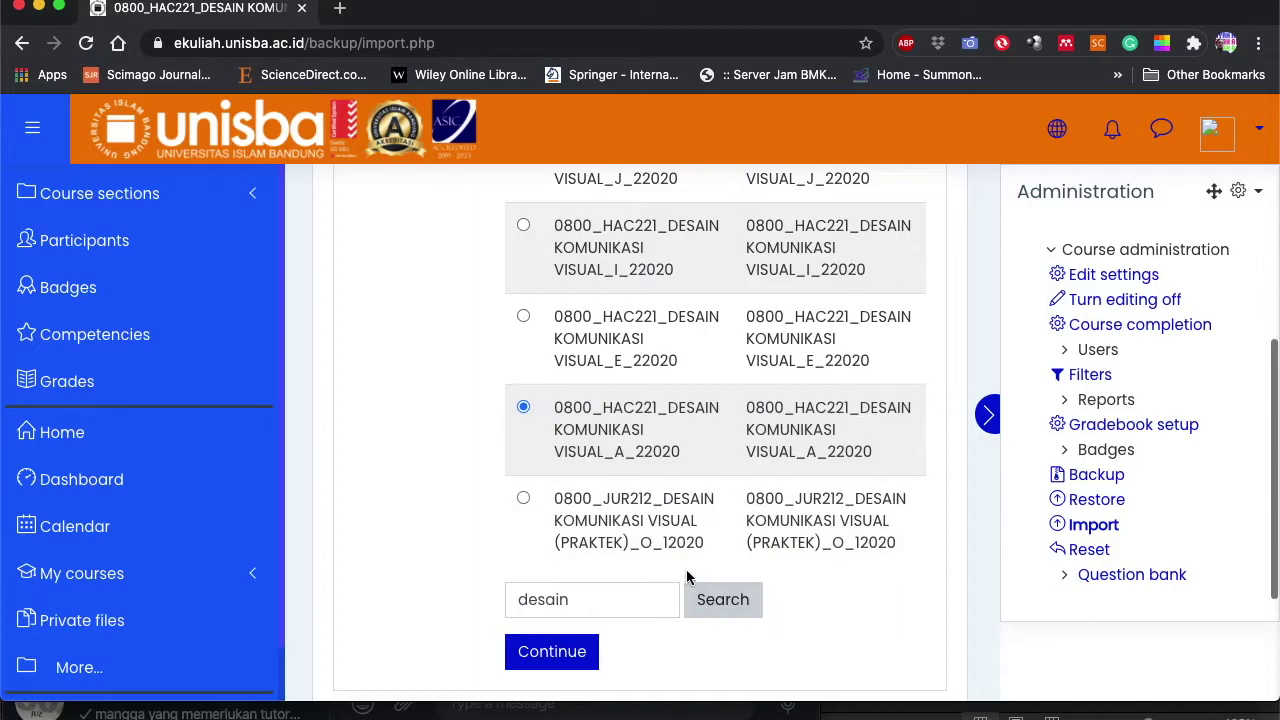
left_click(574, 651)
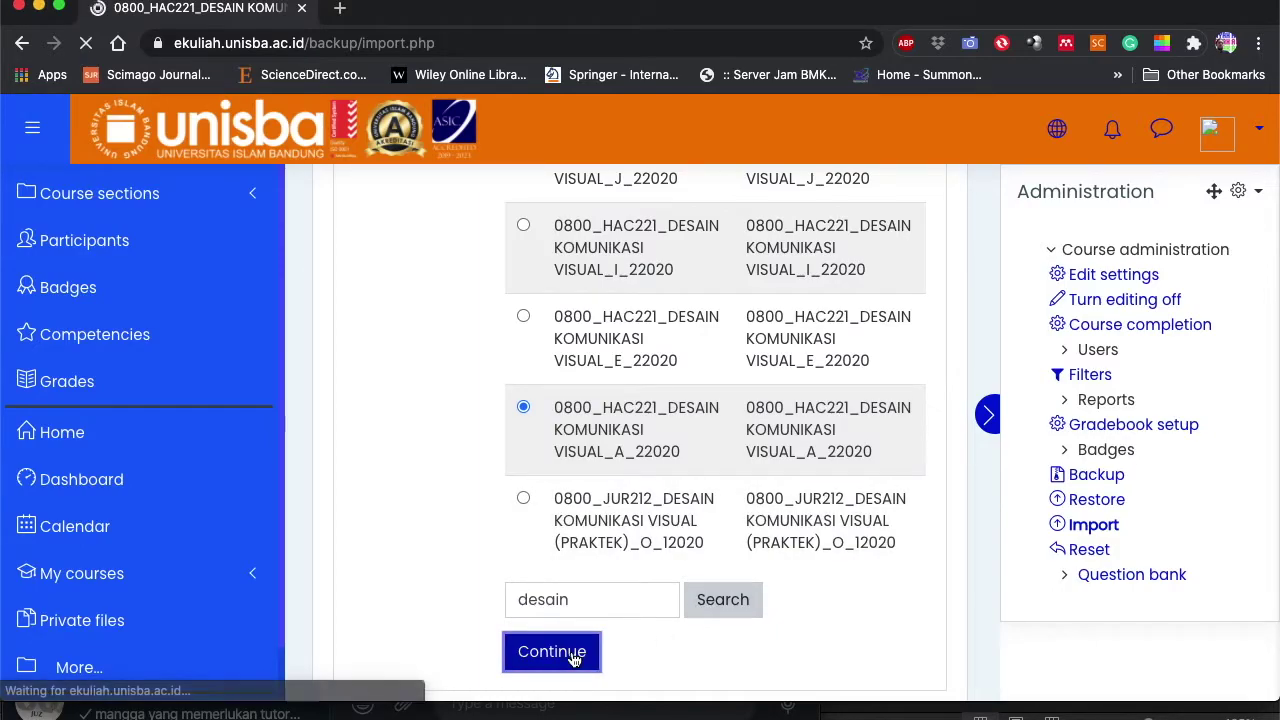
- Exclude calendar events from the import settings and proceed to the schema settings
scroll(677, 557, "down", 3)
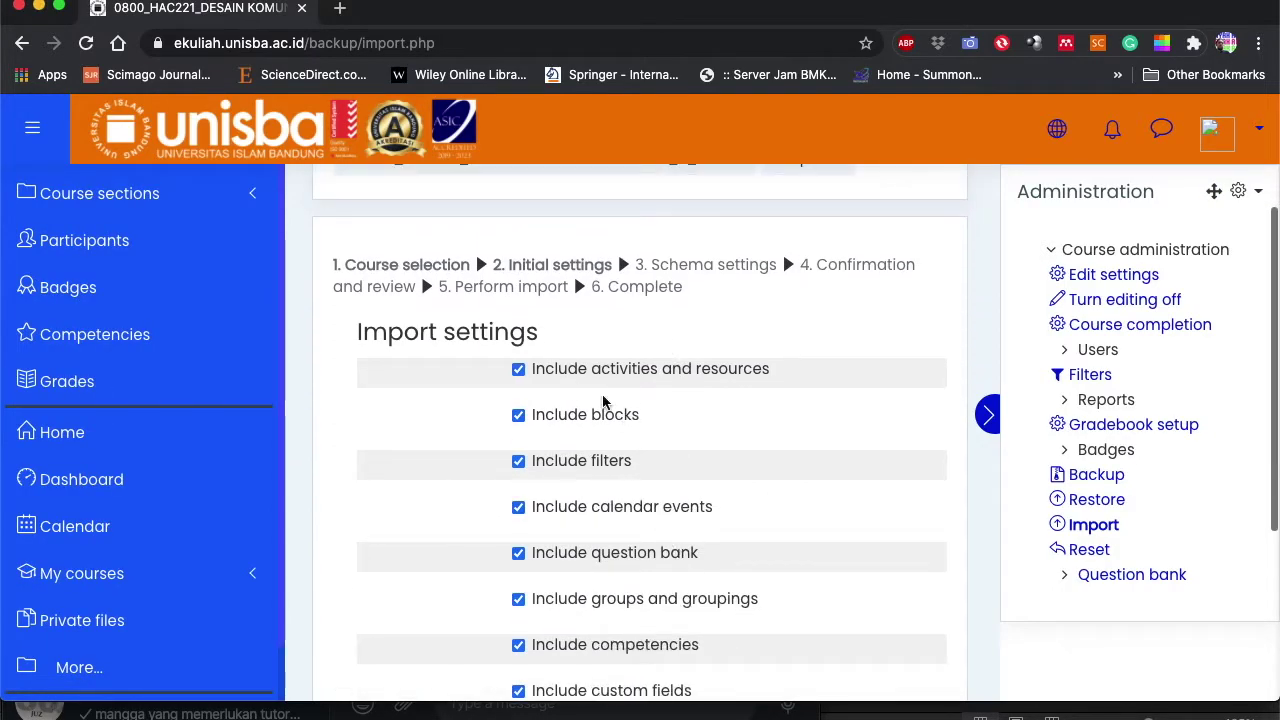
scroll(519, 518, "down", 3)
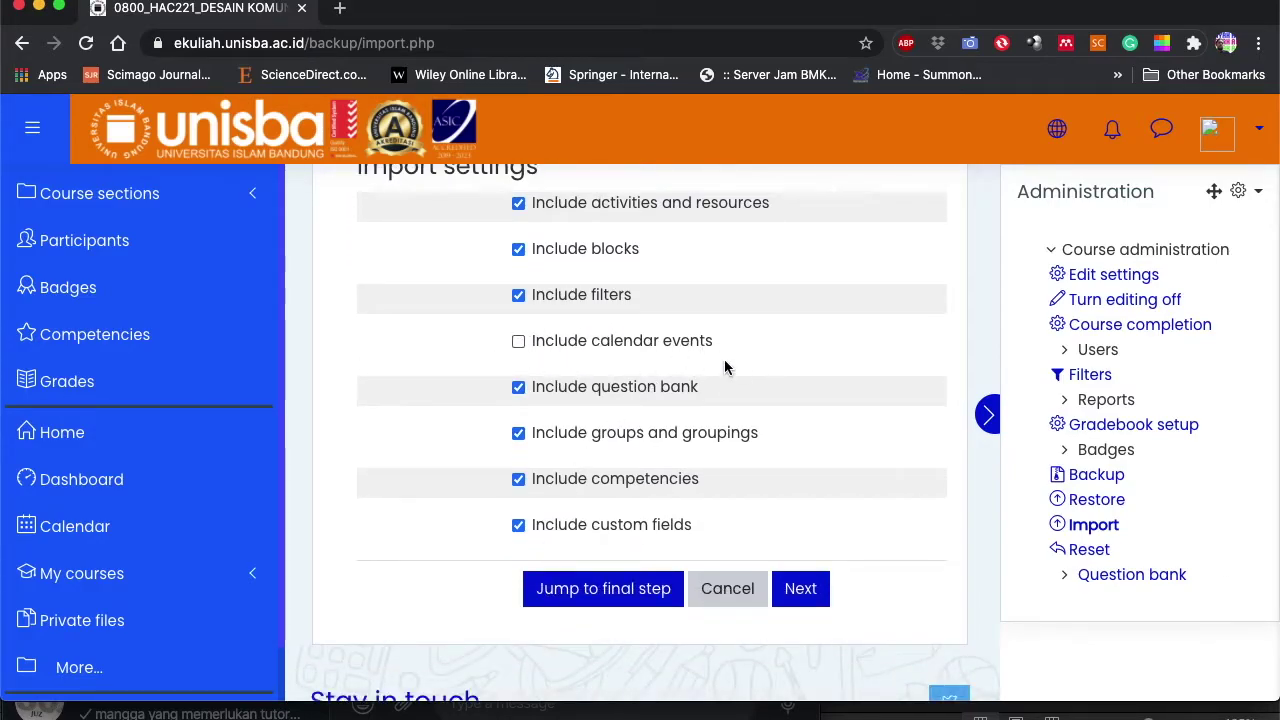
left_click(806, 590)
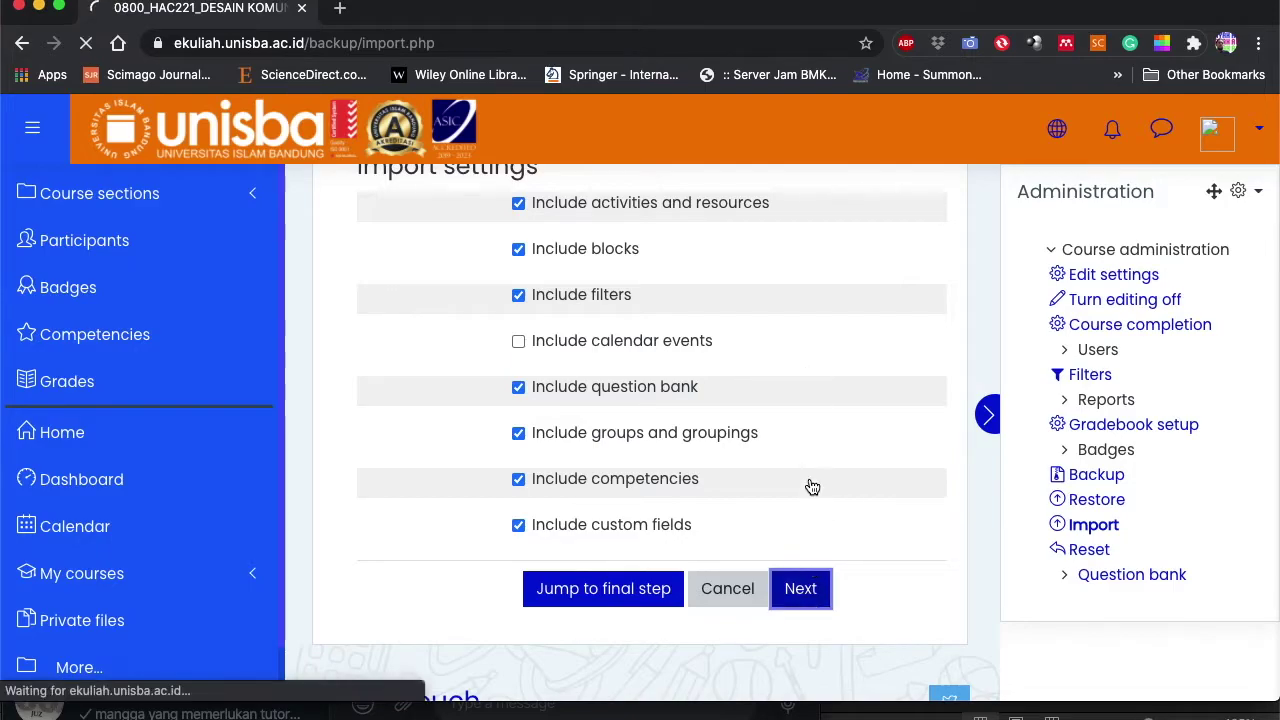
- Deselect all sections and activities in the import's schema settings
scroll(813, 444, "down", 1)
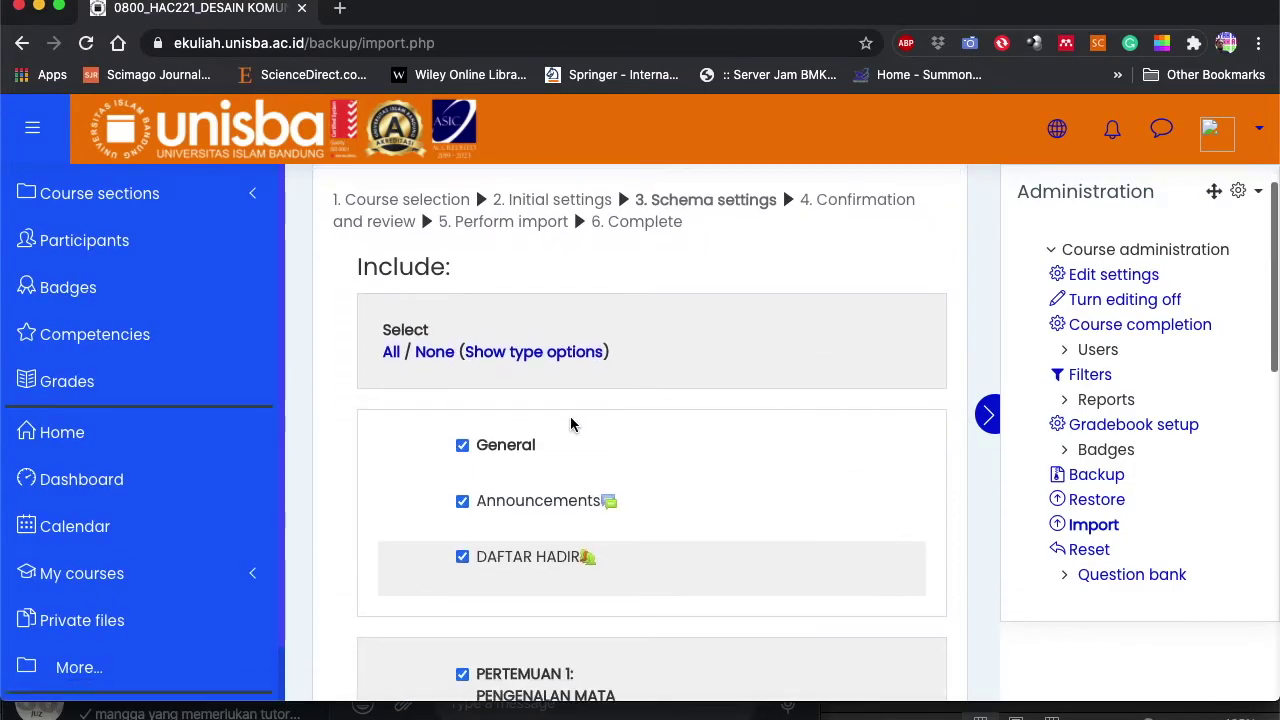
left_click(434, 356)
scroll(591, 434, "down", 2)
scroll(823, 314, "down", 2)
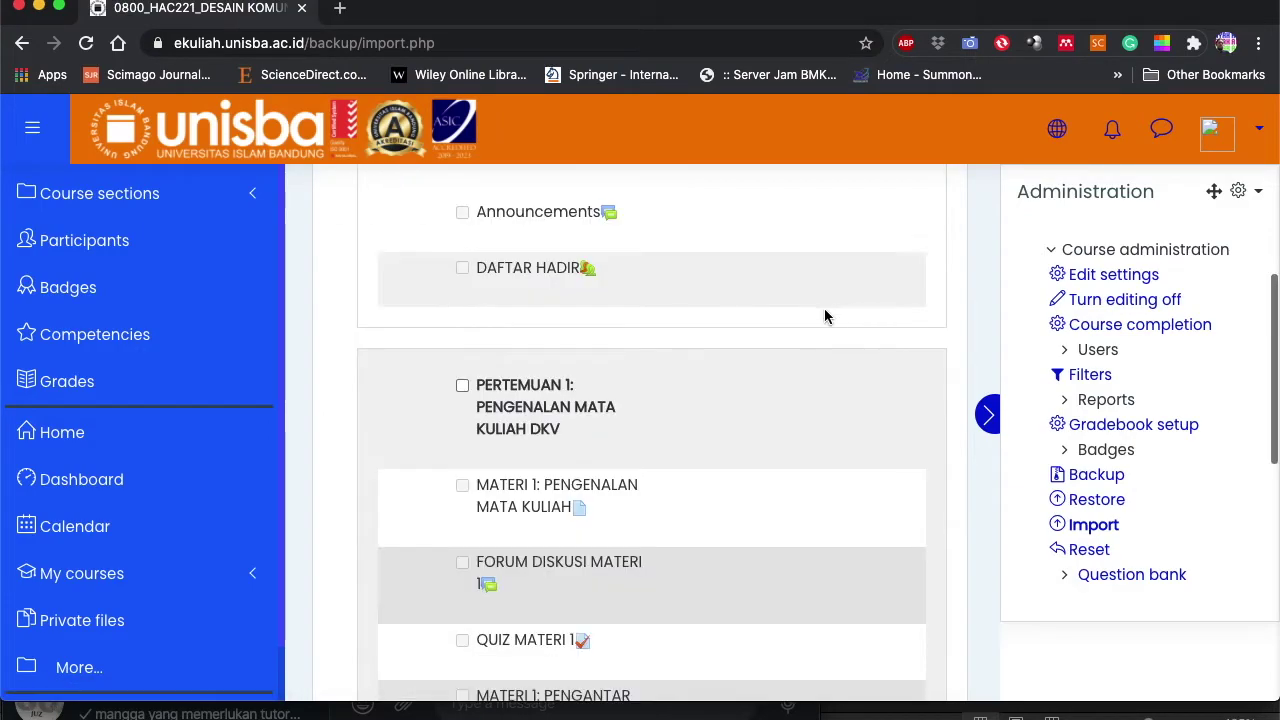
scroll(651, 391, "up", 4)
scroll(571, 517, "down", 6)
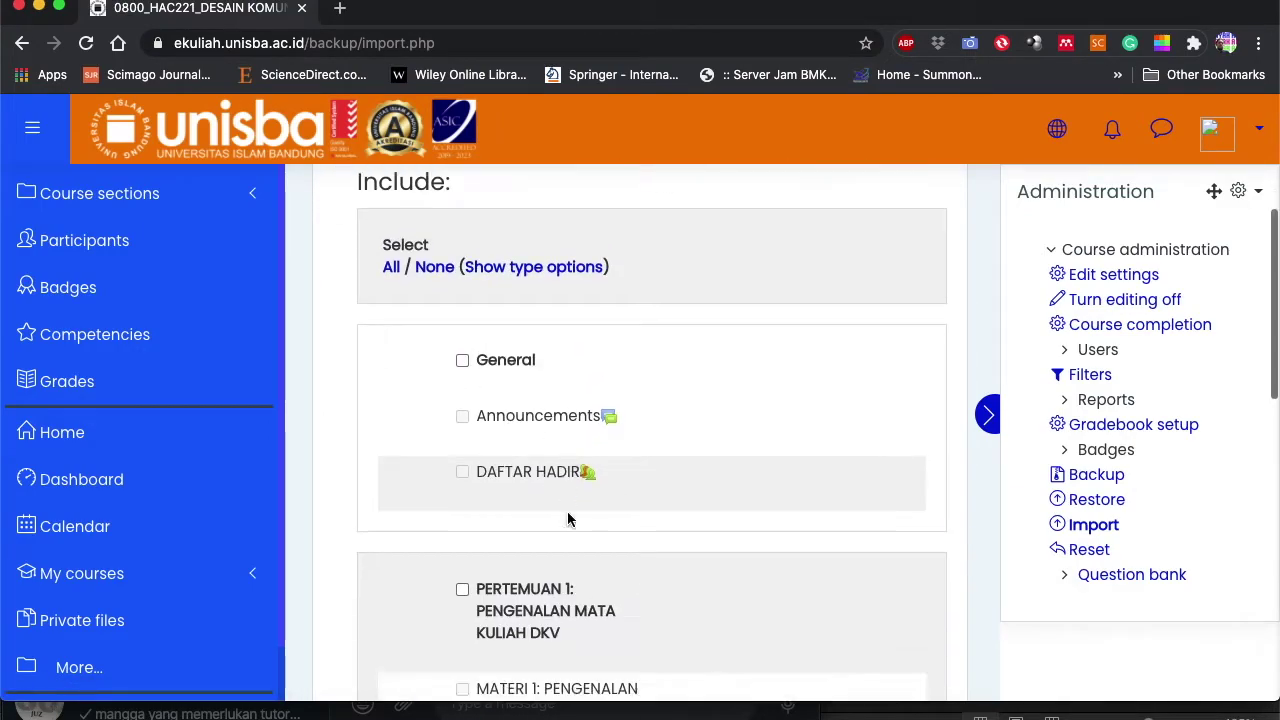
scroll(626, 504, "up", 5)
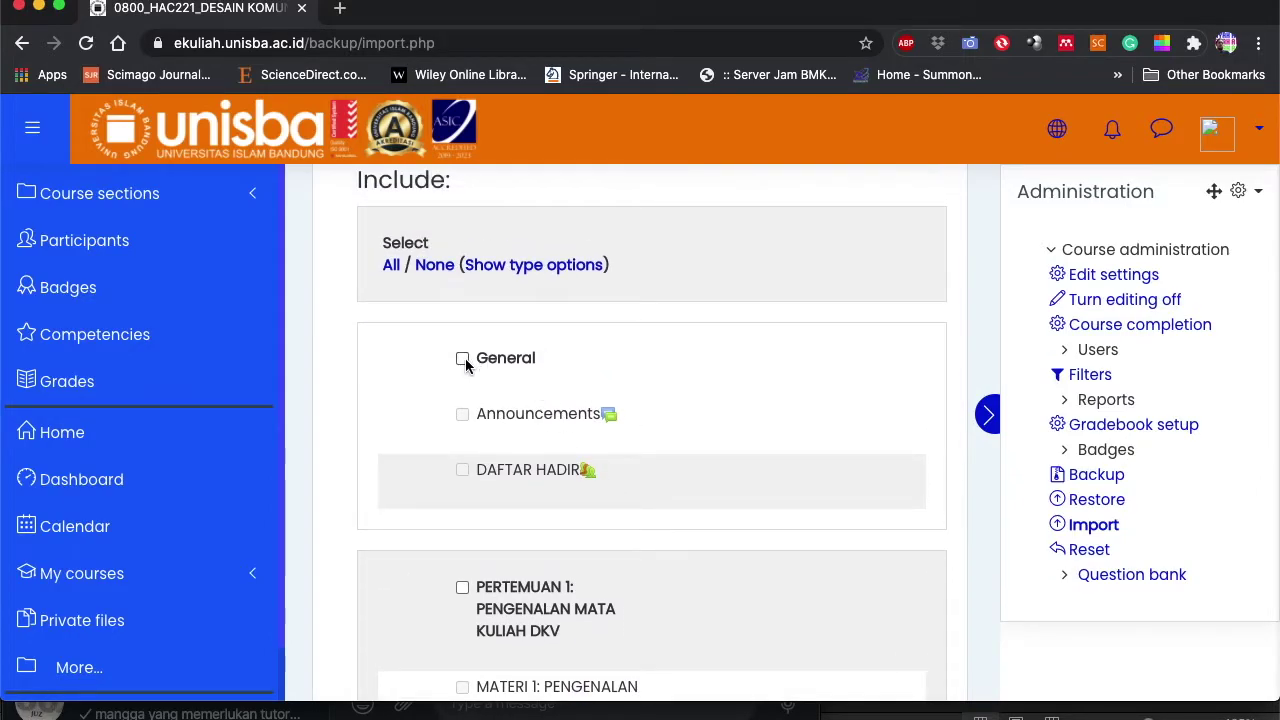
- Include the General and PERTEMUAN 1 sections with all their activities, leave Topics 2 to 4 out, and proceed to the confirmation
left_click(462, 471)
scroll(574, 474, "down", 4)
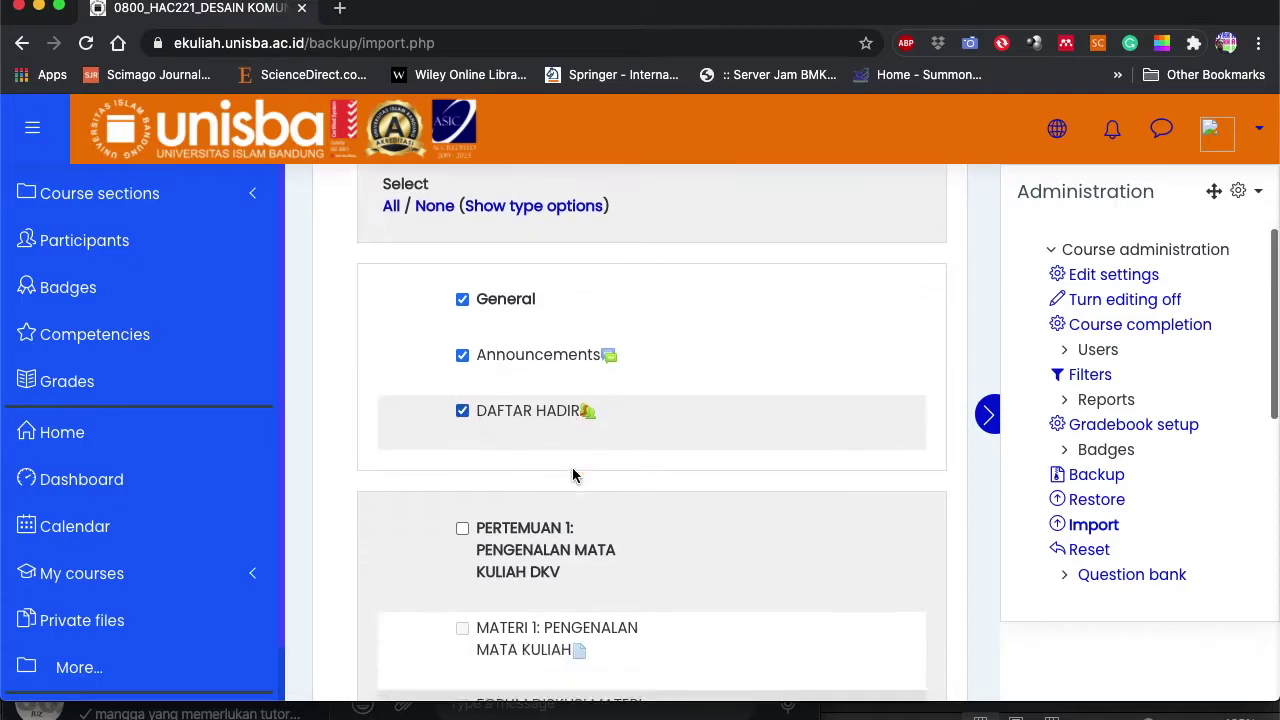
left_click(462, 357)
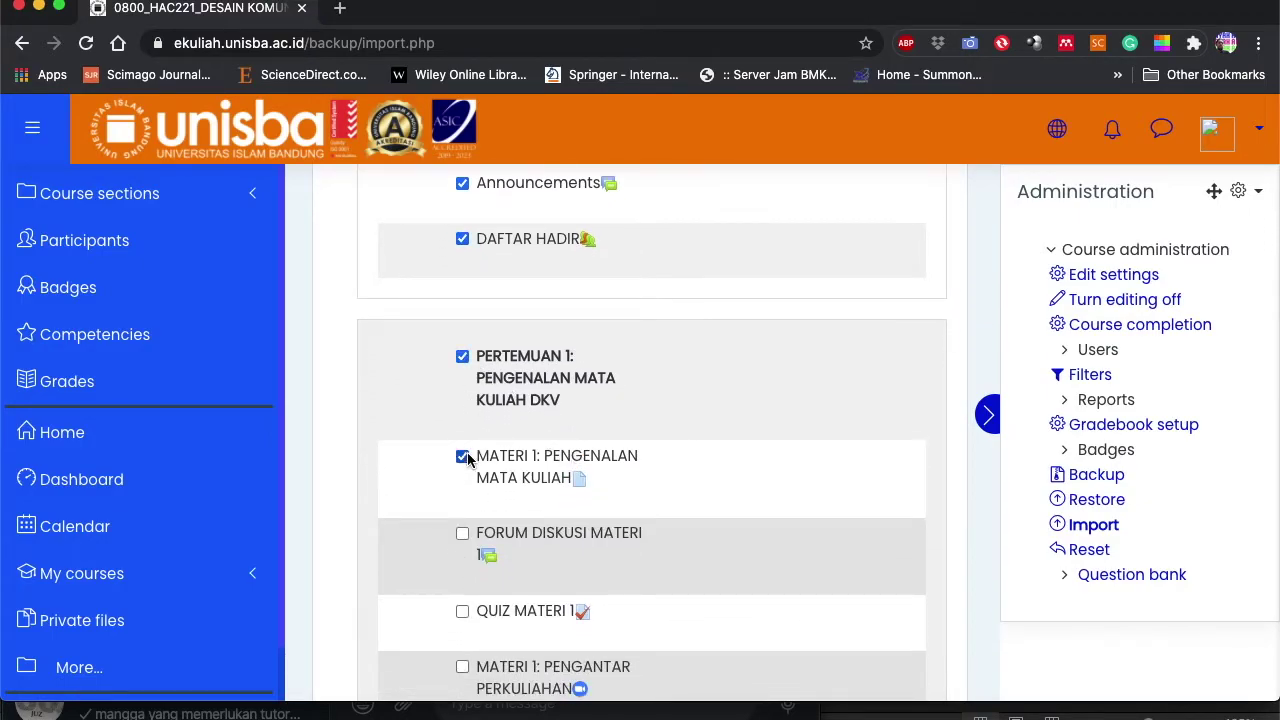
scroll(463, 533, "down", 2)
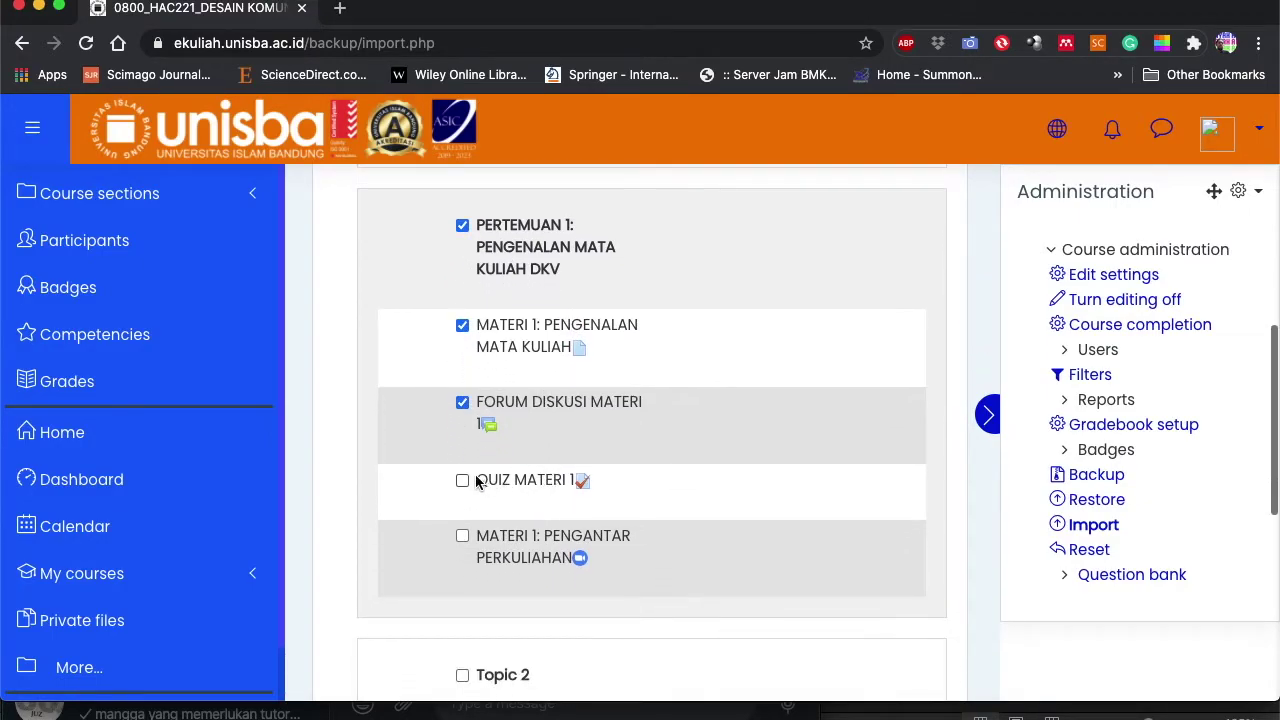
left_click(463, 481)
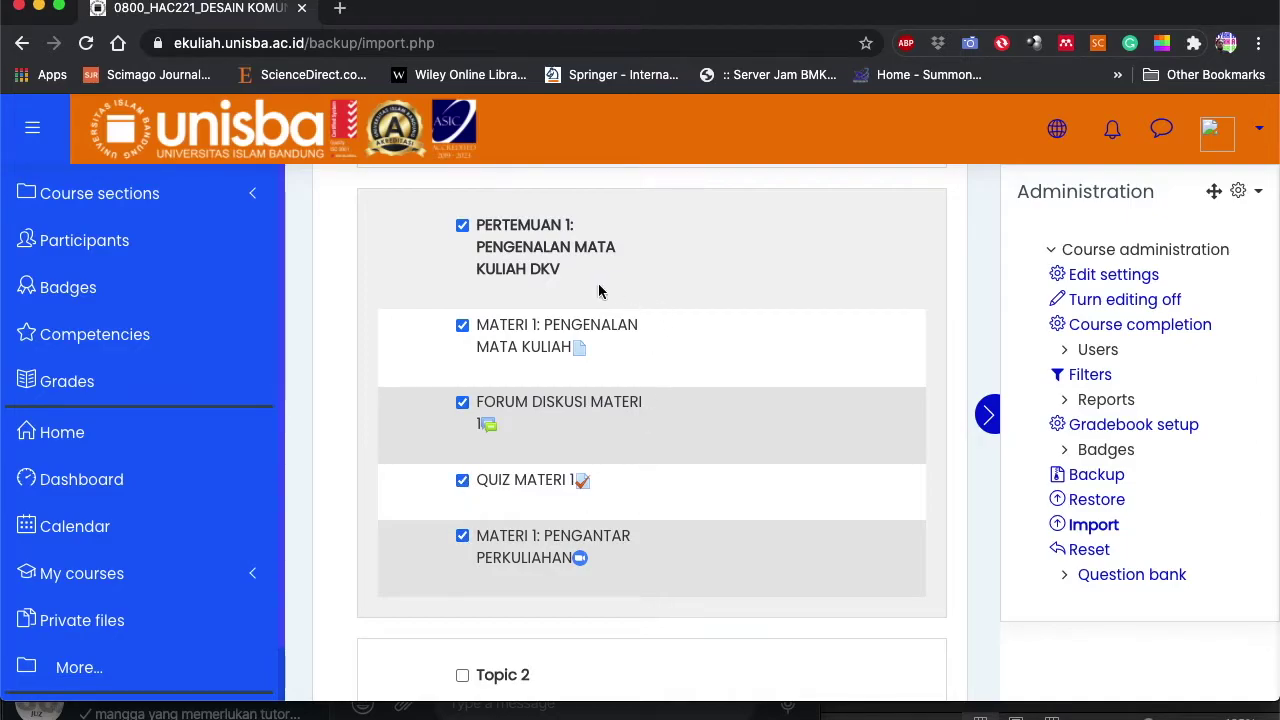
scroll(630, 460, "down", 6)
scroll(700, 550, "down", 1)
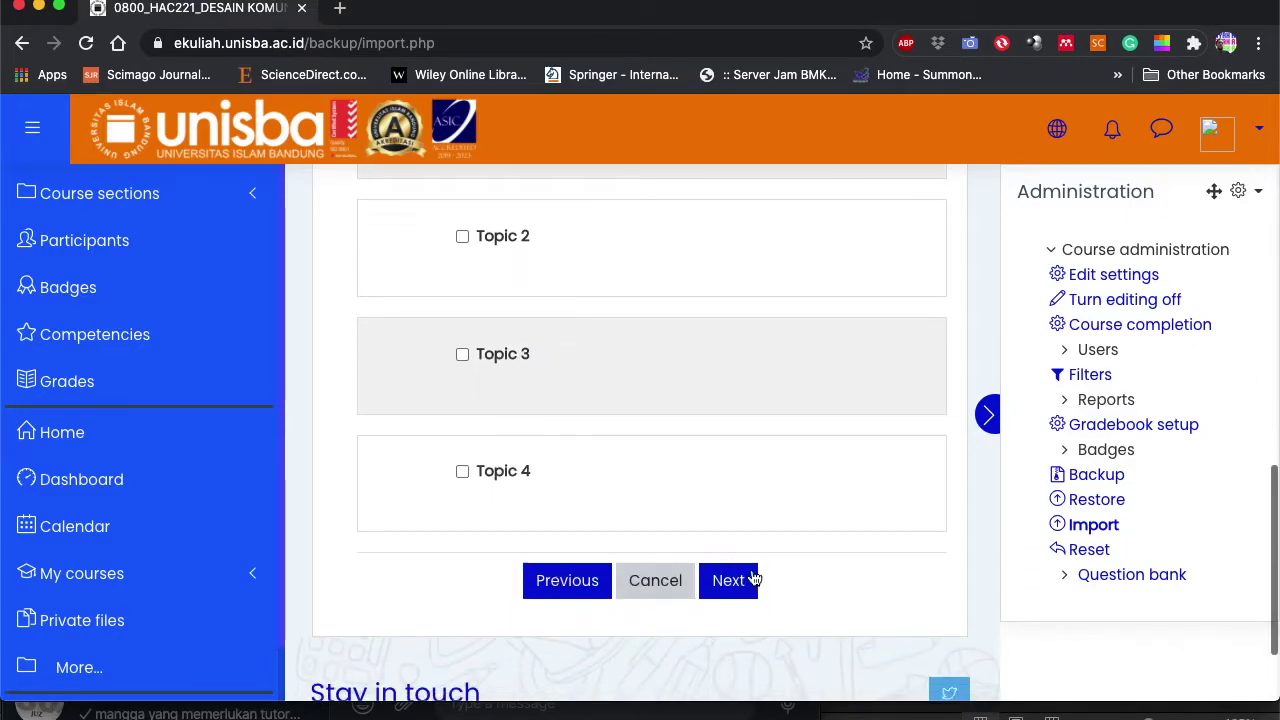
left_click(741, 588)
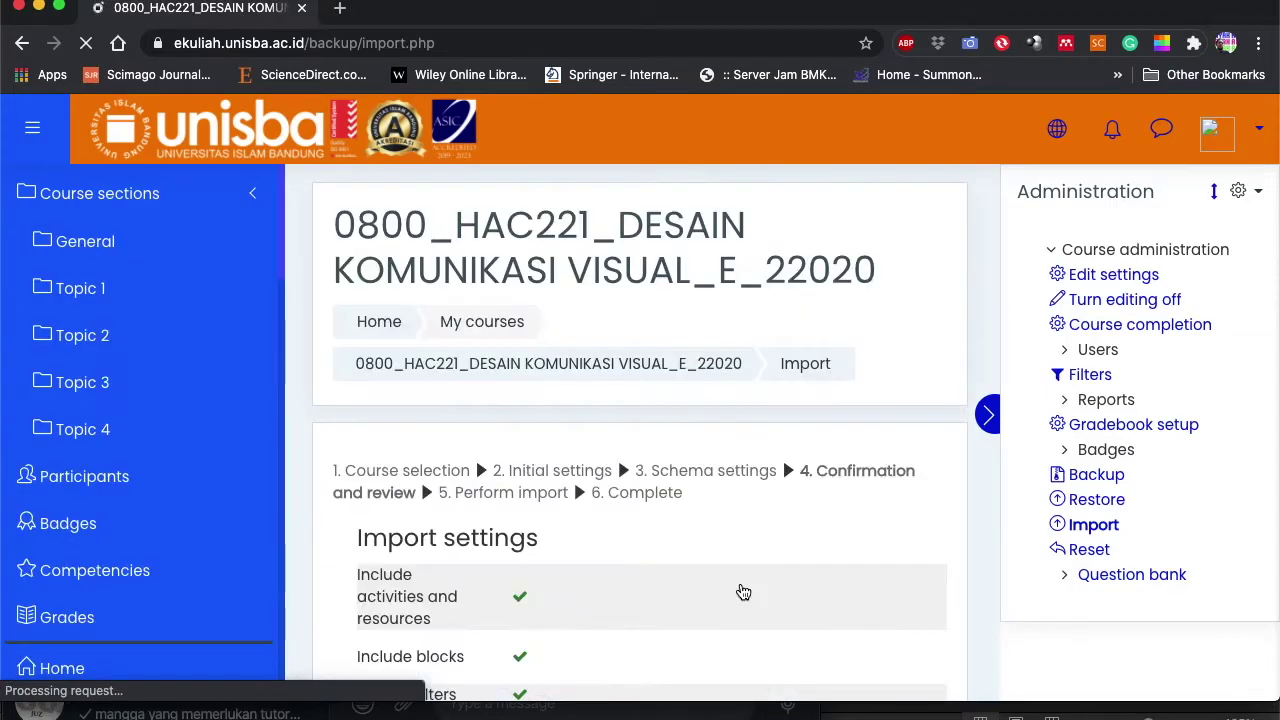
- Review the import settings and included items, perform the import, and return to the course
scroll(743, 592, "down", 5)
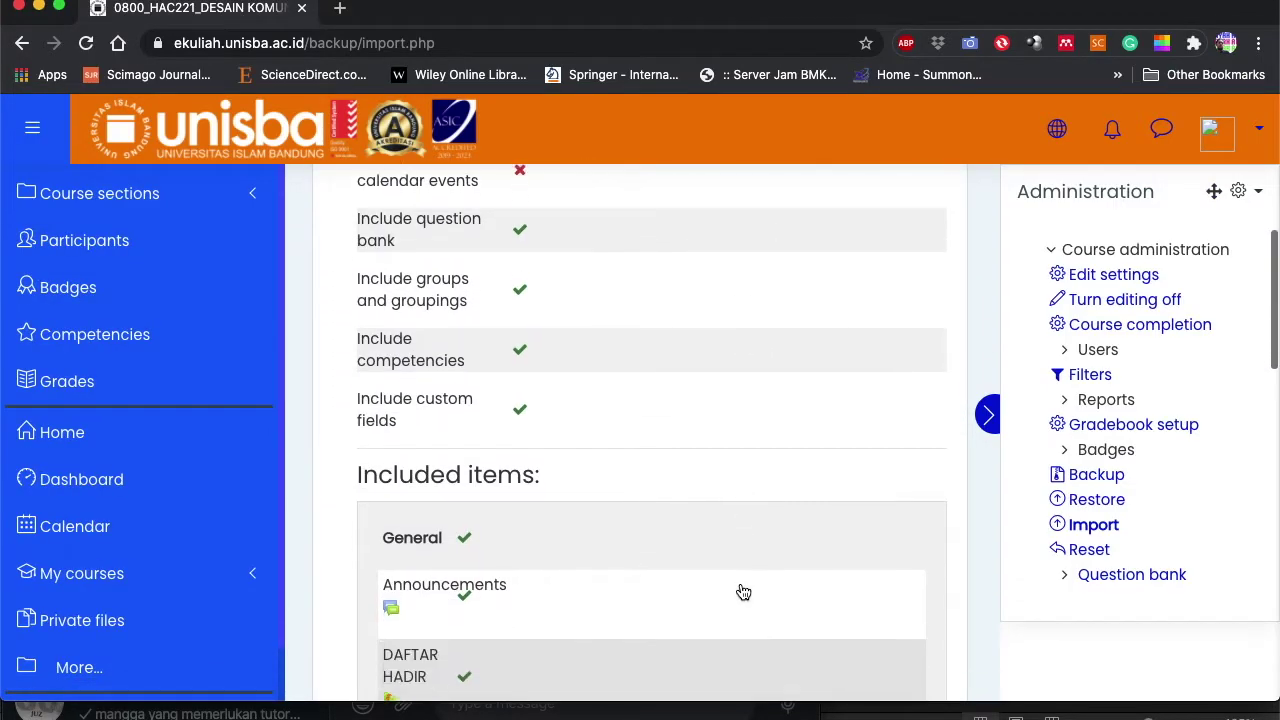
scroll(500, 243, "up", 1)
scroll(560, 290, "down", 6)
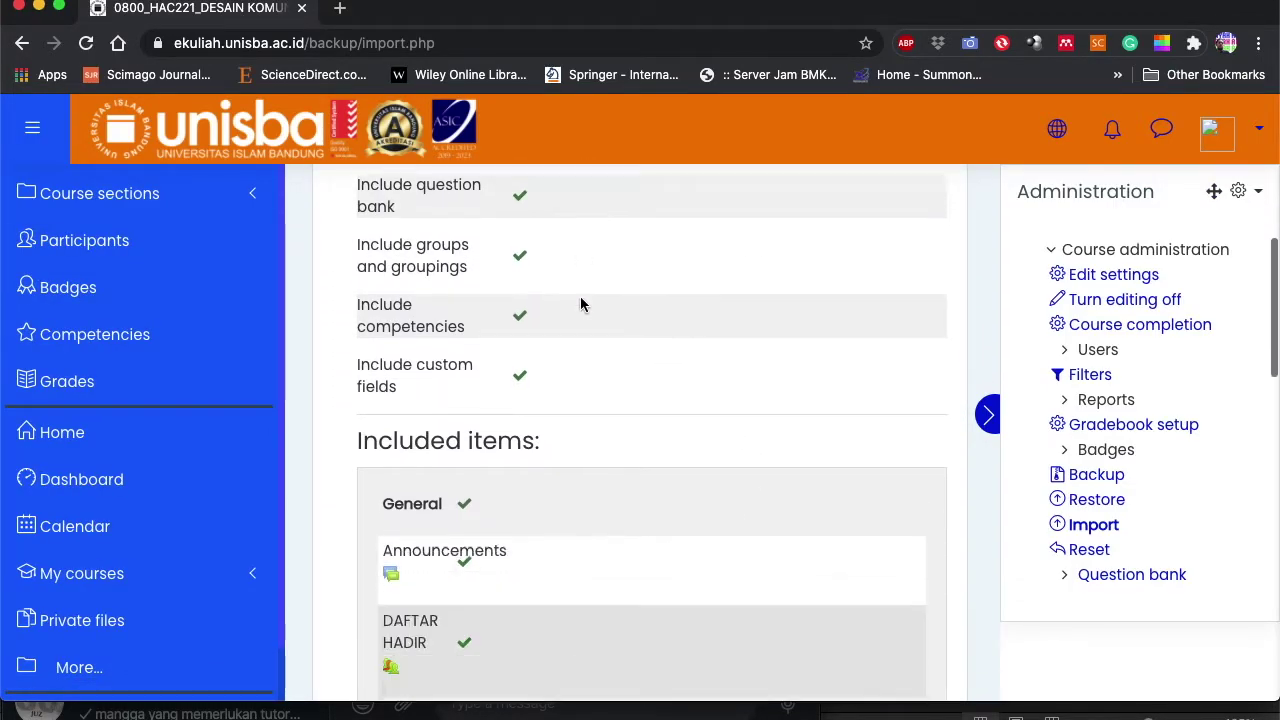
scroll(580, 300, "down", 15)
left_click(748, 426)
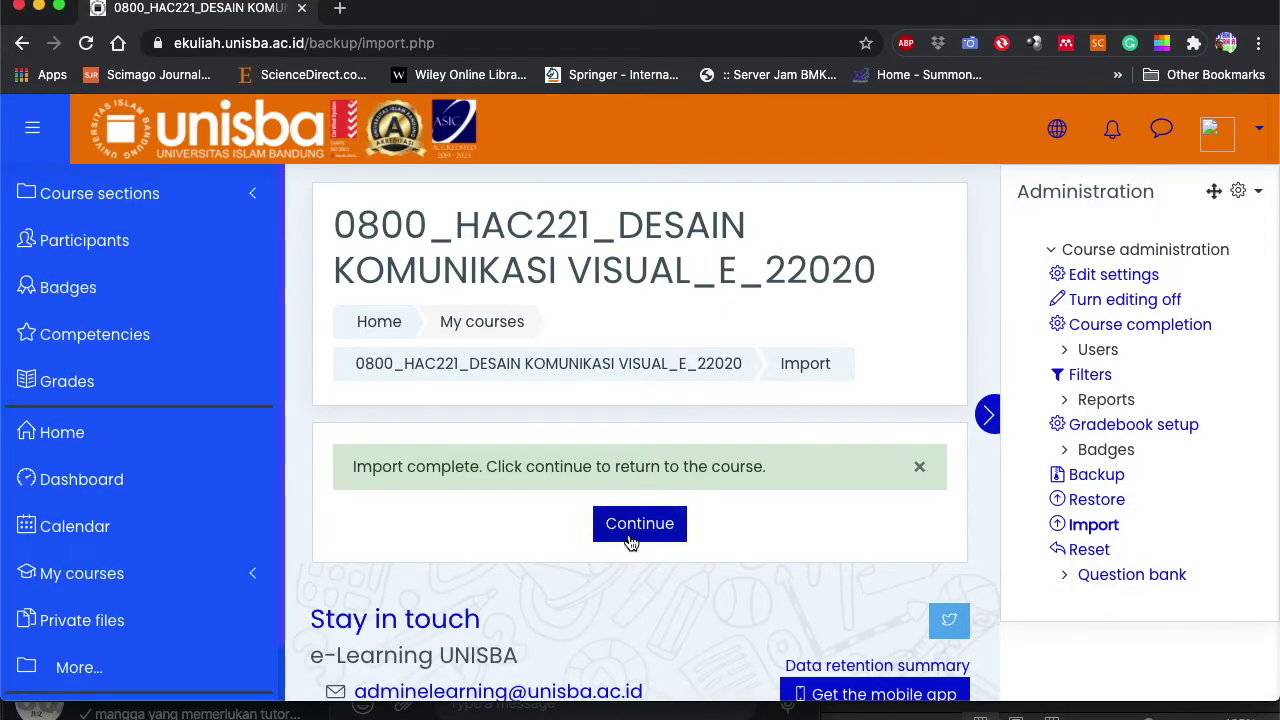
left_click(648, 529)
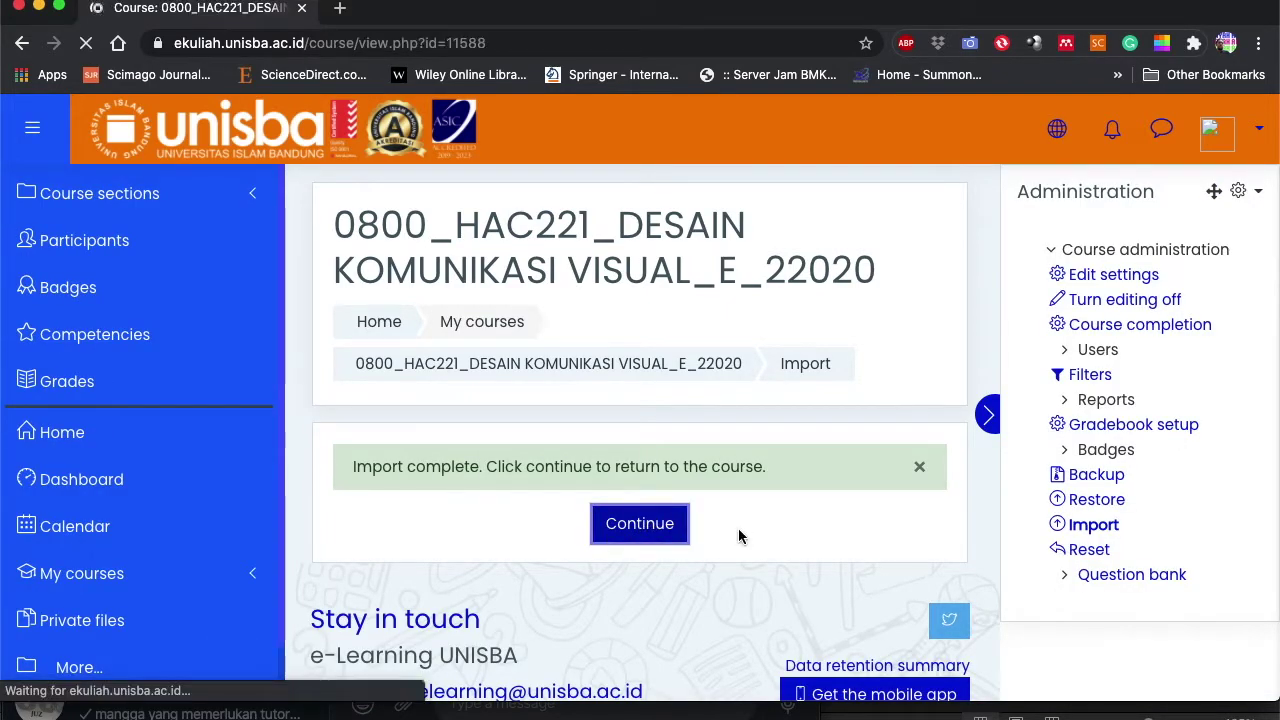
- Delete the duplicate Announcements forum that has no description and confirm the deletion
scroll(738, 534, "down", 3)
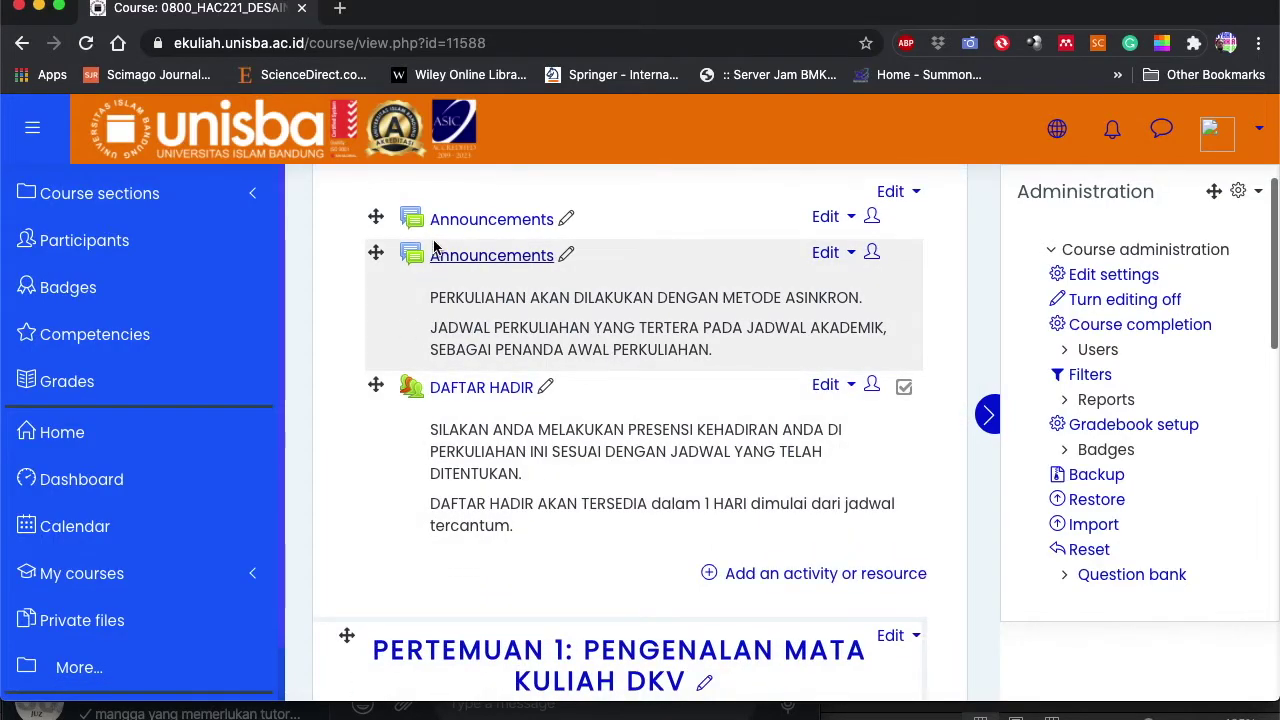
left_click(829, 227)
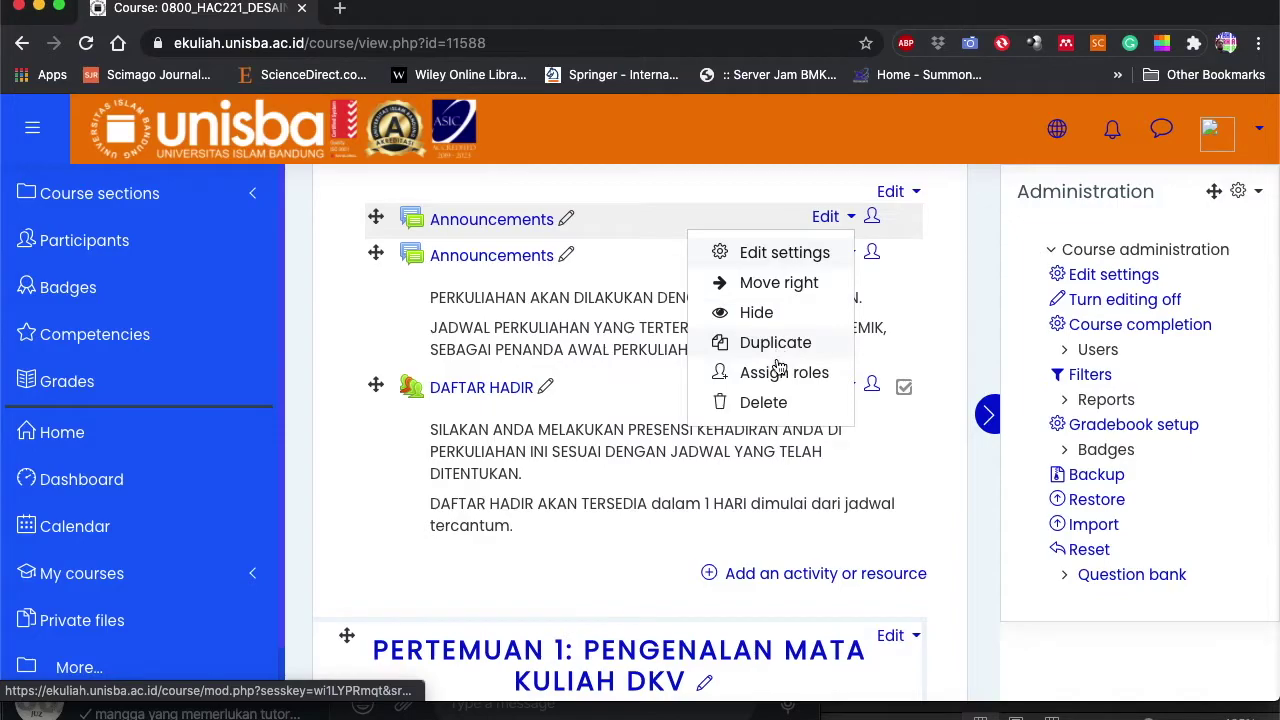
left_click(752, 401)
left_click(545, 519)
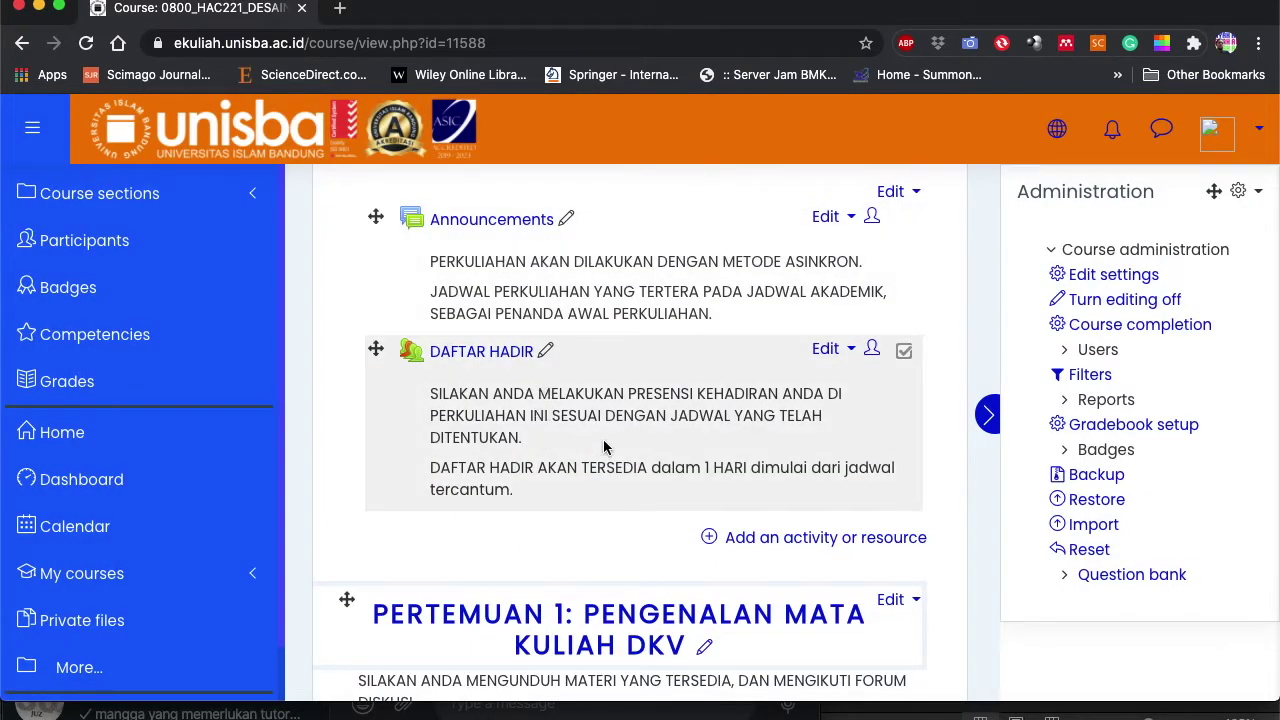
- Look over the imported attendance activity and the materials, forum, quiz and Zoom meeting under PERTEMUAN 1
scroll(600, 400, "down", 4)
scroll(621, 519, "down", 5)
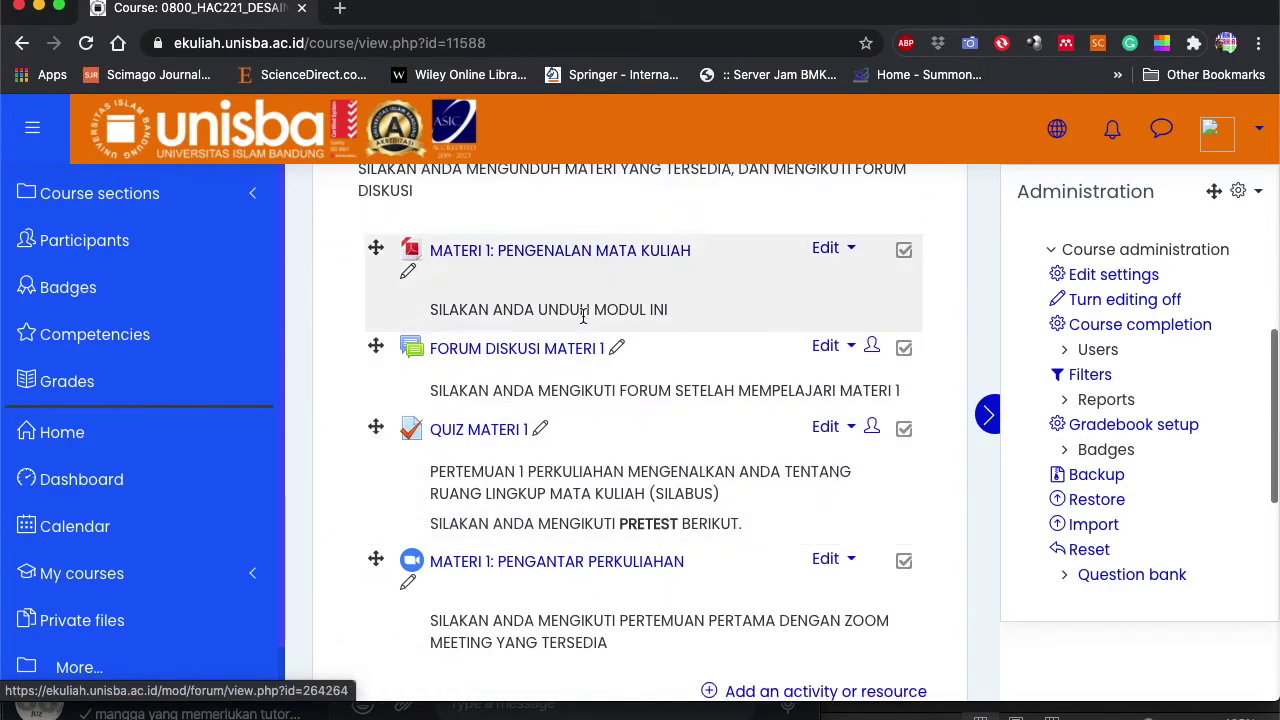
scroll(596, 633, "up", 4)
scroll(596, 633, "up", 5)
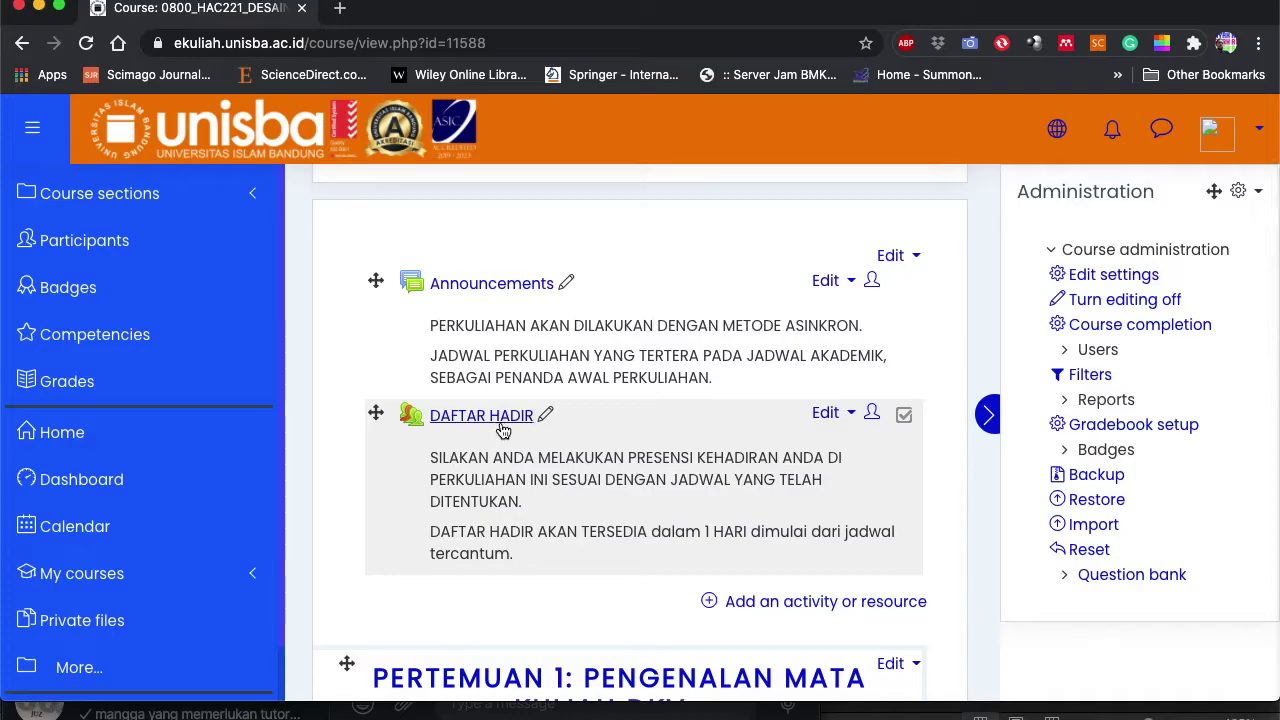
- Switch to the Excel class timetable and select the Selasa row for DESAIN KOMUNIKASI VISUAL, class E
key("super+Tab")
left_click(1058, 419, "shift")
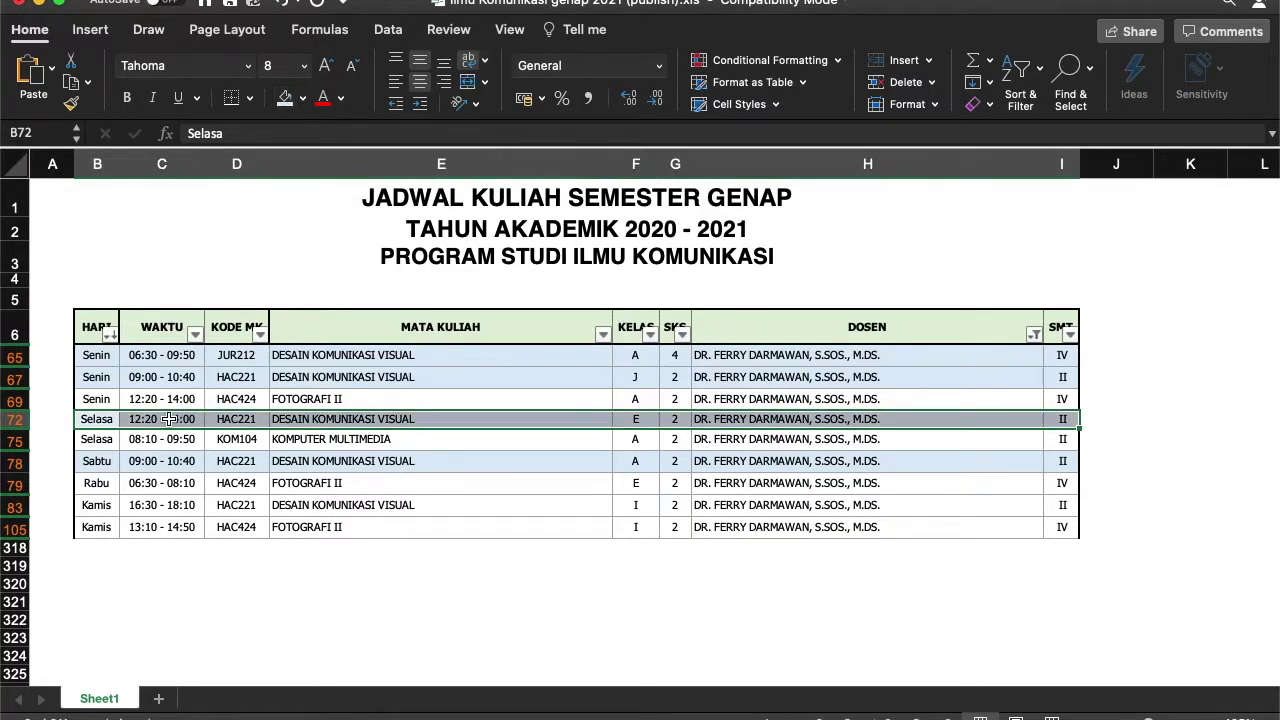
- Check the Selasa time slot for DESAIN KOMUNIKASI VISUAL class E in the timetable and switch back to Chrome
left_click(150, 446)
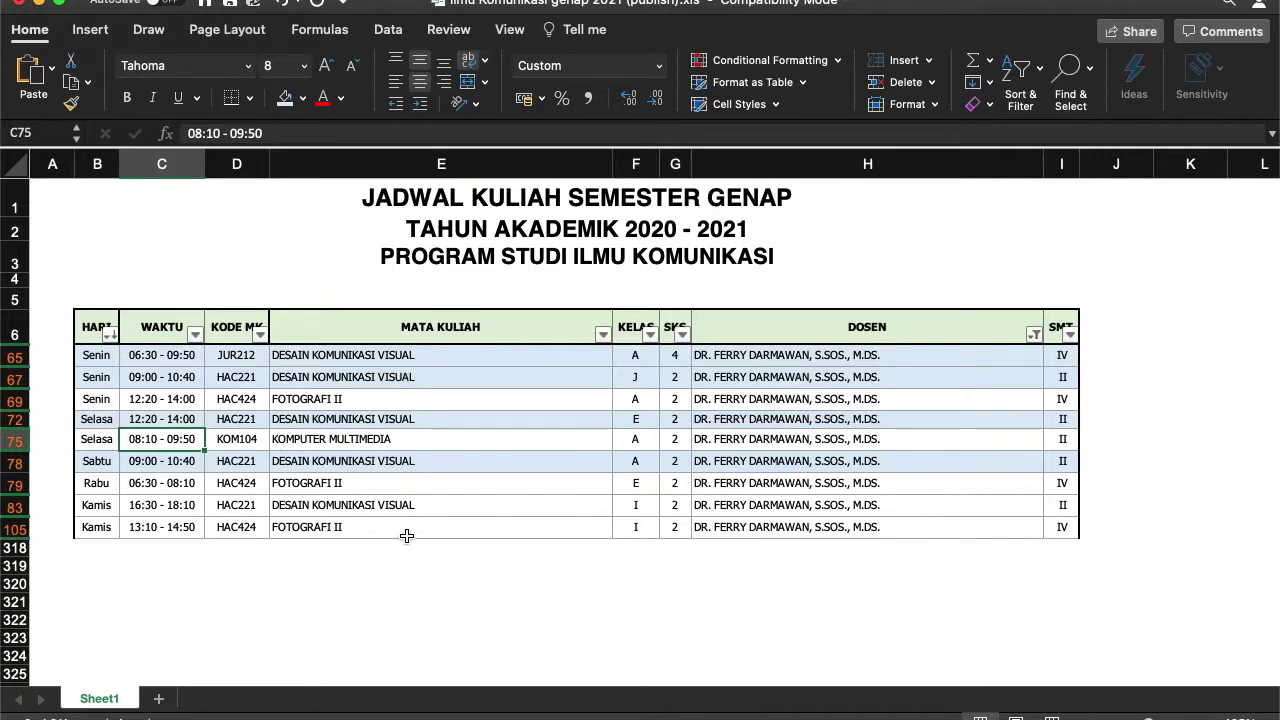
left_click(95, 419)
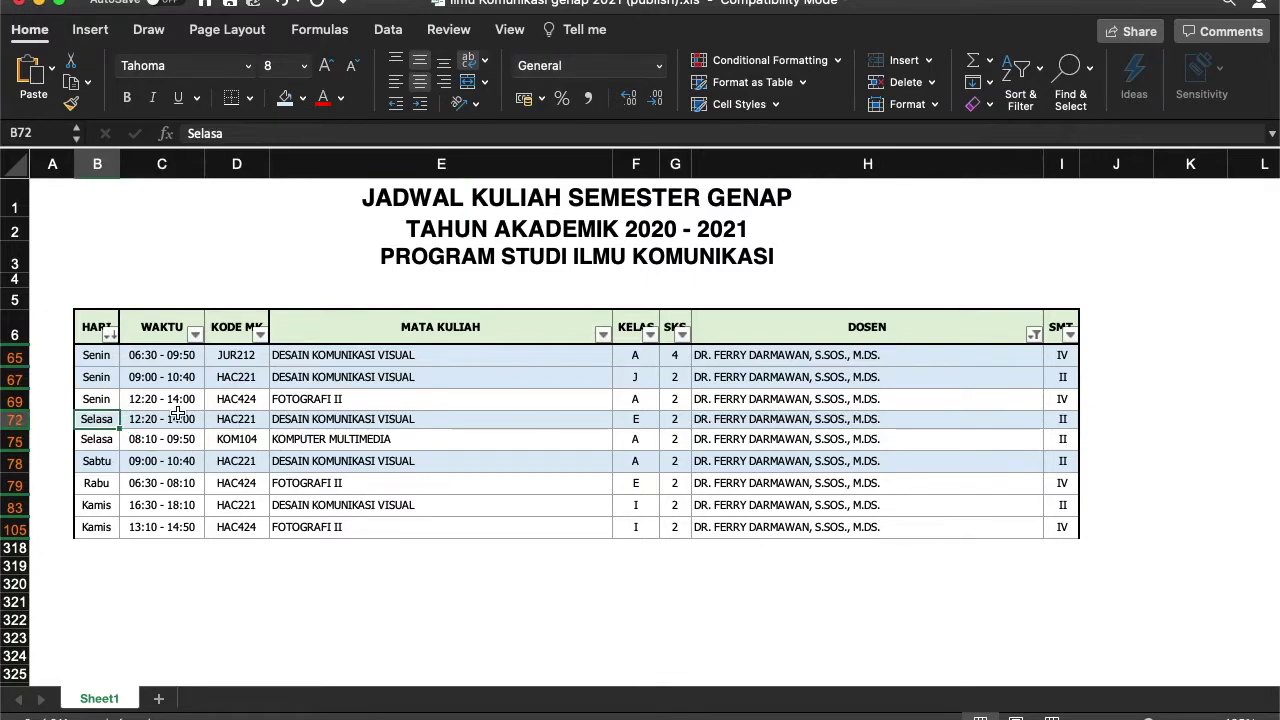
key("super+Tab")
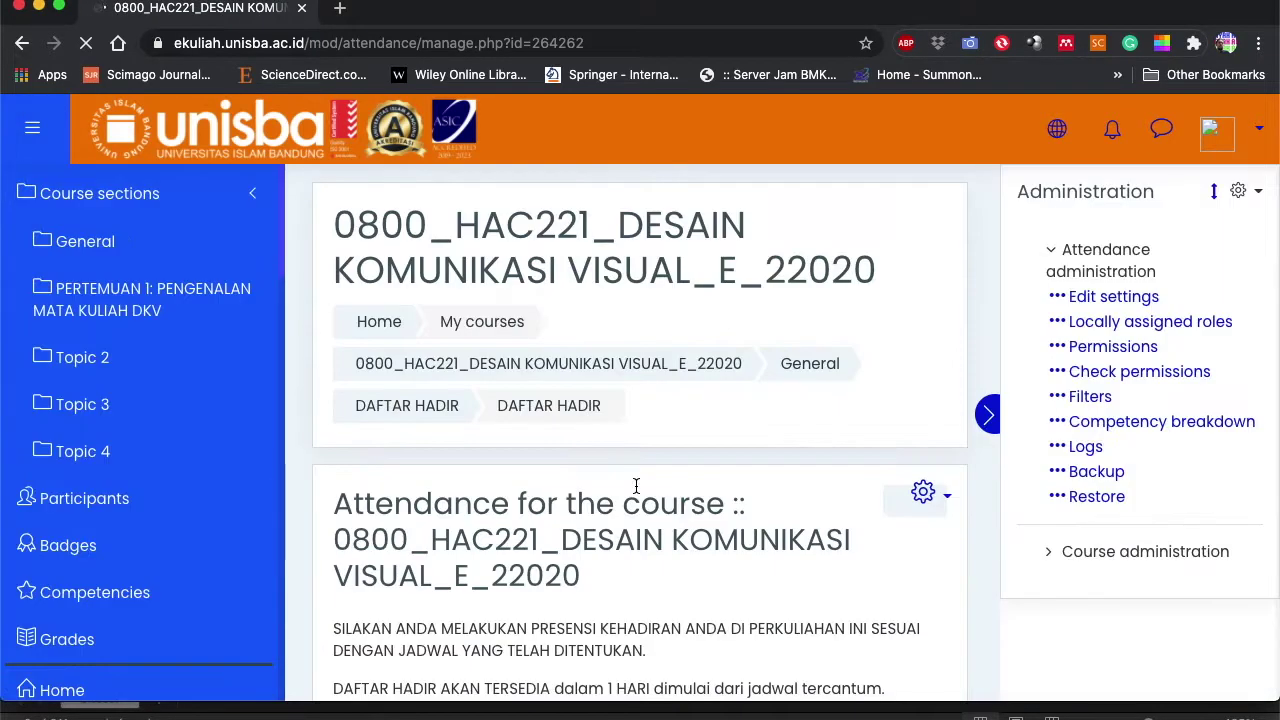
- Start a new session in the class E attendance activity and set its date to 1 February 2021
scroll(646, 450, "down", 3)
scroll(646, 450, "down", 1)
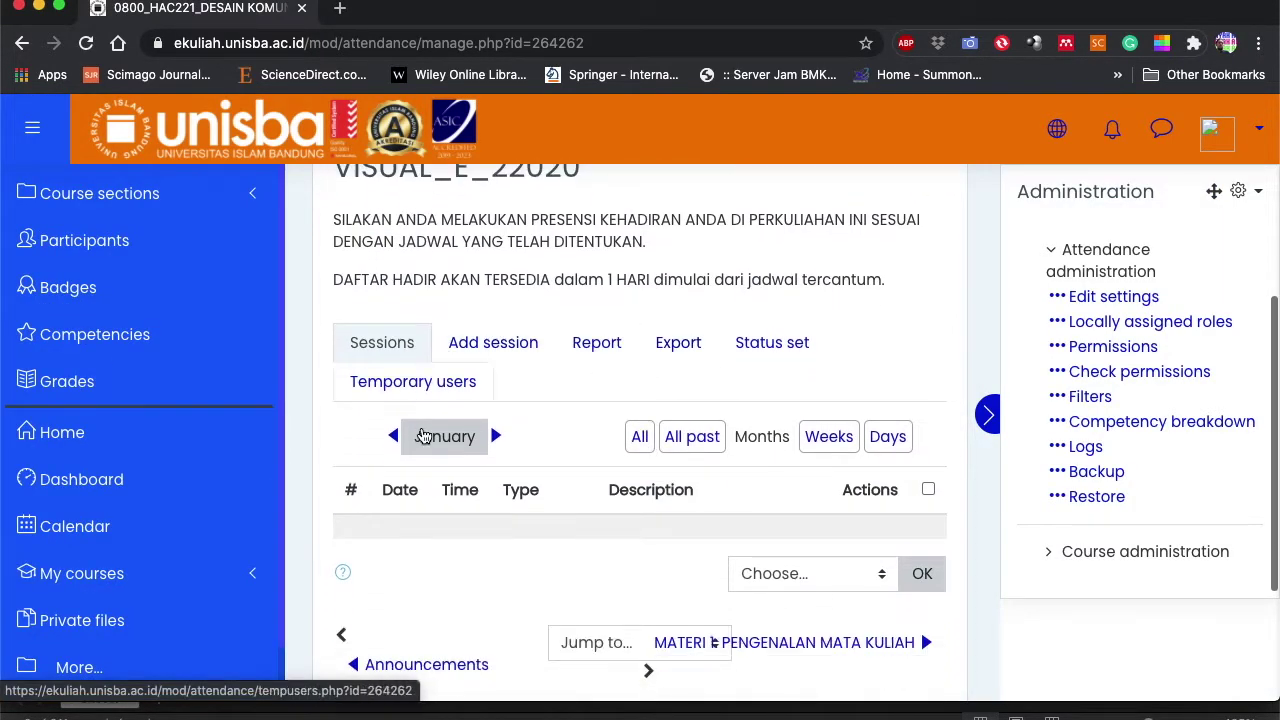
left_click(491, 355)
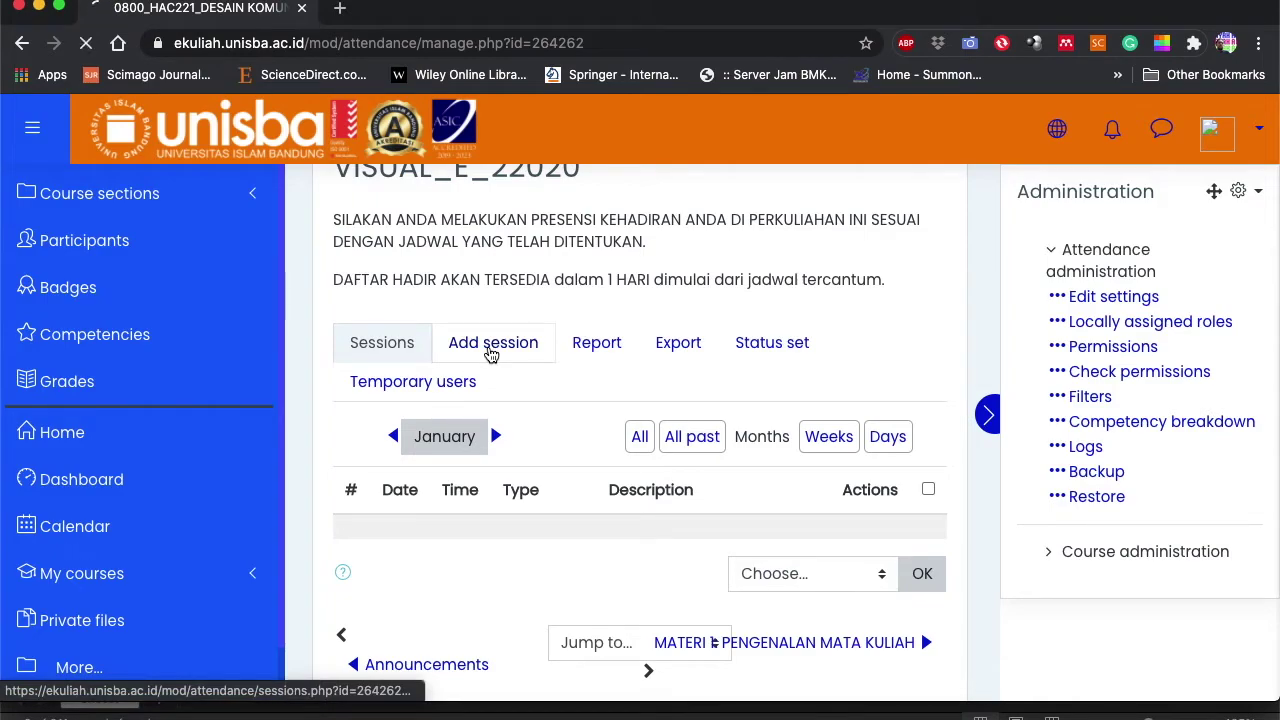
scroll(554, 414, "down", 3)
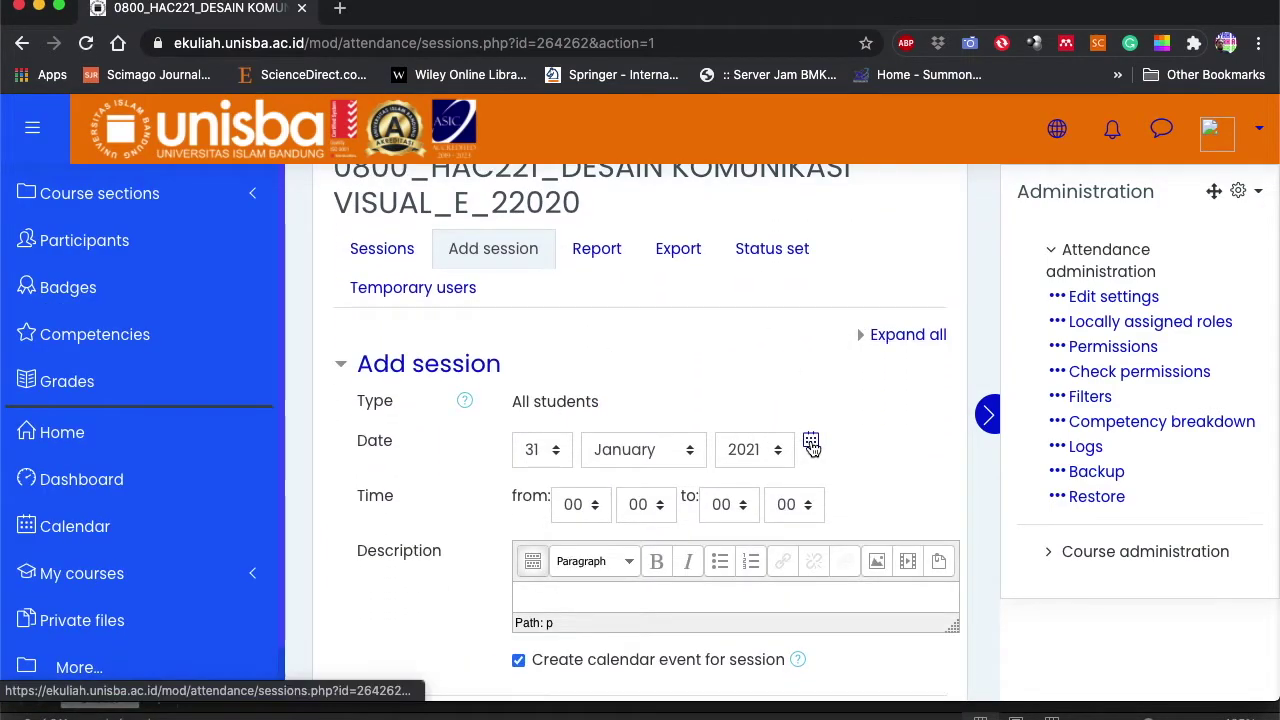
left_click(810, 441)
left_click(794, 176)
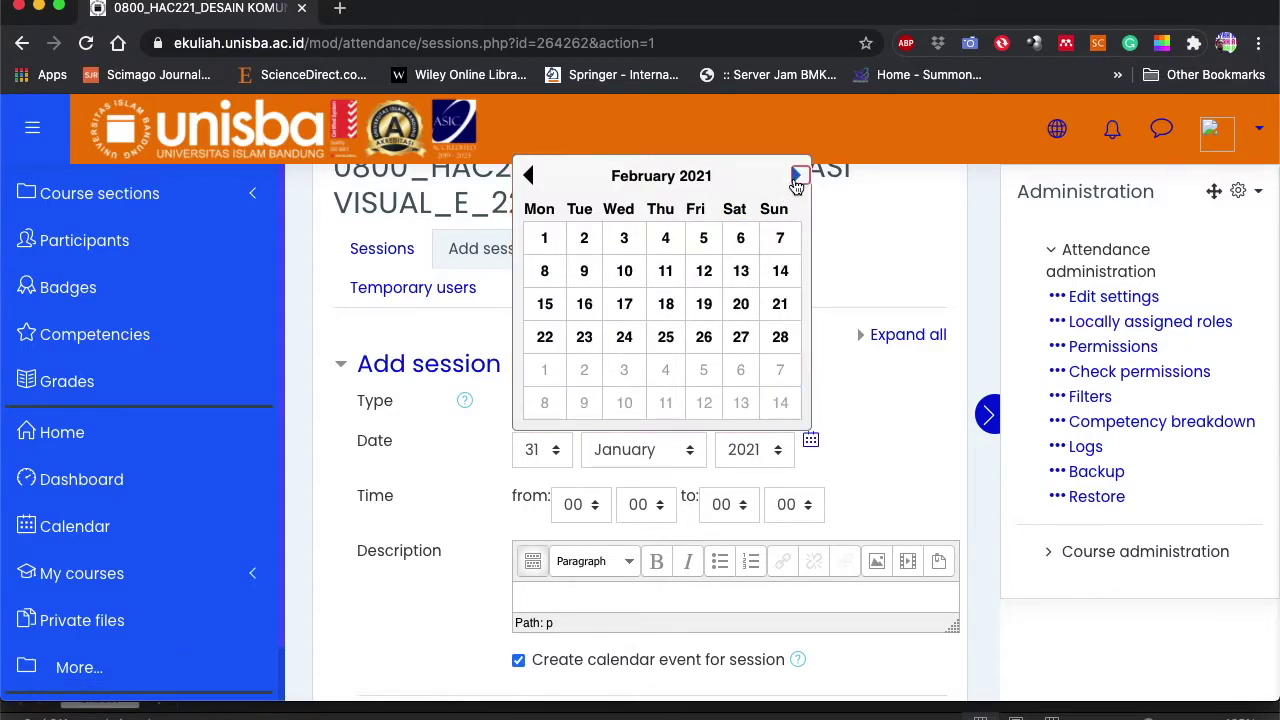
left_click(548, 238)
scroll(658, 350, "down", 1)
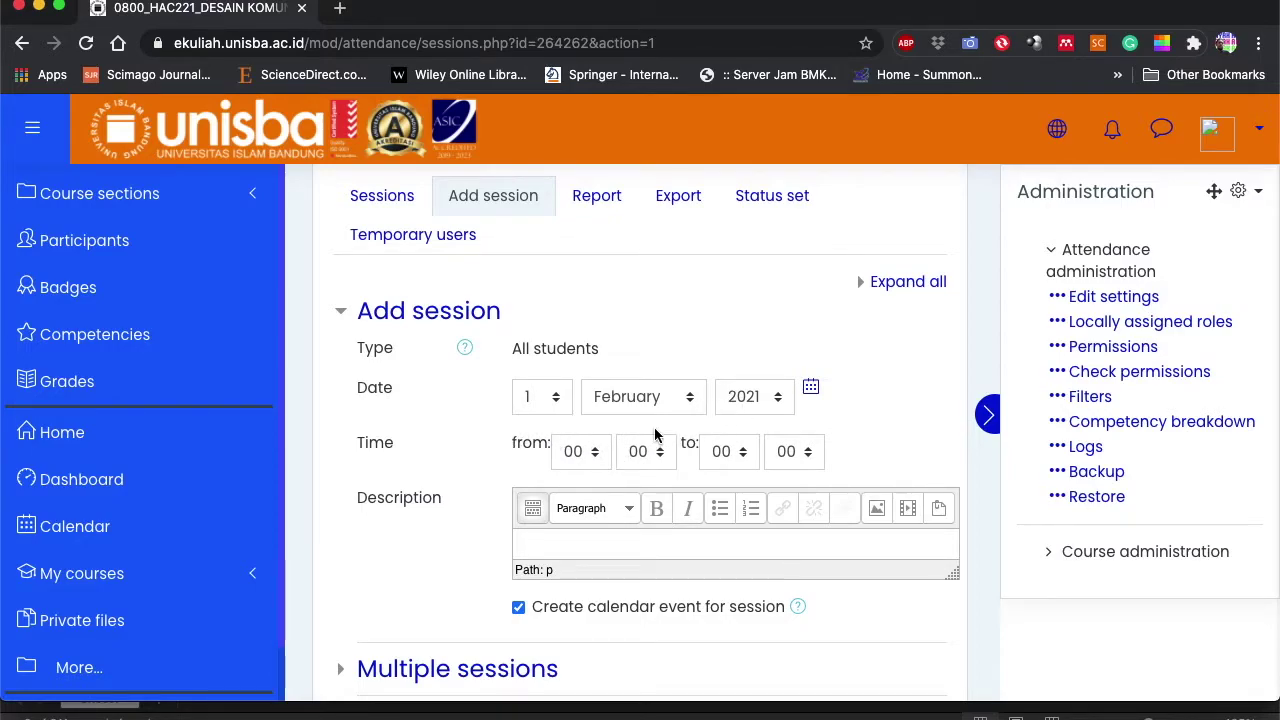
- Set the session time from 12:00 to 23:00 and enter the description "SILAKAN ISI PRESENSI ANDA MINGGU INI"
left_click(596, 457)
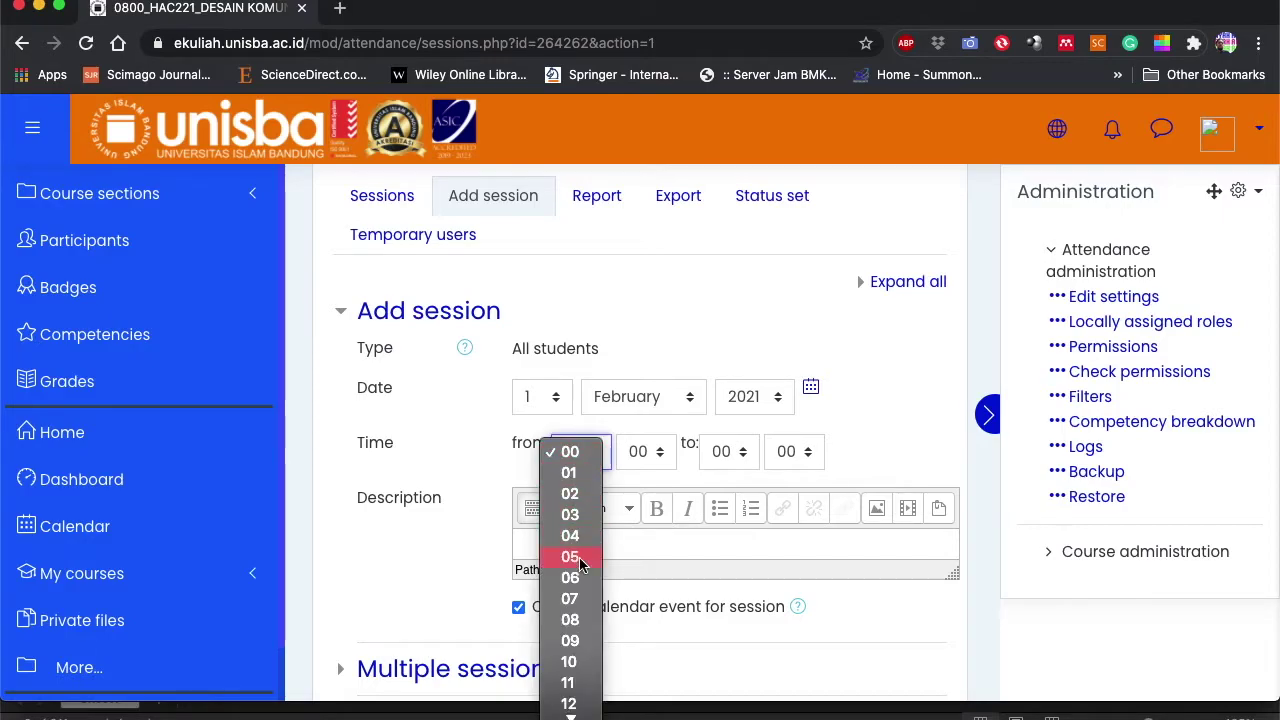
scroll(580, 565, "down", 2)
left_click(575, 596)
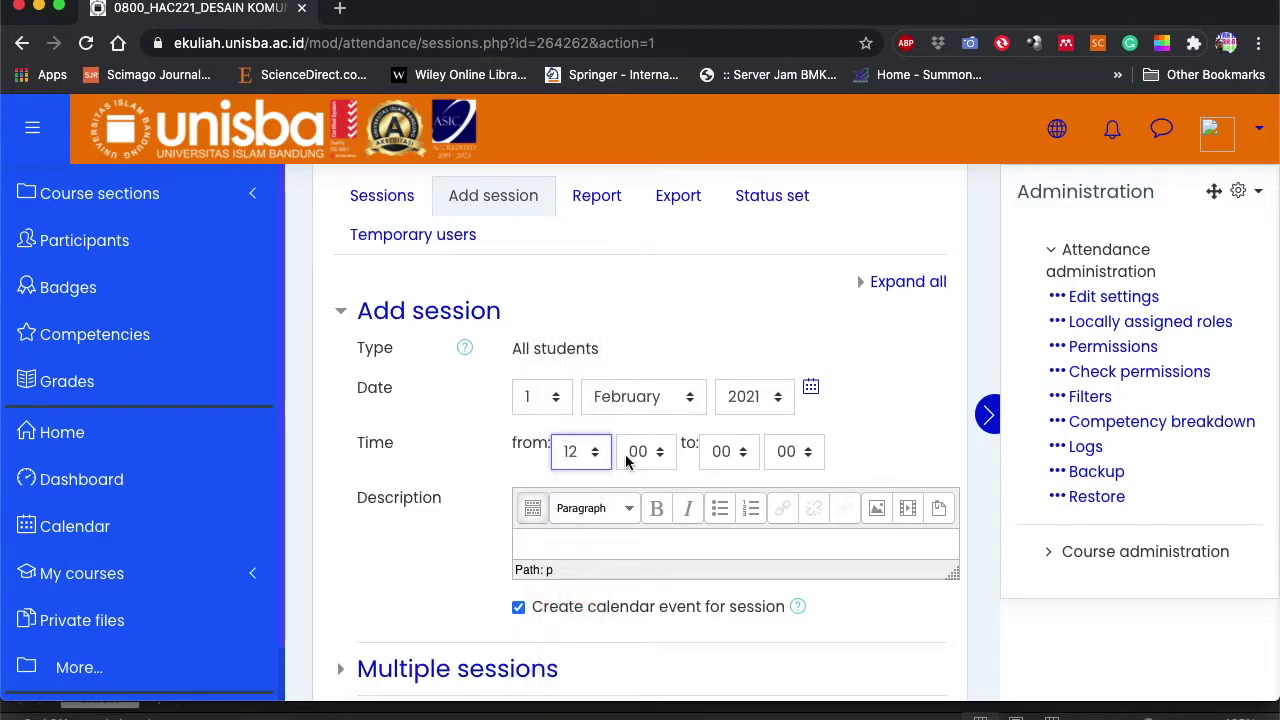
left_click(741, 457)
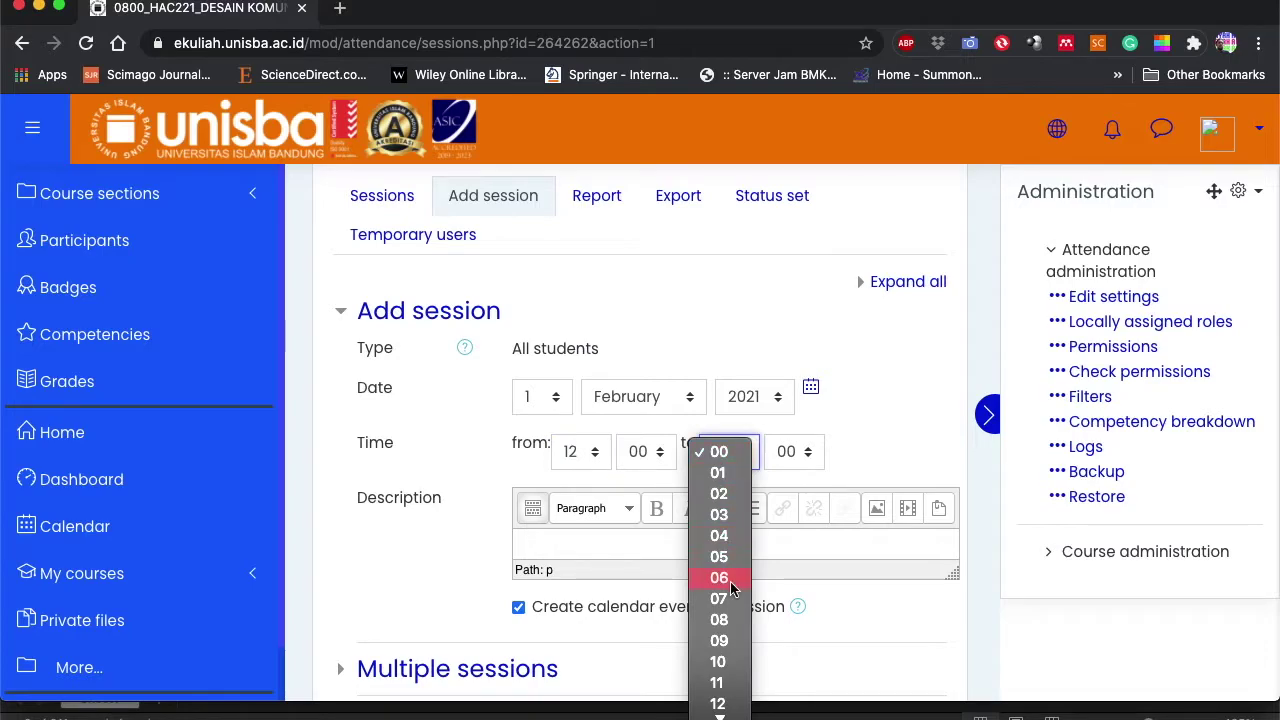
scroll(731, 590, "down", 3)
left_click(720, 710)
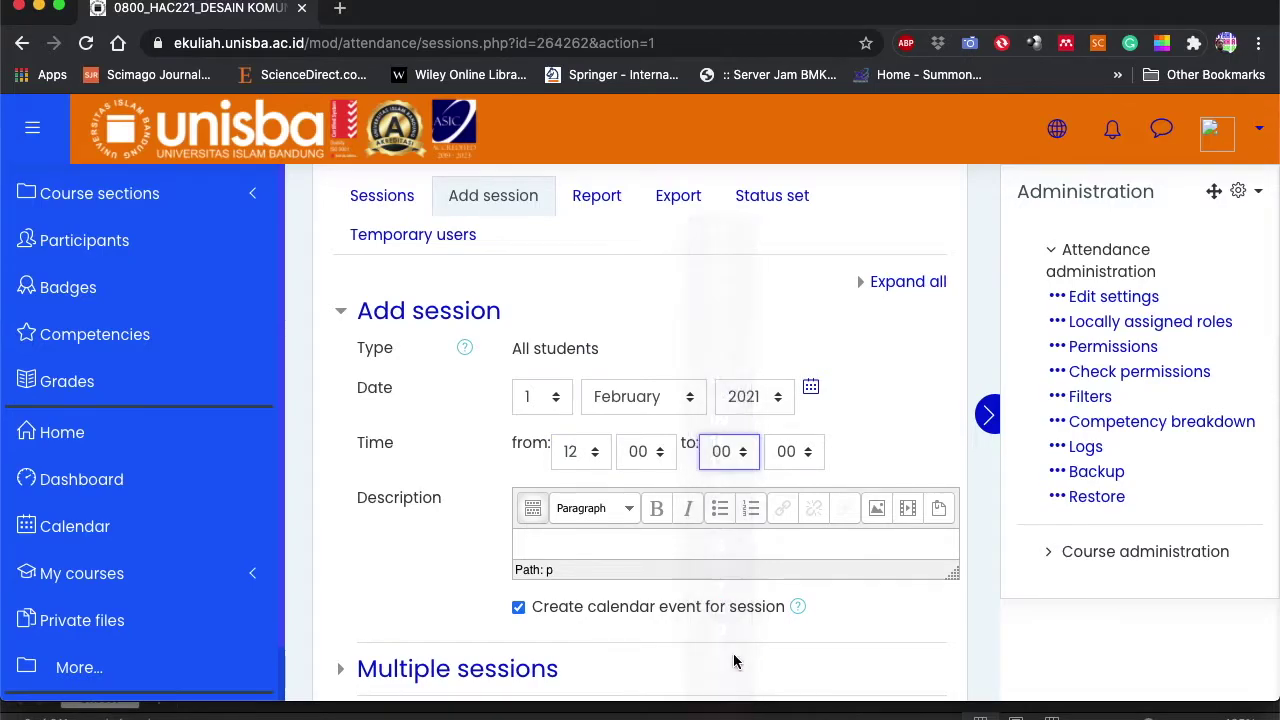
left_click(654, 536)
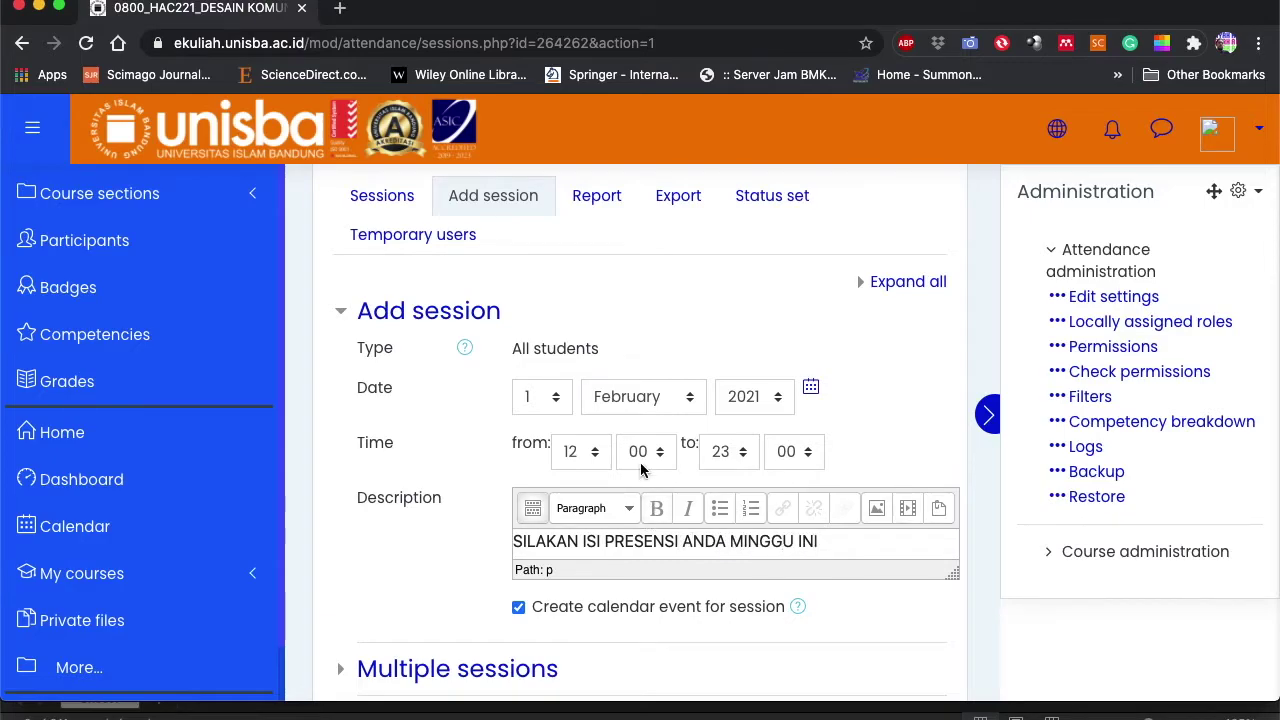
- Enable repeating for the session, on Tuesday every 1 week until 4 June 2021
scroll(641, 470, "down", 3)
left_click(450, 508)
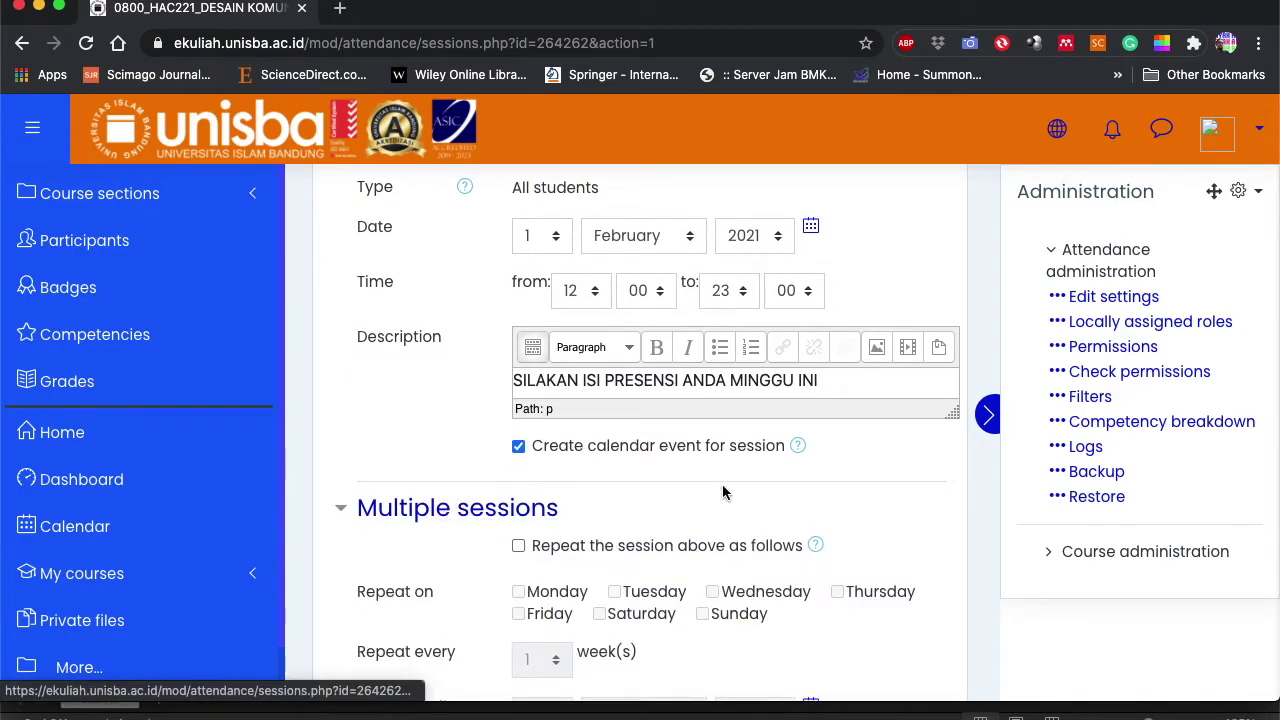
scroll(724, 491, "down", 3)
left_click(519, 402)
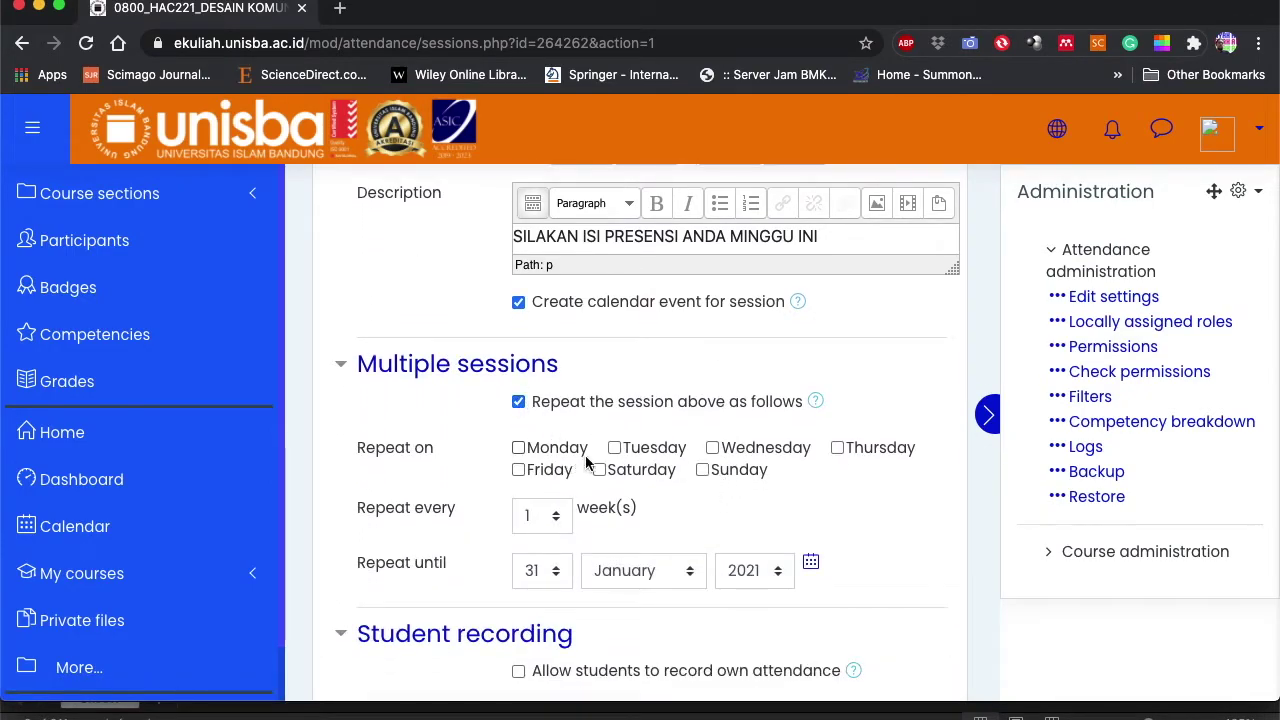
left_click(811, 563)
left_click(797, 297)
left_click(797, 297)
left_click(797, 297)
left_click(797, 297)
left_click(797, 297)
left_click(703, 360)
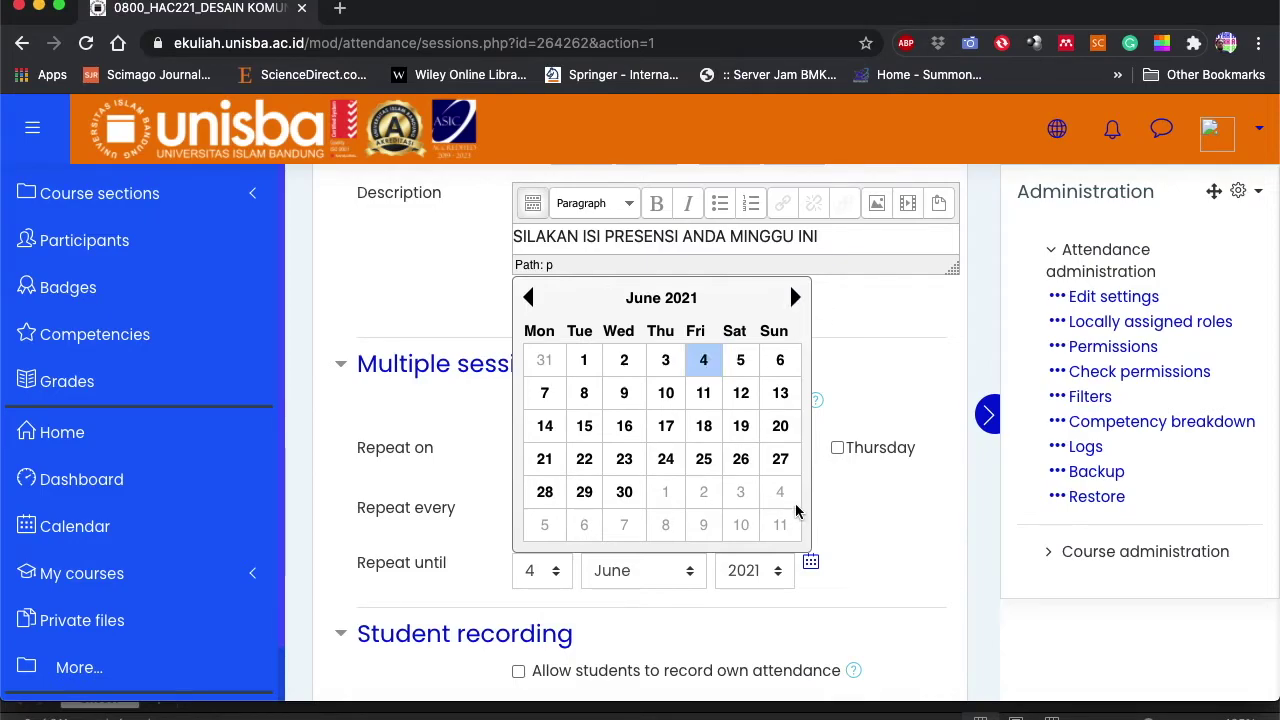
left_click(866, 556)
- Allow students to record their own attendance and add the repeated sessions
scroll(840, 560, "down", 5)
left_click(520, 455)
scroll(649, 468, "down", 7)
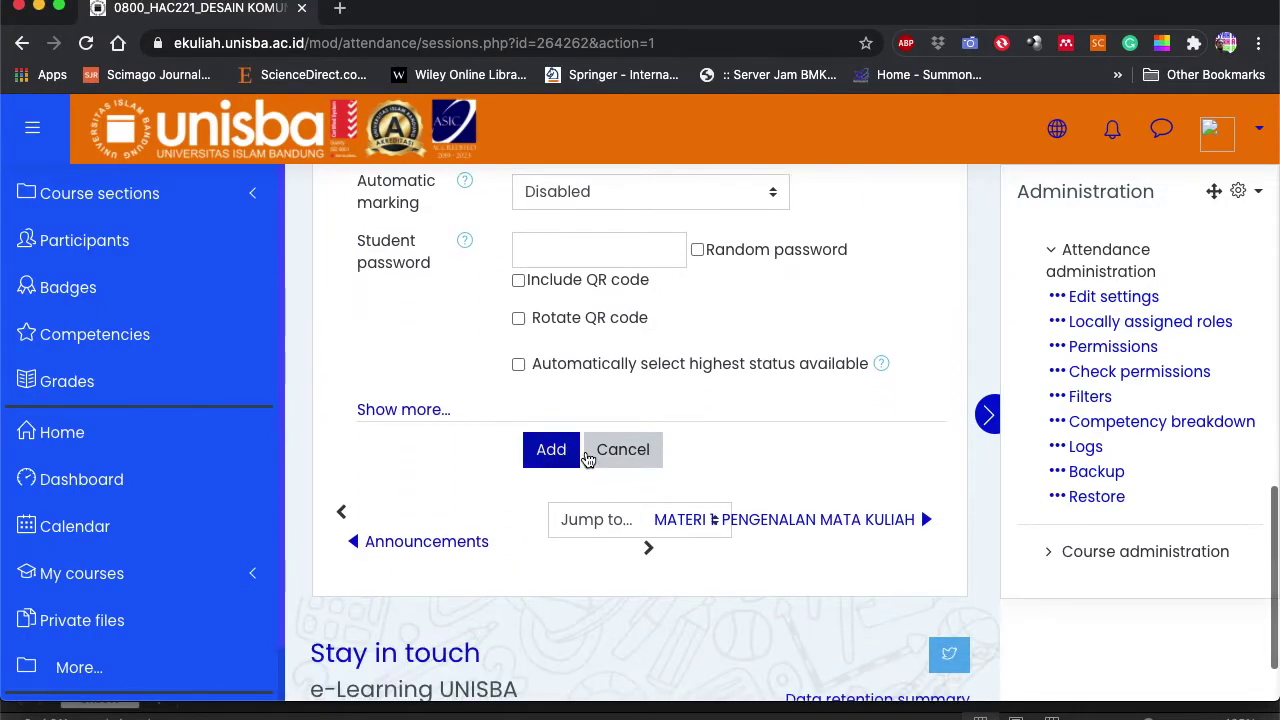
left_click(551, 451)
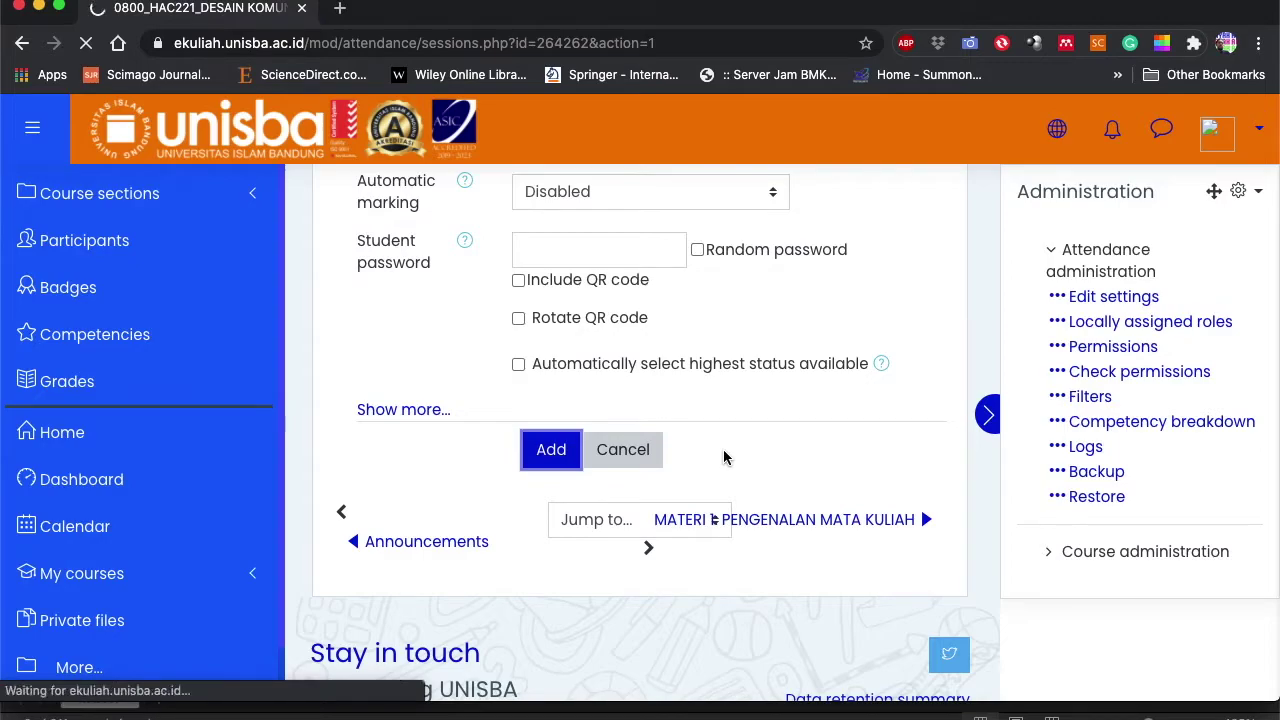
- Look through the attendance session list, comparing the dates, times and descriptions of the new and imported sessions
scroll(724, 454, "down", 5)
scroll(571, 352, "down", 4)
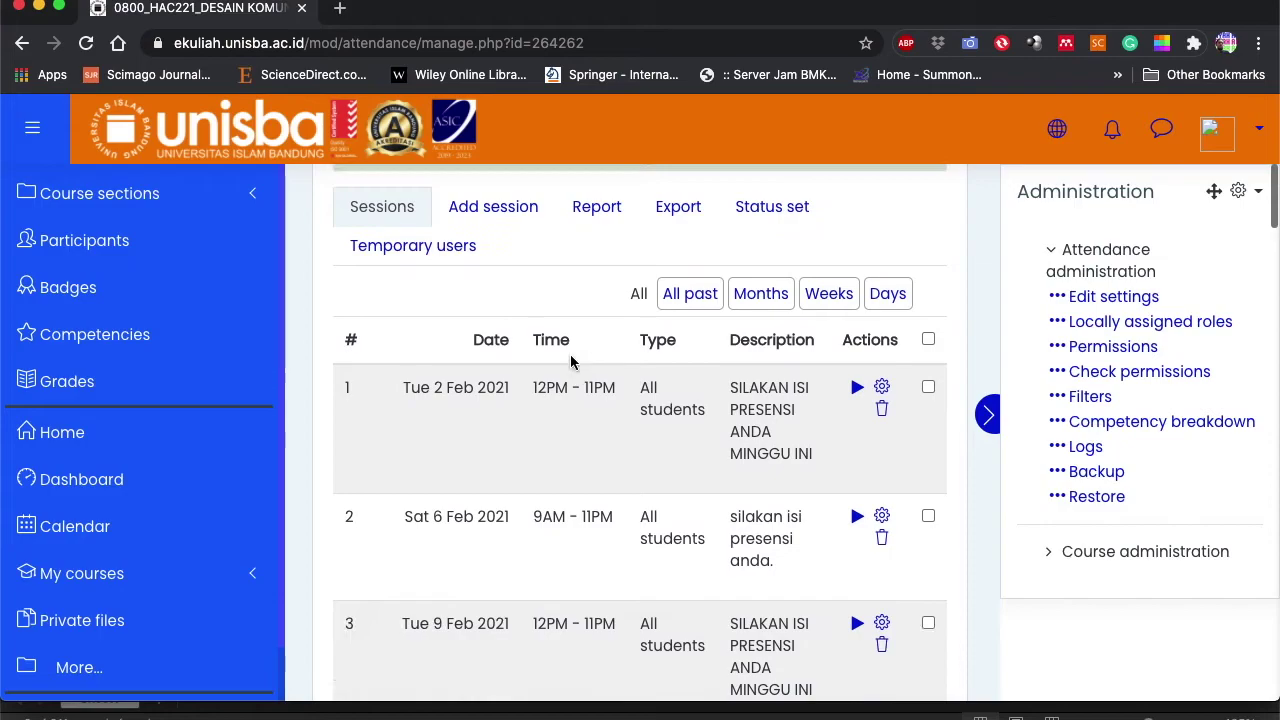
scroll(700, 517, "down", 8)
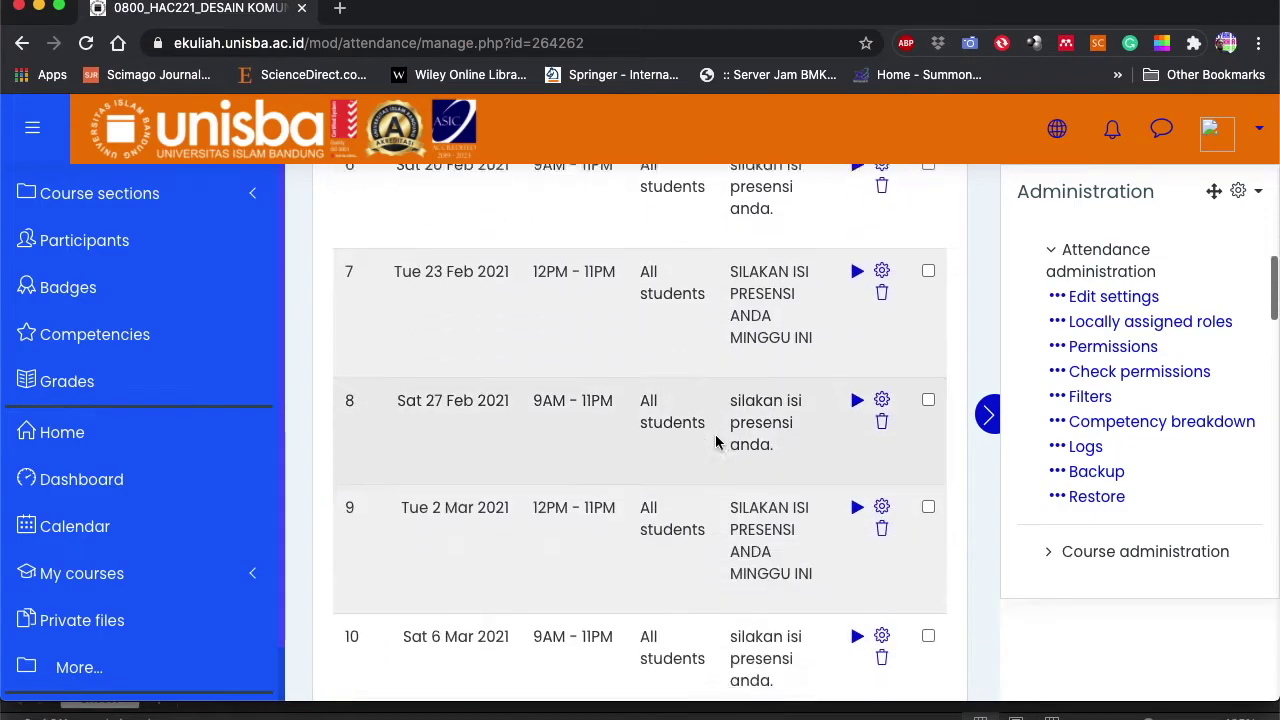
scroll(716, 442, "down", 8)
scroll(716, 442, "up", 8)
scroll(716, 442, "up", 10)
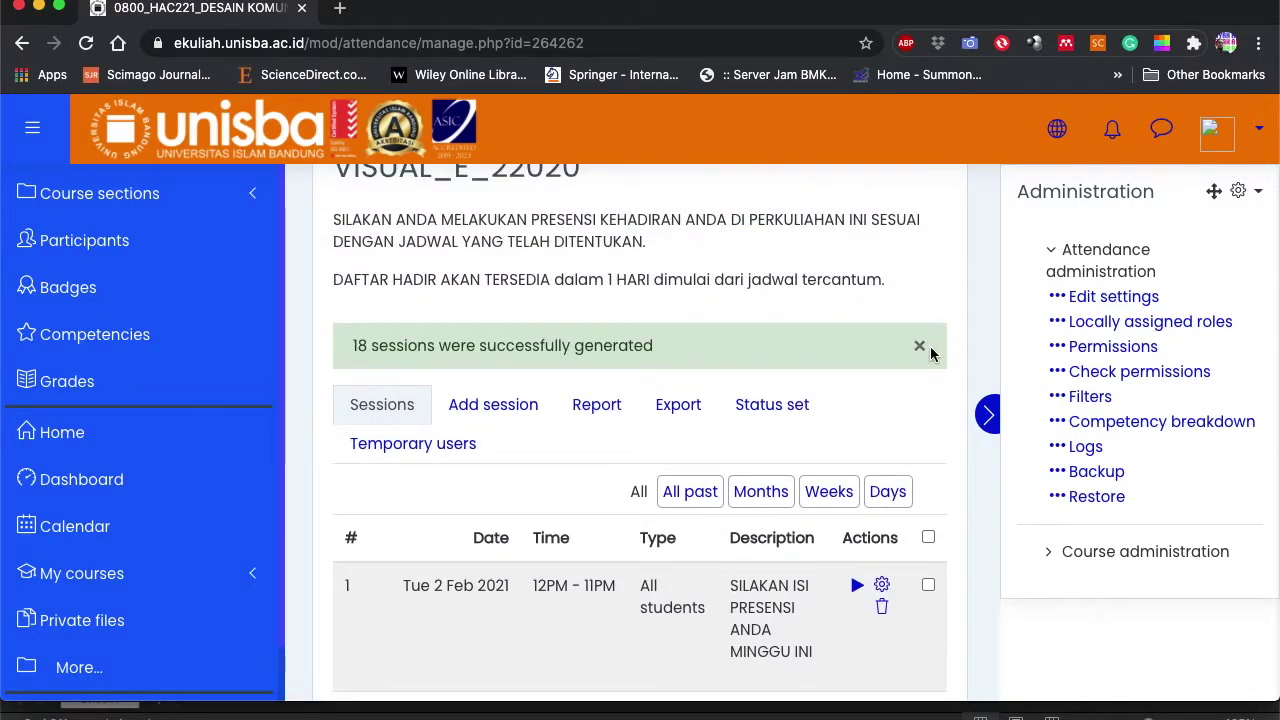
- Go to the PERTEMUAN 1: PENGENALAN MATA KULIAH DKV section and look over its material, forum, quiz and Zoom meeting
left_click(110, 193)
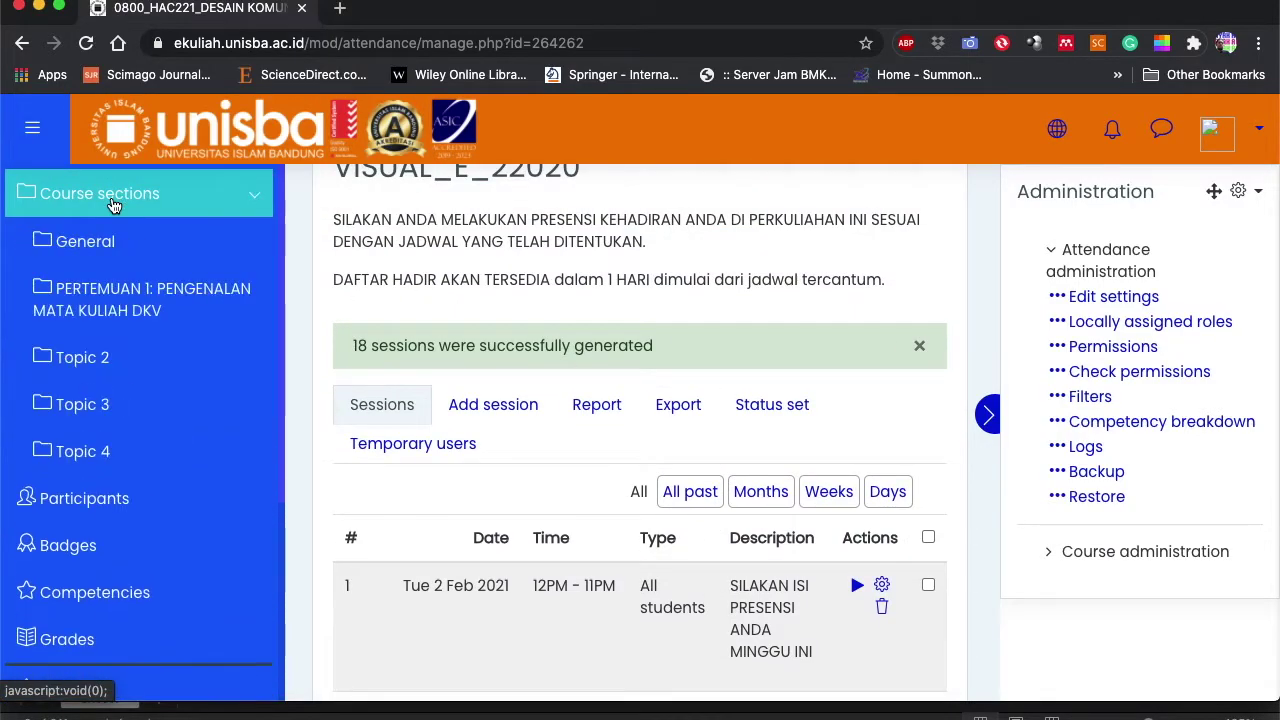
left_click(128, 307)
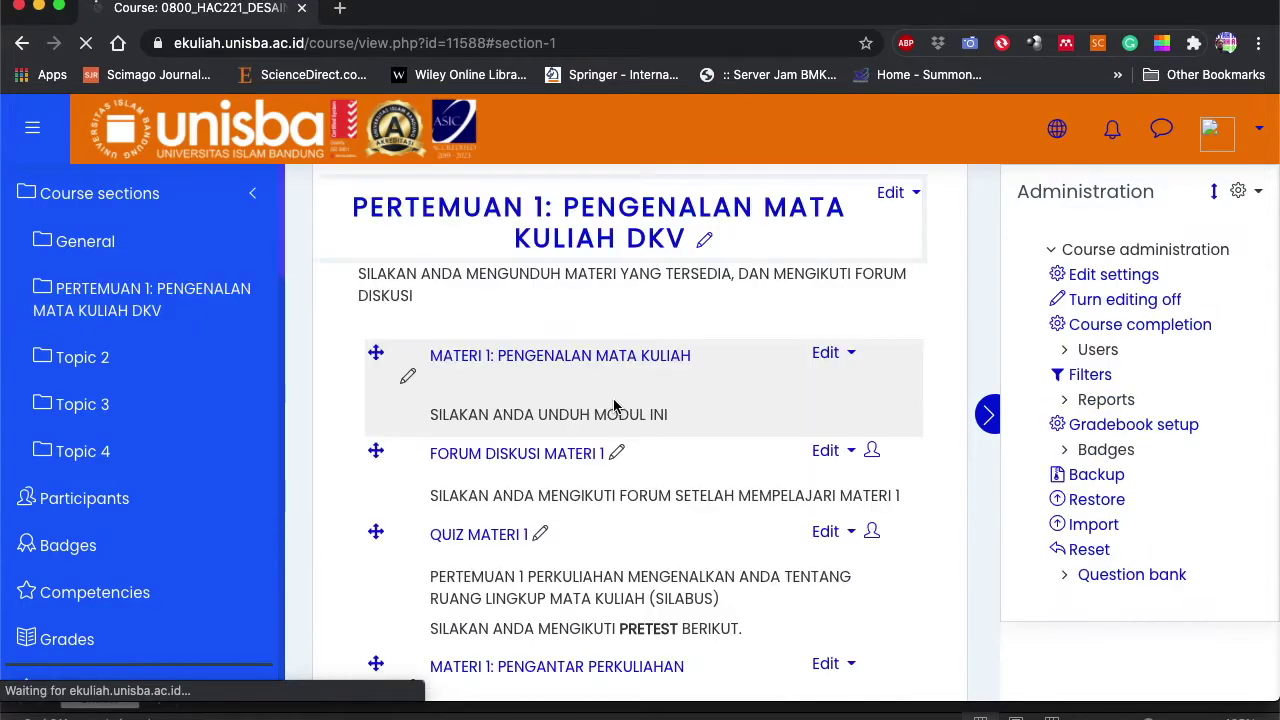
scroll(735, 467, "down", 1)
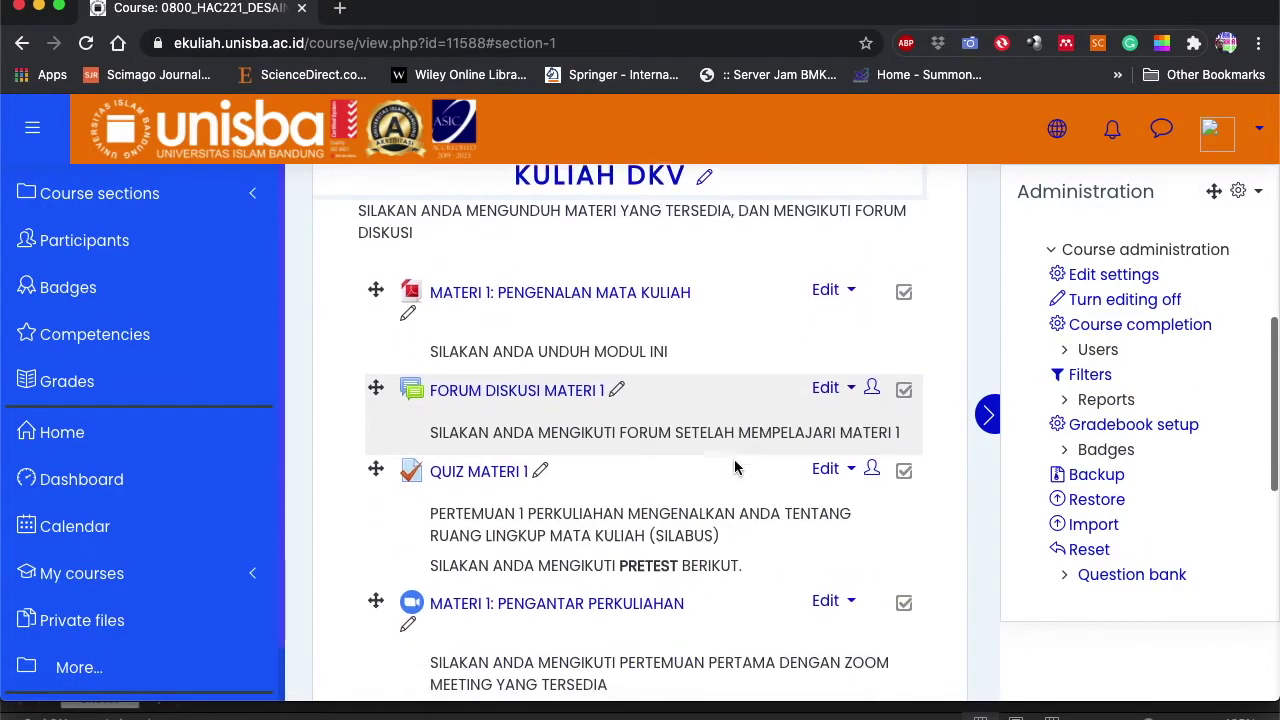
scroll(665, 455, "up", 3)
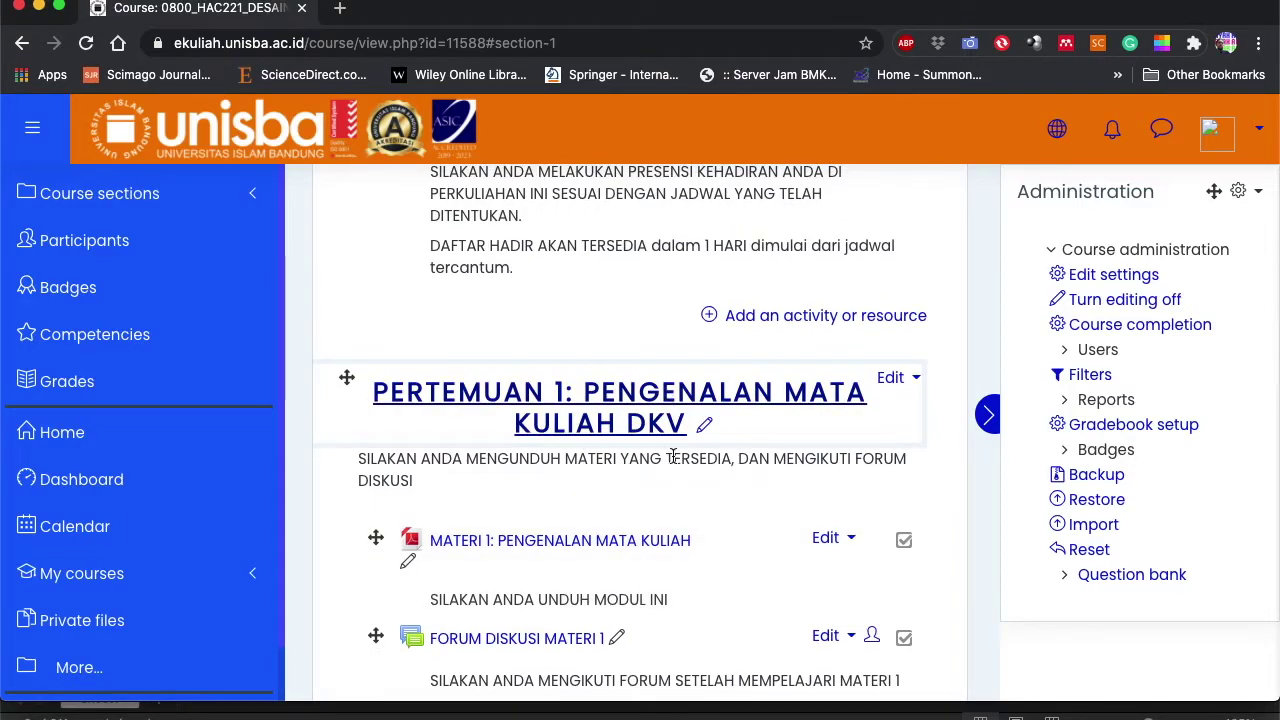
scroll(665, 455, "down", 3)
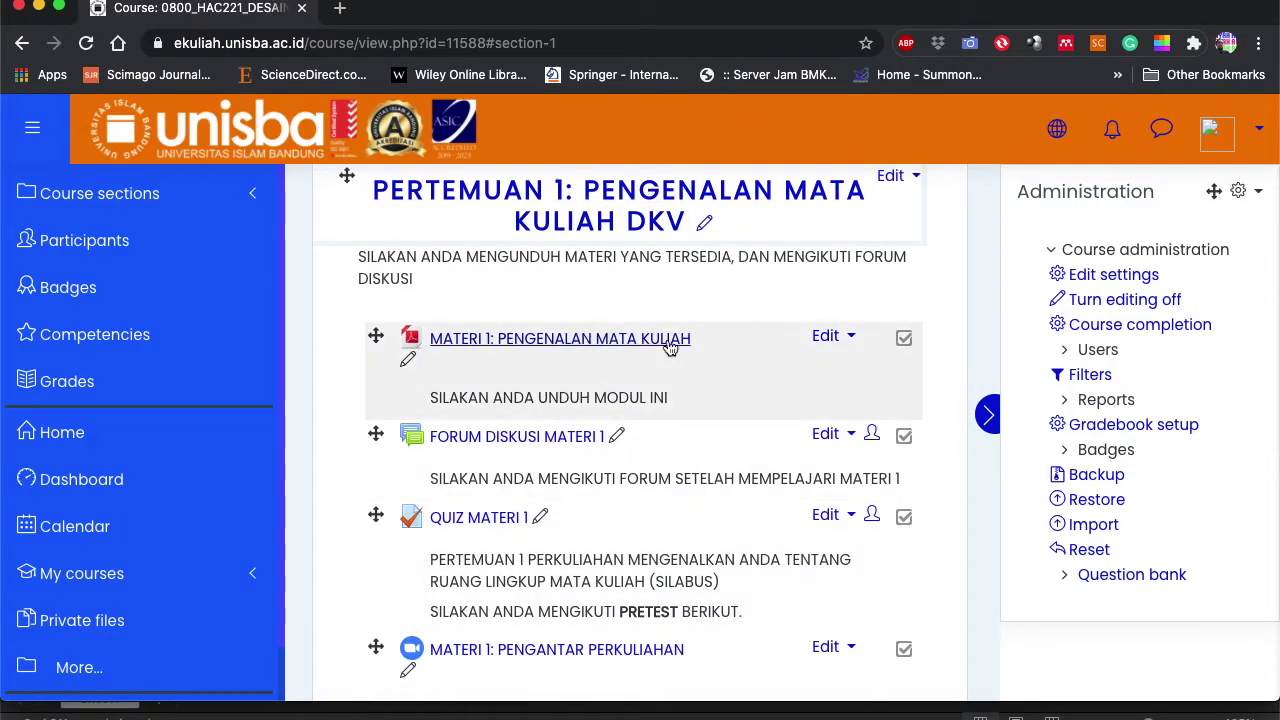
scroll(700, 350, "down", 3)
scroll(630, 330, "up", 1)
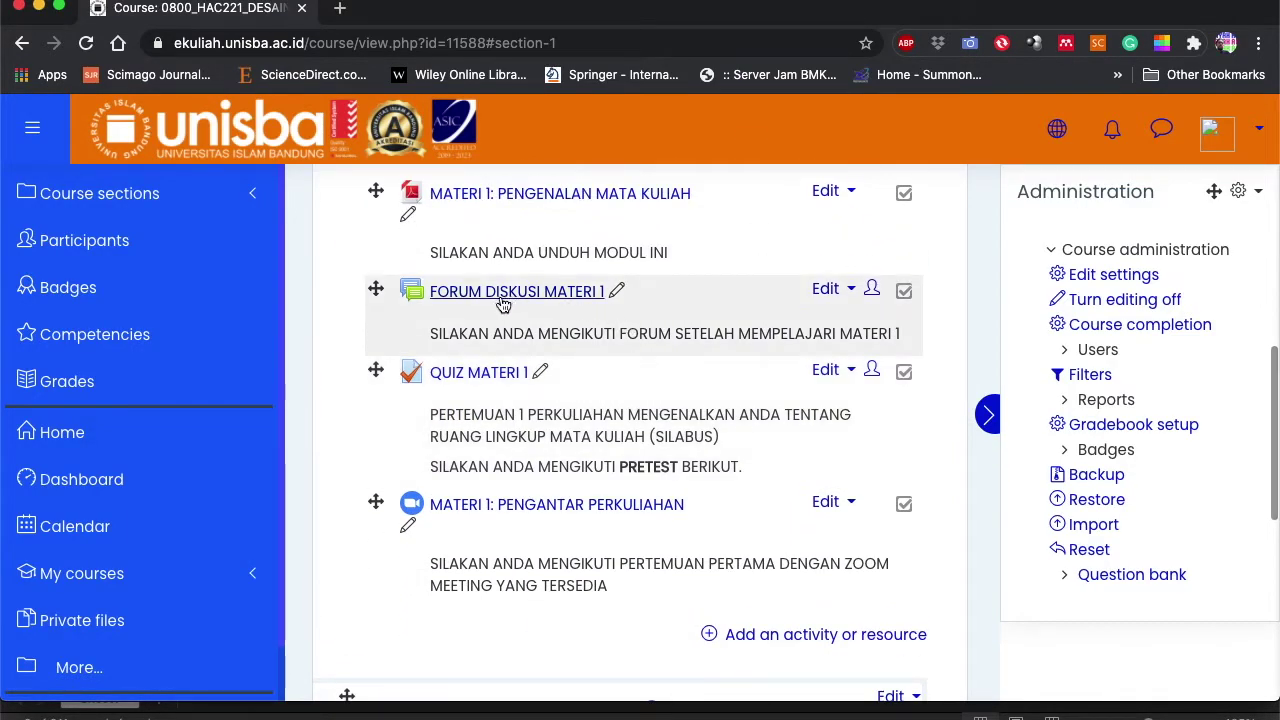
- Set the due date of FORUM DISKUSI MATERI 1 to 4 February 2021, and save and display the forum
left_click(824, 291)
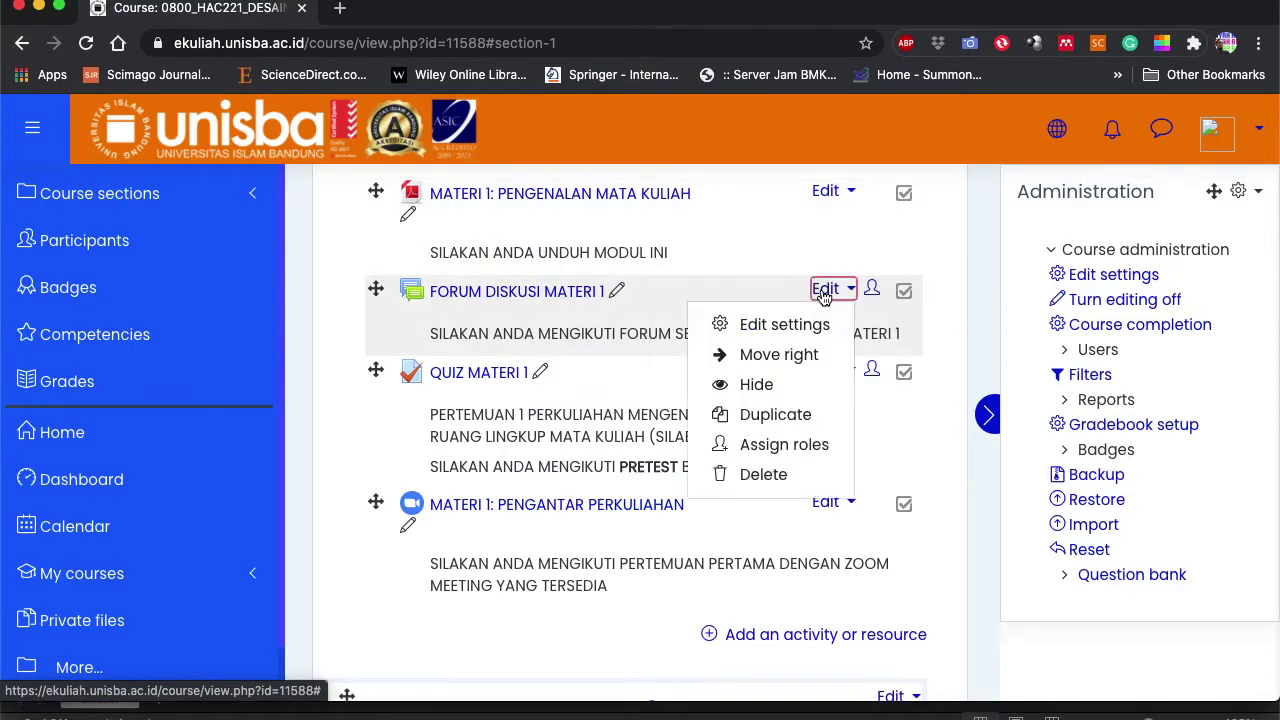
left_click(788, 326)
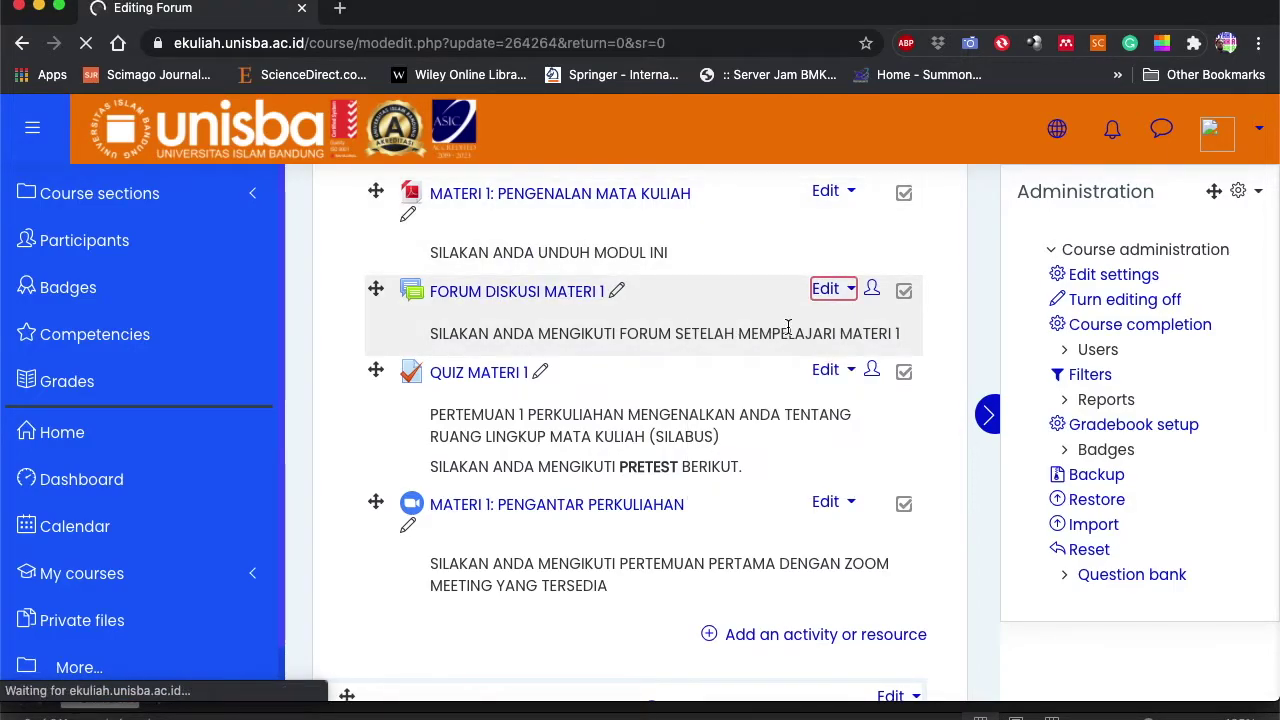
scroll(660, 363, "down", 5)
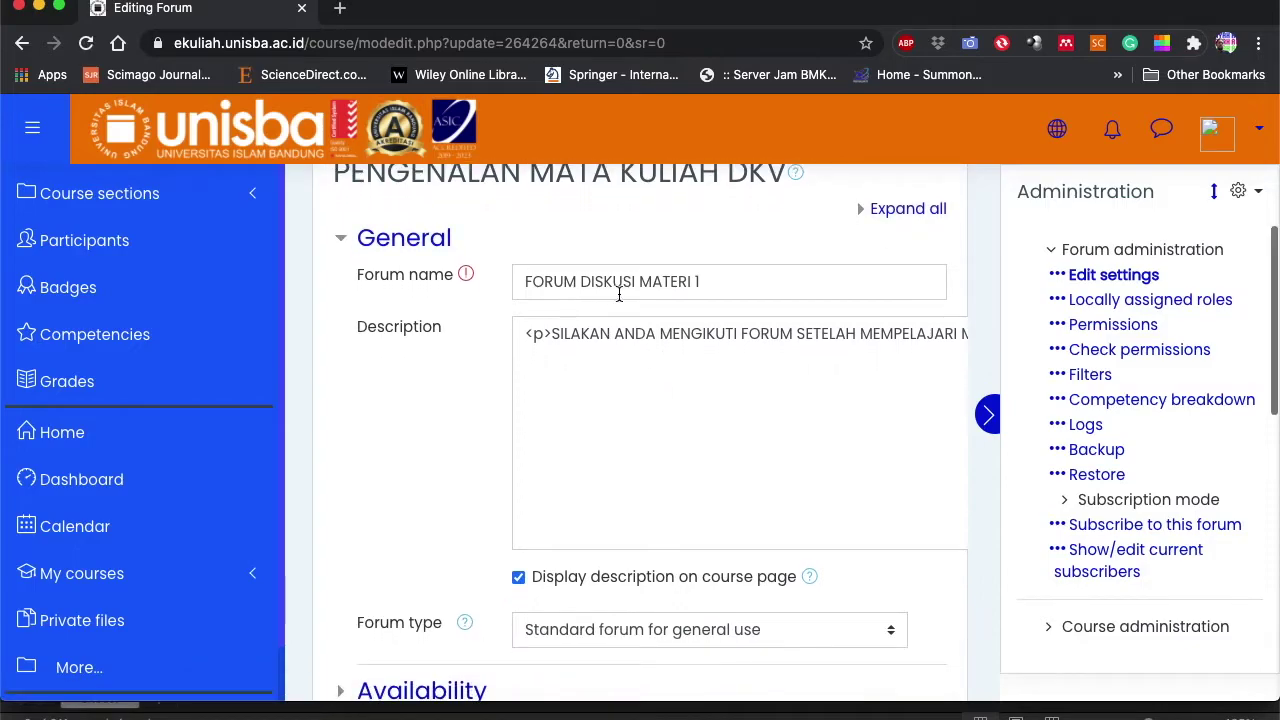
scroll(634, 427, "down", 3)
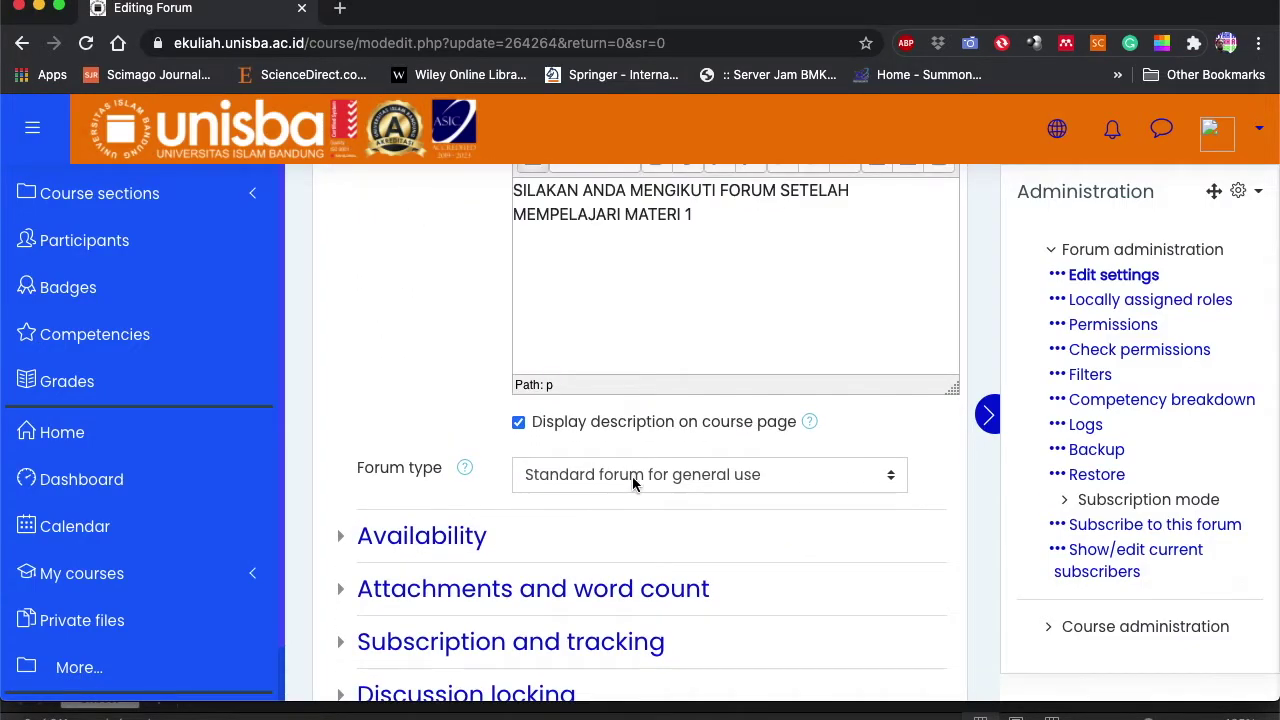
left_click(463, 535)
scroll(600, 500, "down", 3)
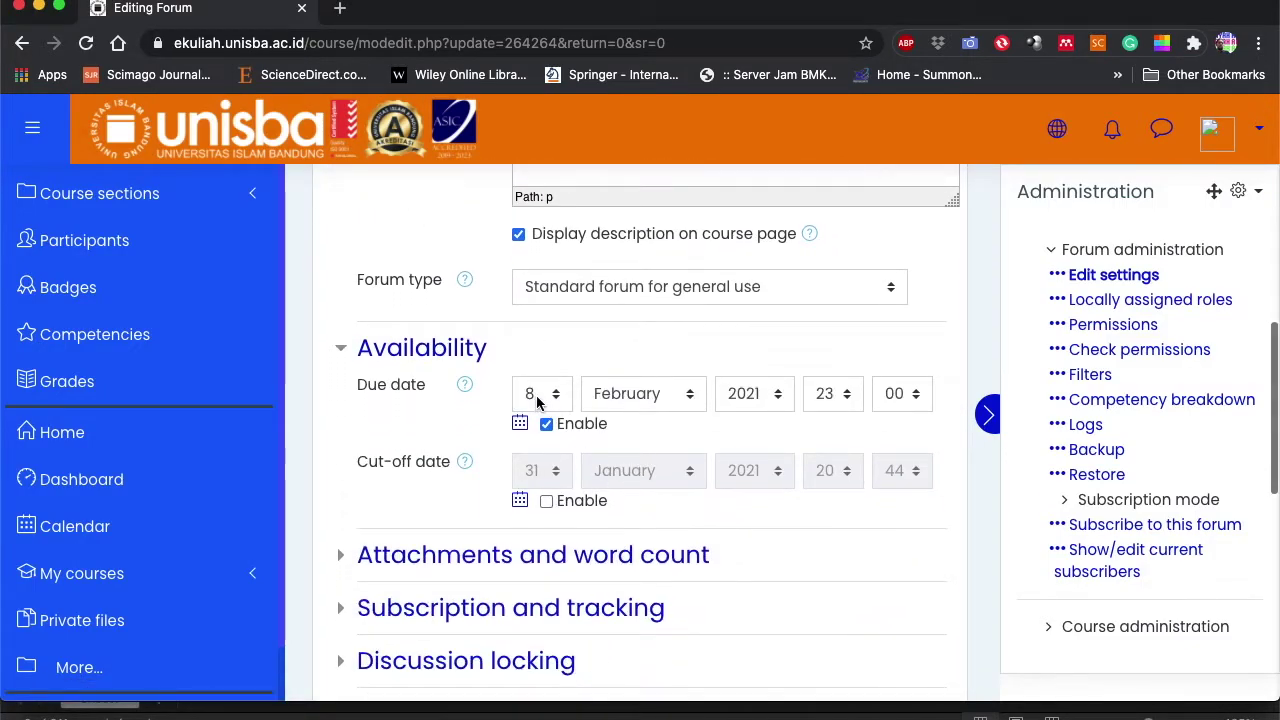
left_click(521, 425)
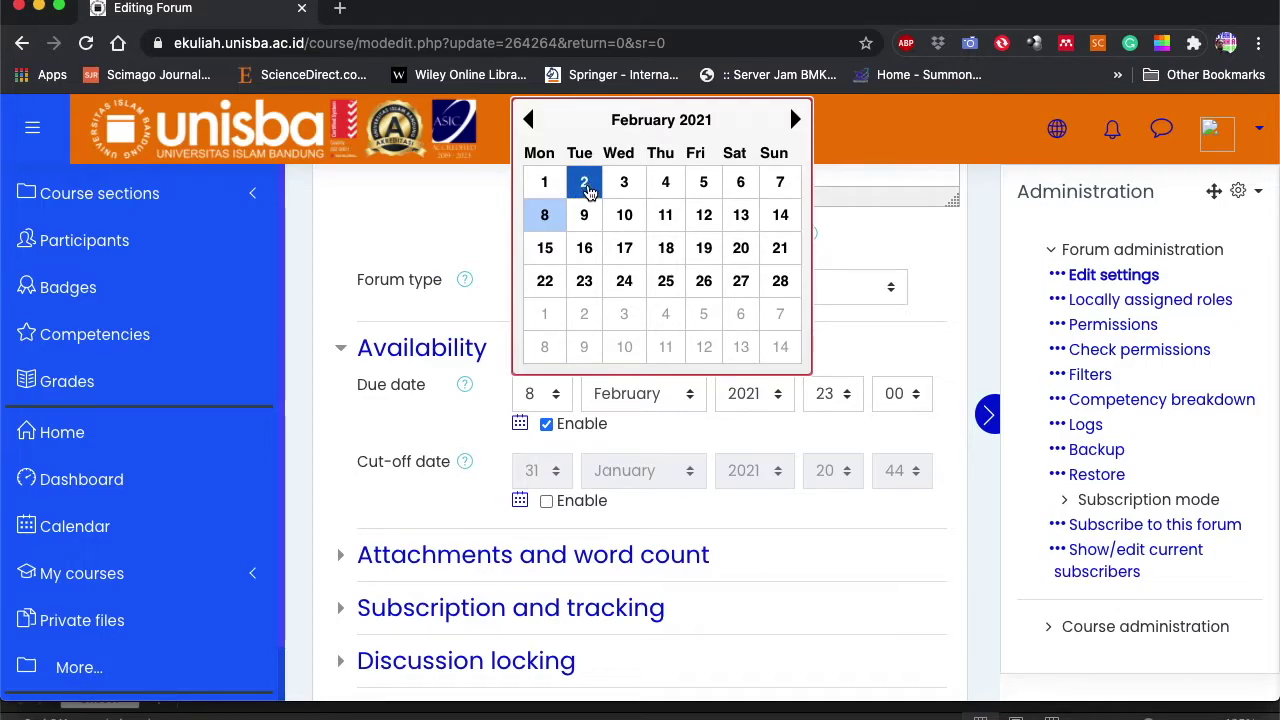
left_click(666, 181)
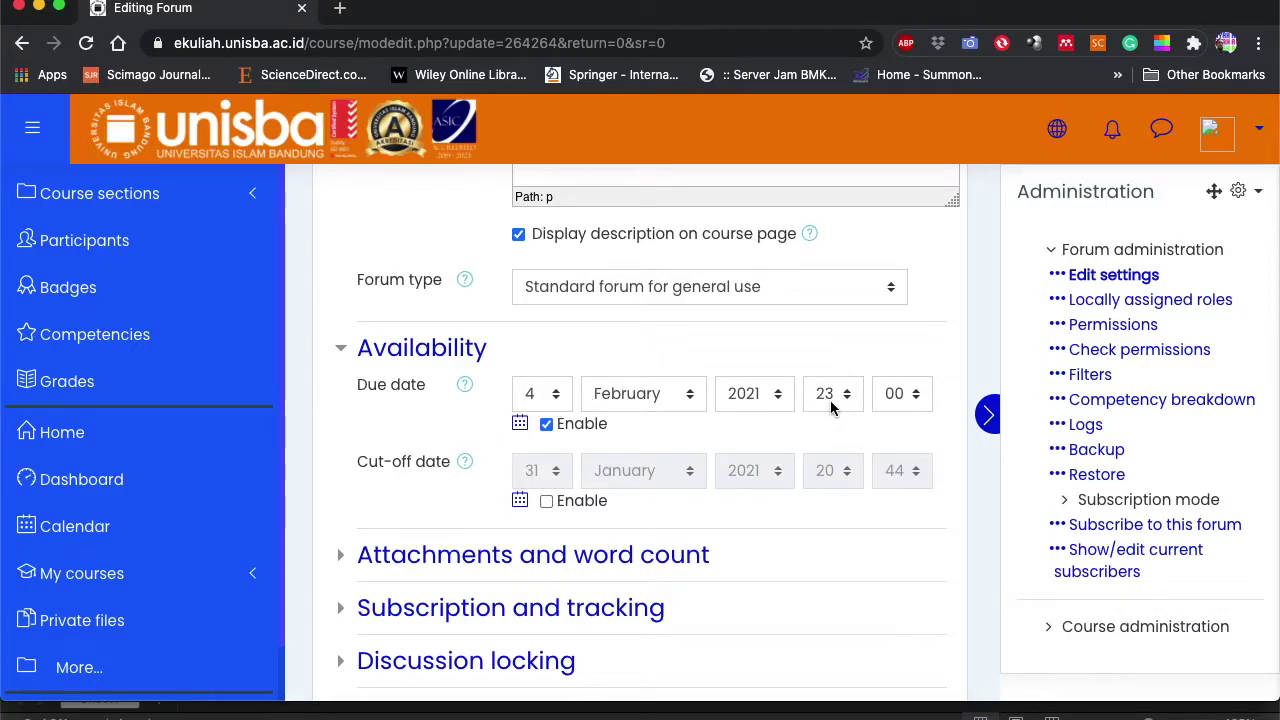
scroll(526, 590, "down", 5)
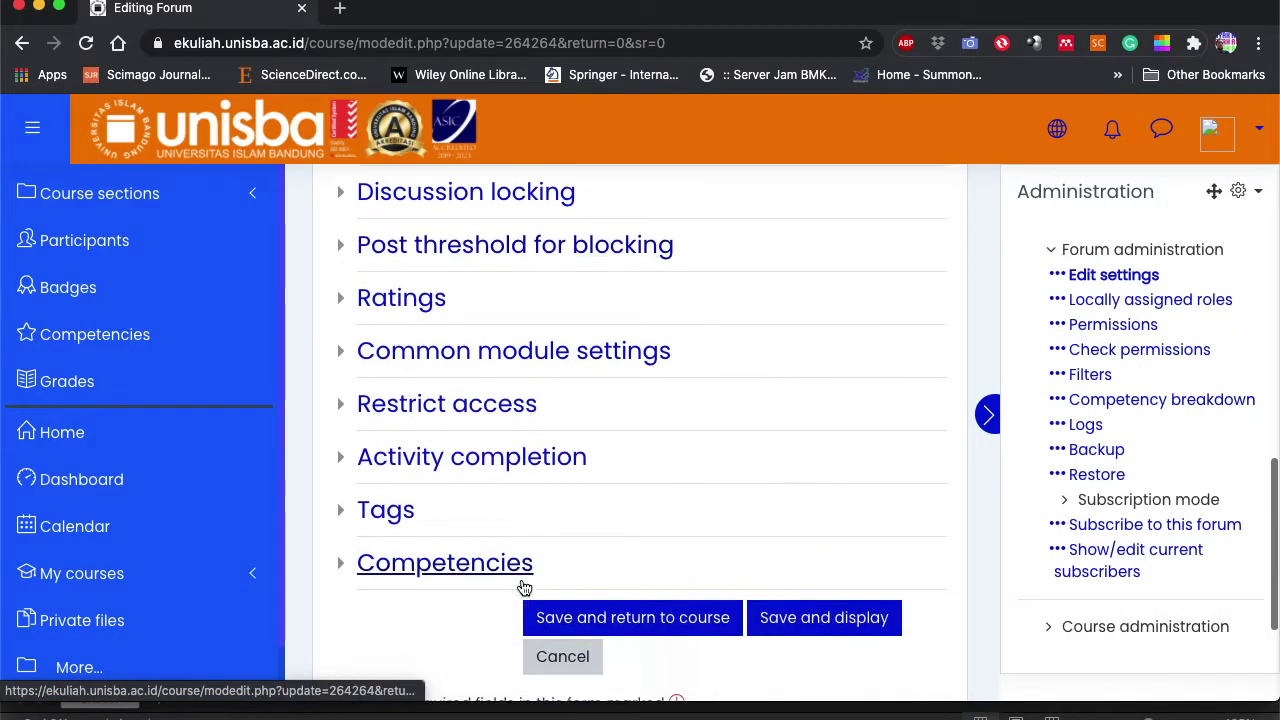
scroll(525, 588, "down", 2)
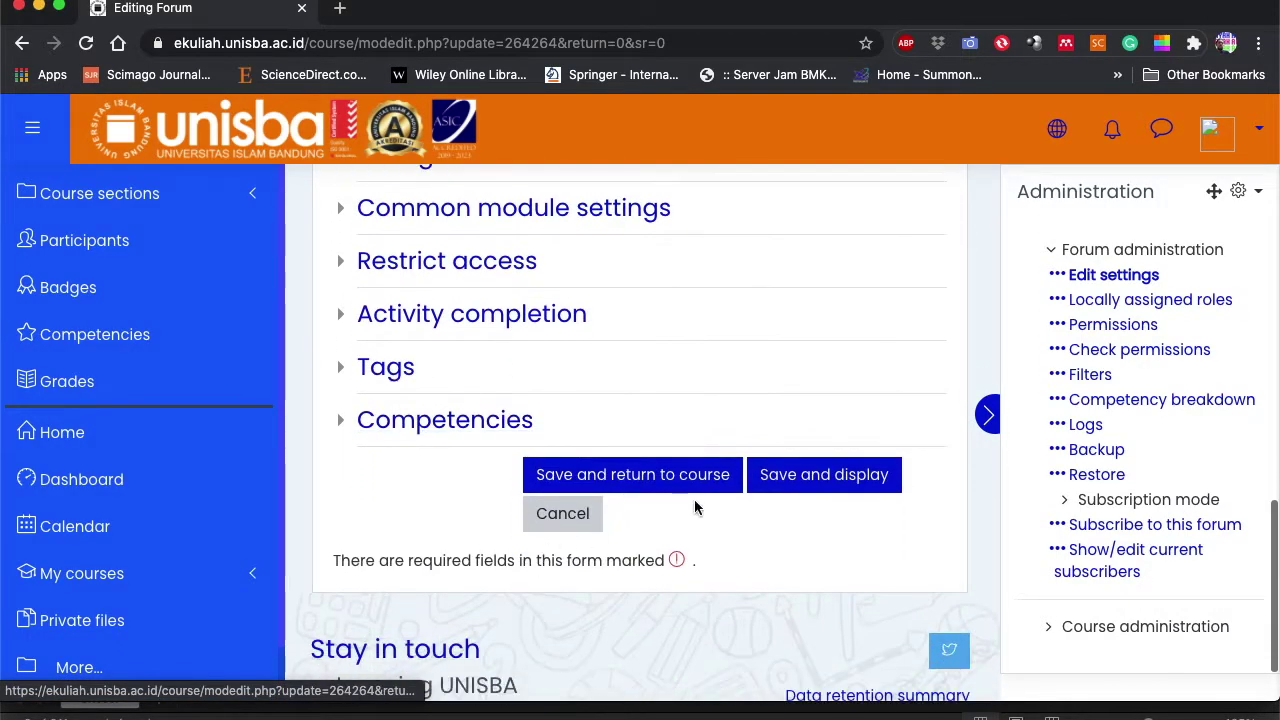
left_click(803, 476)
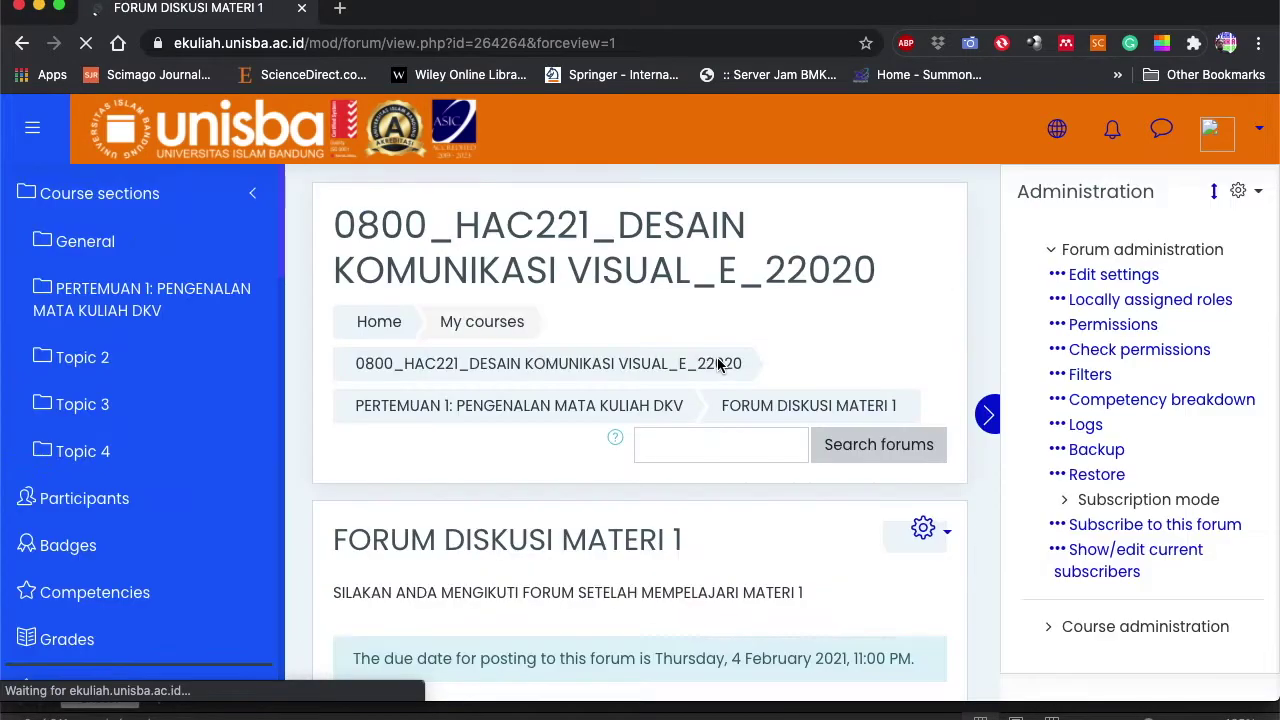
- Start a new discussion topic in the forum with the subject "MATERI 1: PENGENALAN MATA KULIAH"
scroll(690, 445, "down", 3)
scroll(651, 447, "down", 2)
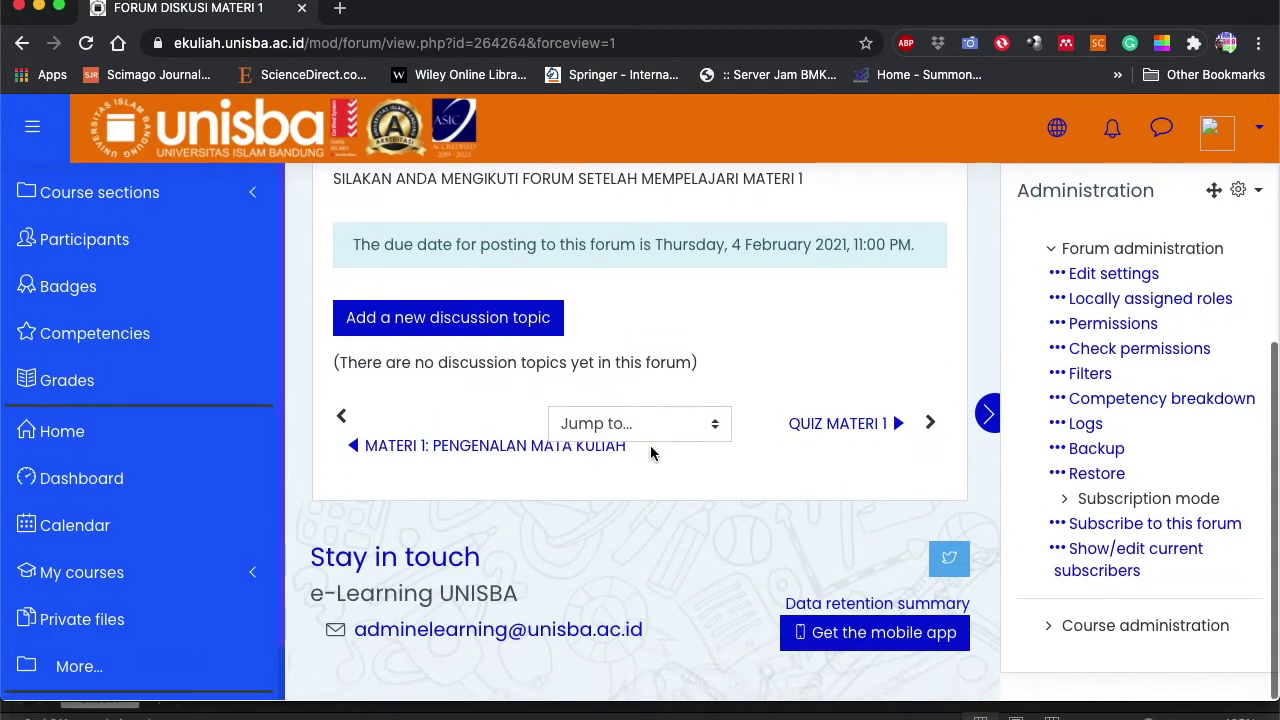
left_click(503, 329)
left_click(560, 373)
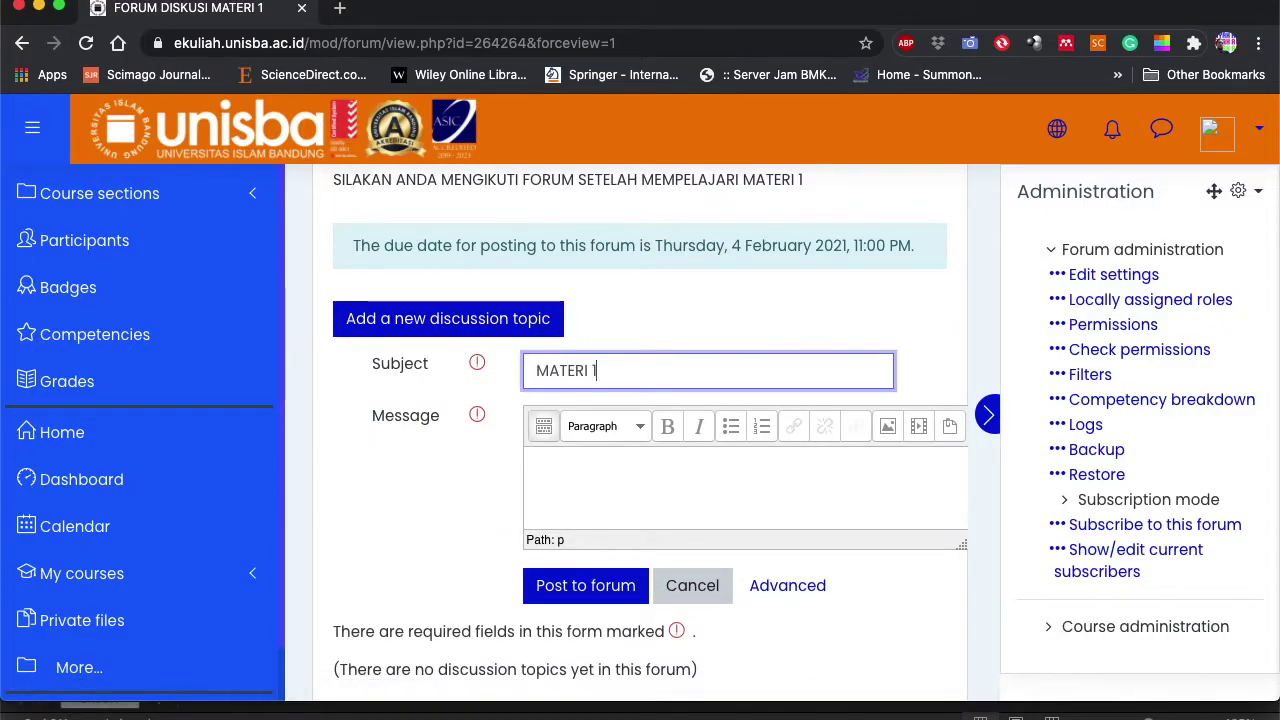
type("MATERI 1: PENGENALAN MATA KULIAH")
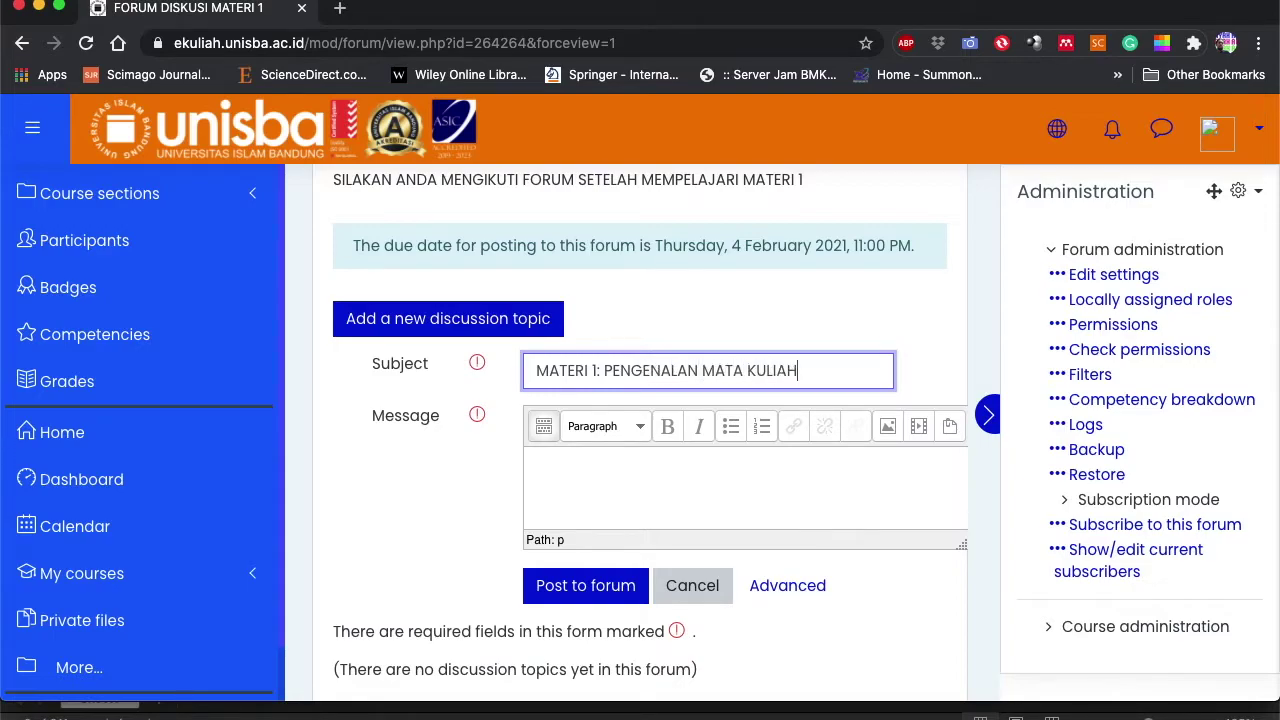
- Write "SILAKAN ANDA BERI KOMENTAR MENGENAI MATERI PENGENALAN MATA KULIAH MINGGU INI." as the message's first paragraph
left_click(555, 473)
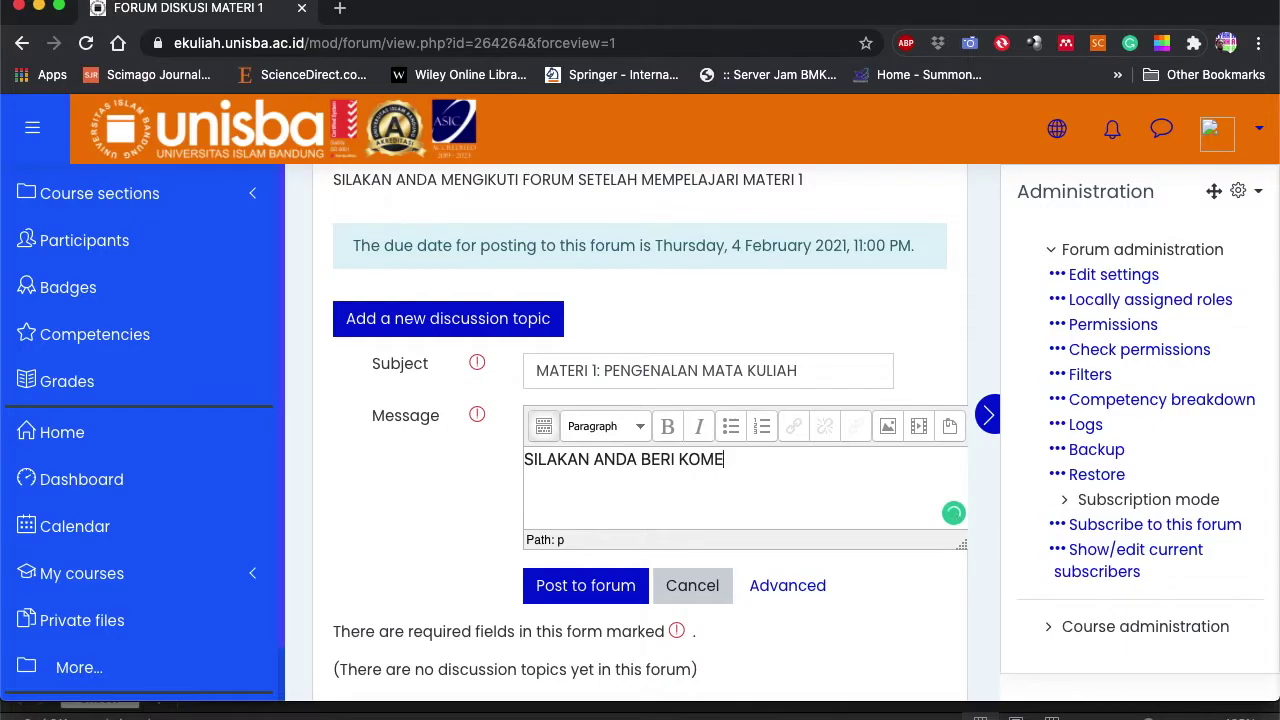
type("MENGE")
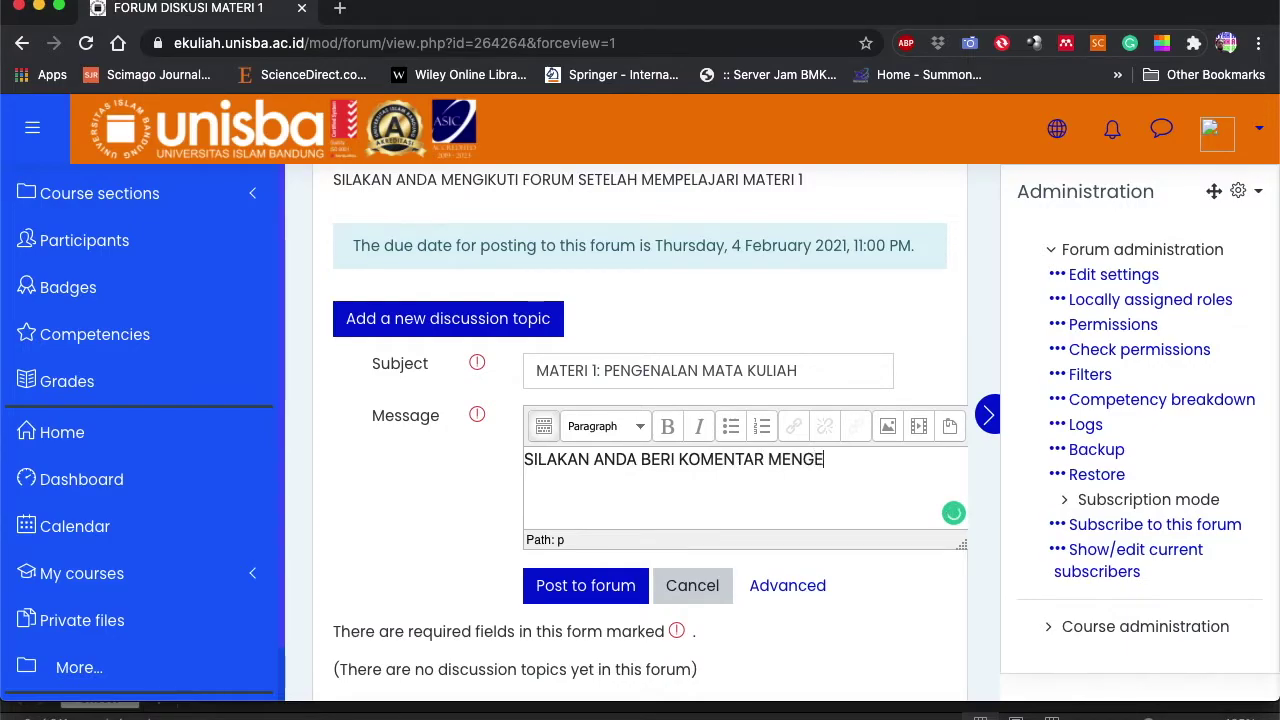
type("NAI MATERI PEN")
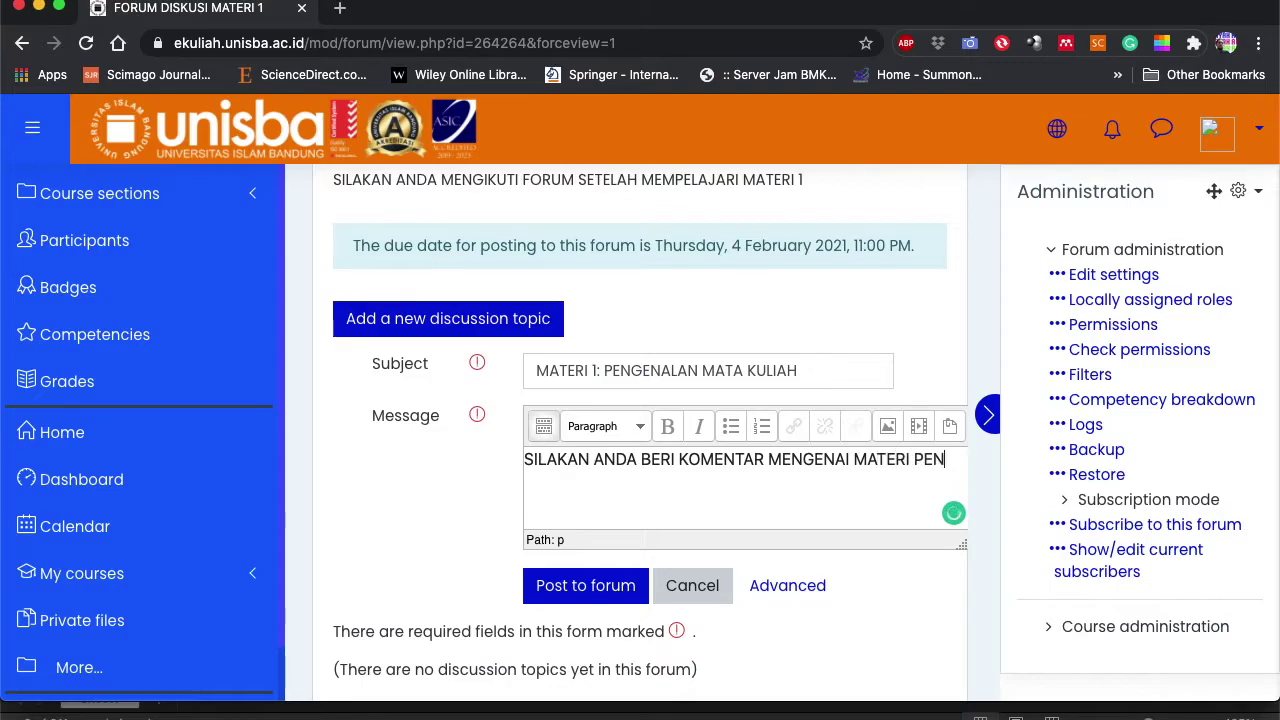
type("GENALAN MATA")
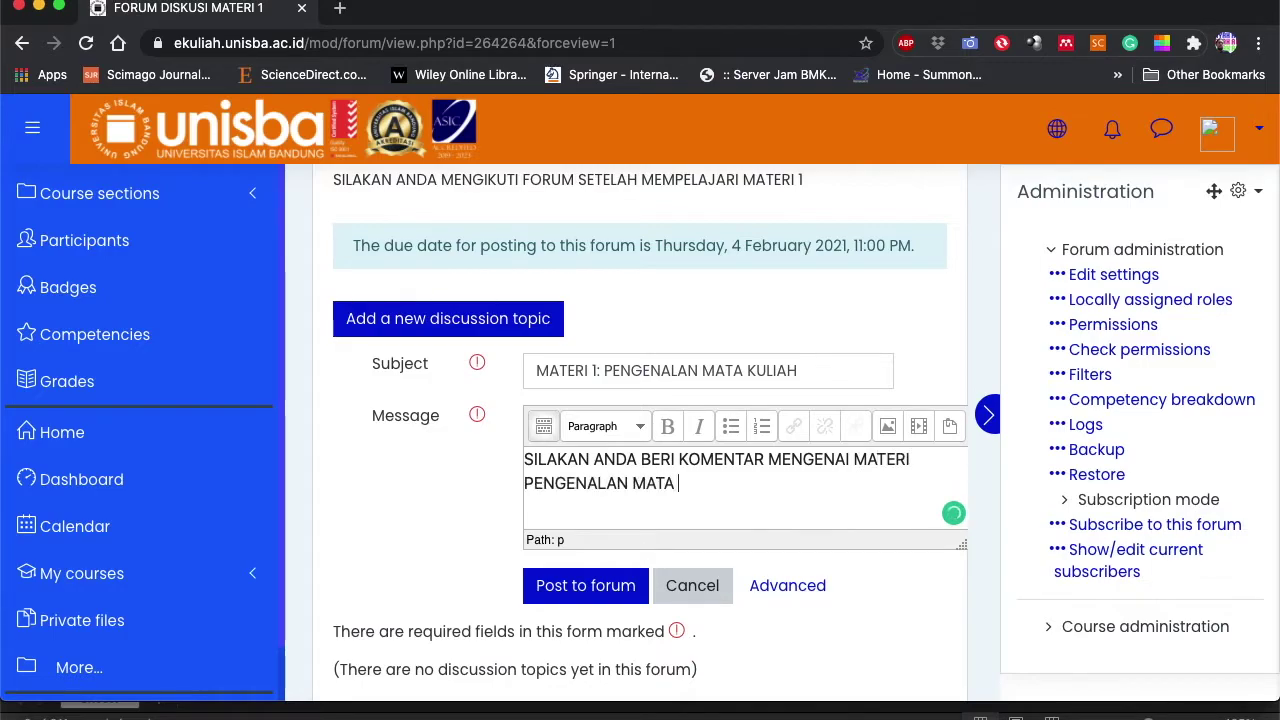
type(" KULIAH MIN")
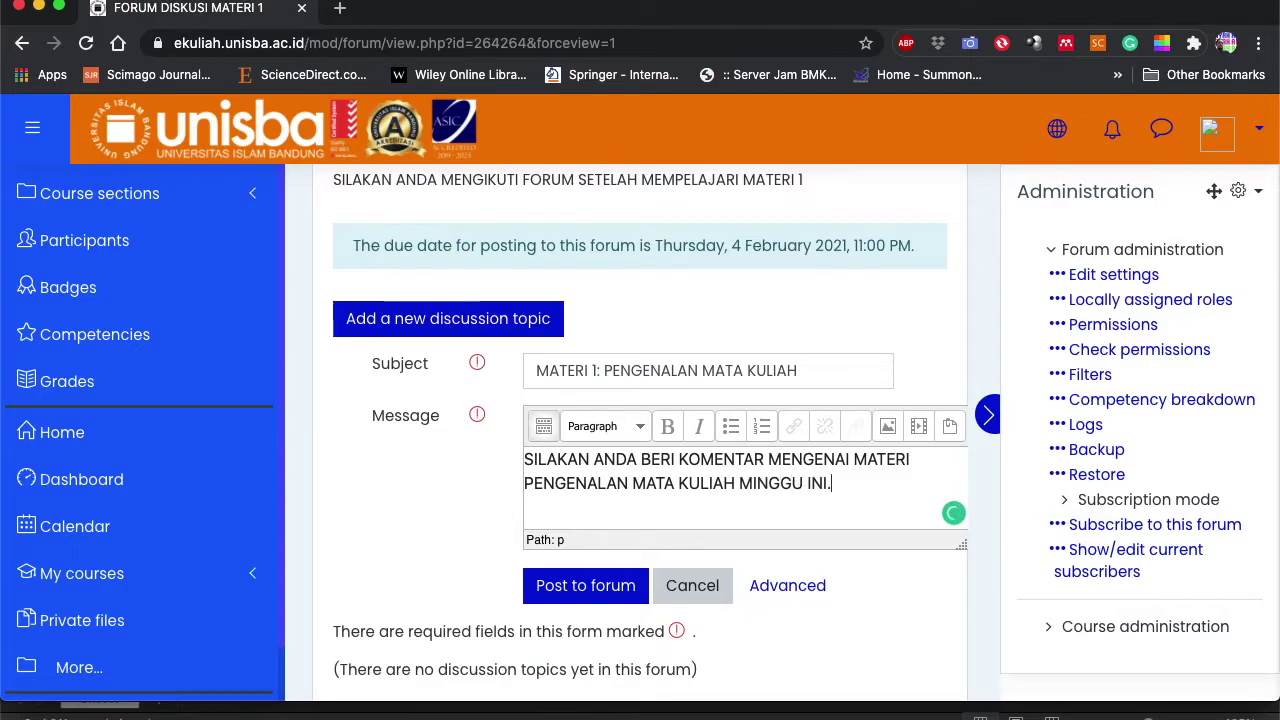
type("GGU INI.")
key("Return")
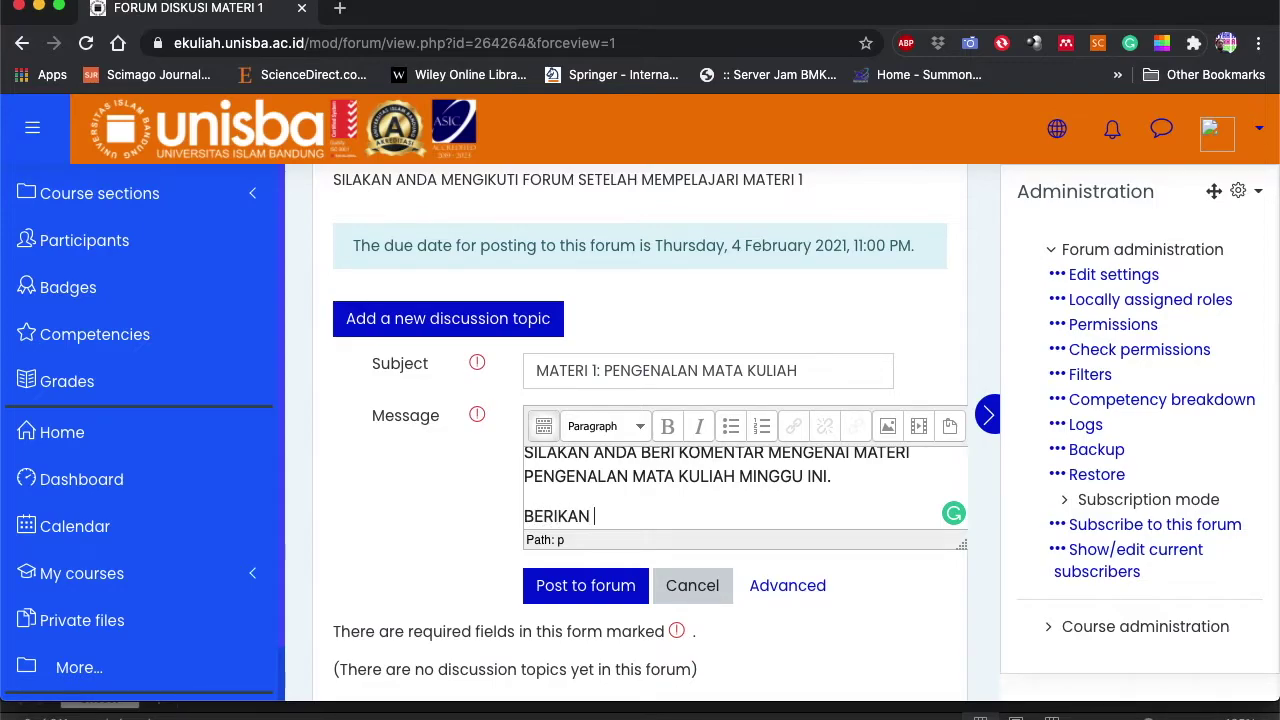
- Write "BERIKAN KOMENTAR DENGAN ME-REPLY TOPIK INI." as the message's second paragraph
type("BERIKAN KOMENTAR DE")
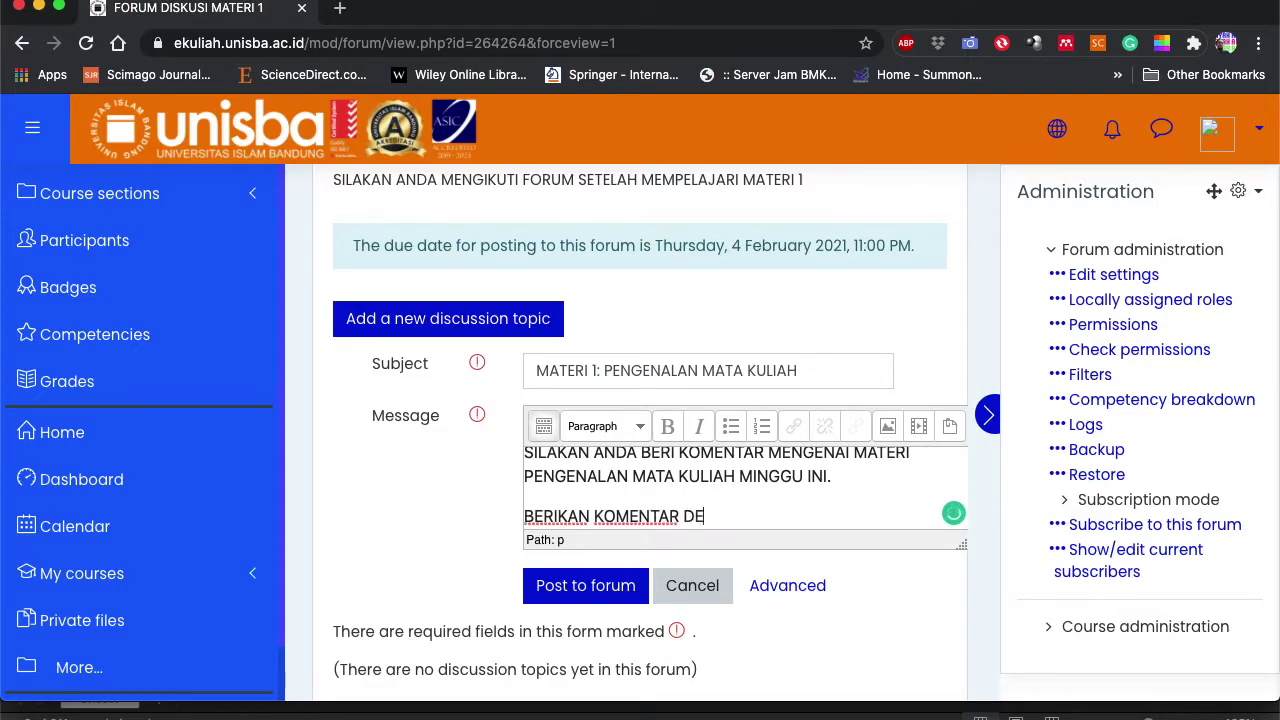
type("NGNN ")
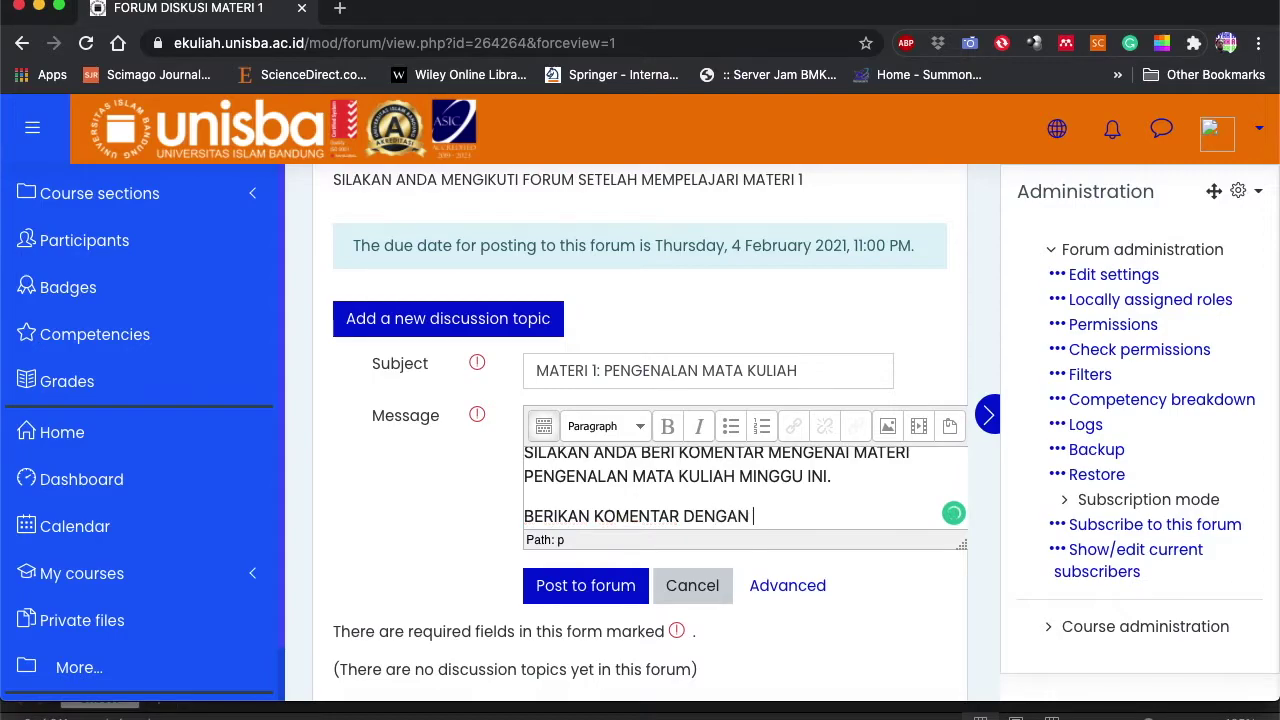
type("ME-REPLY")
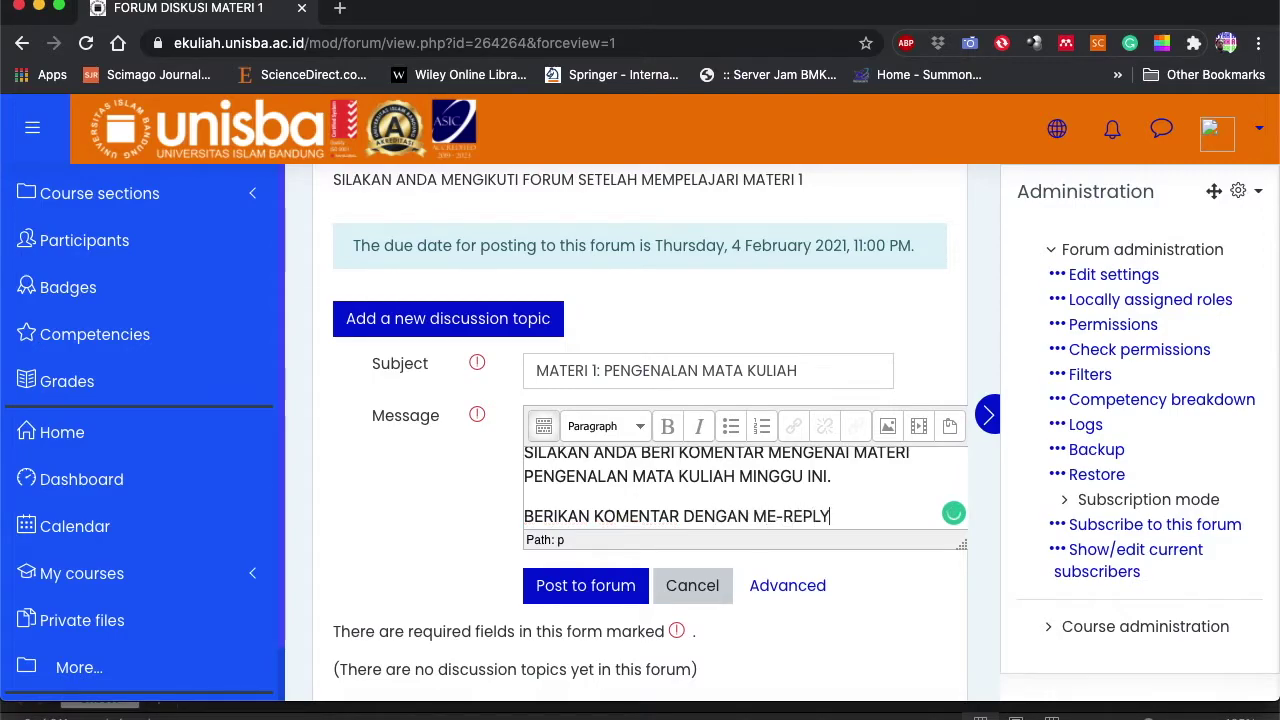
type(" TOPIK INI.")
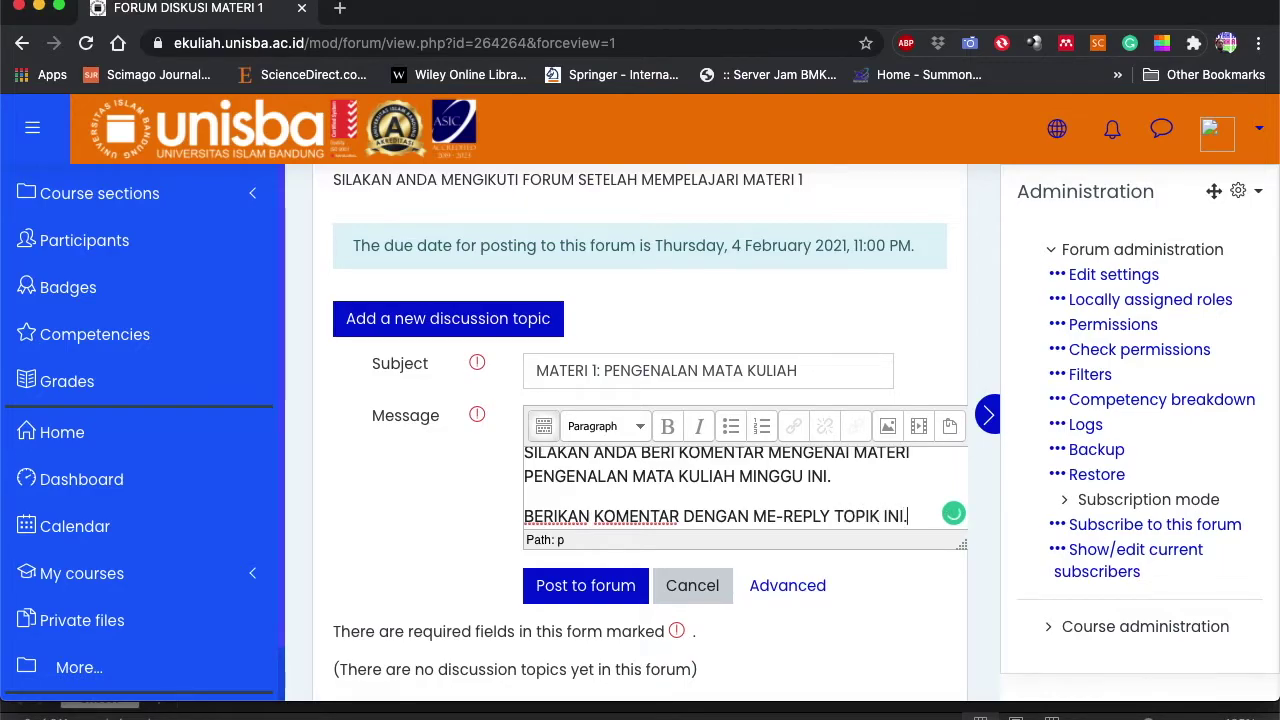
- Make the word ME-REPLY bold in the message and post the discussion topic to the forum
left_click_drag(755, 517, 830, 501)
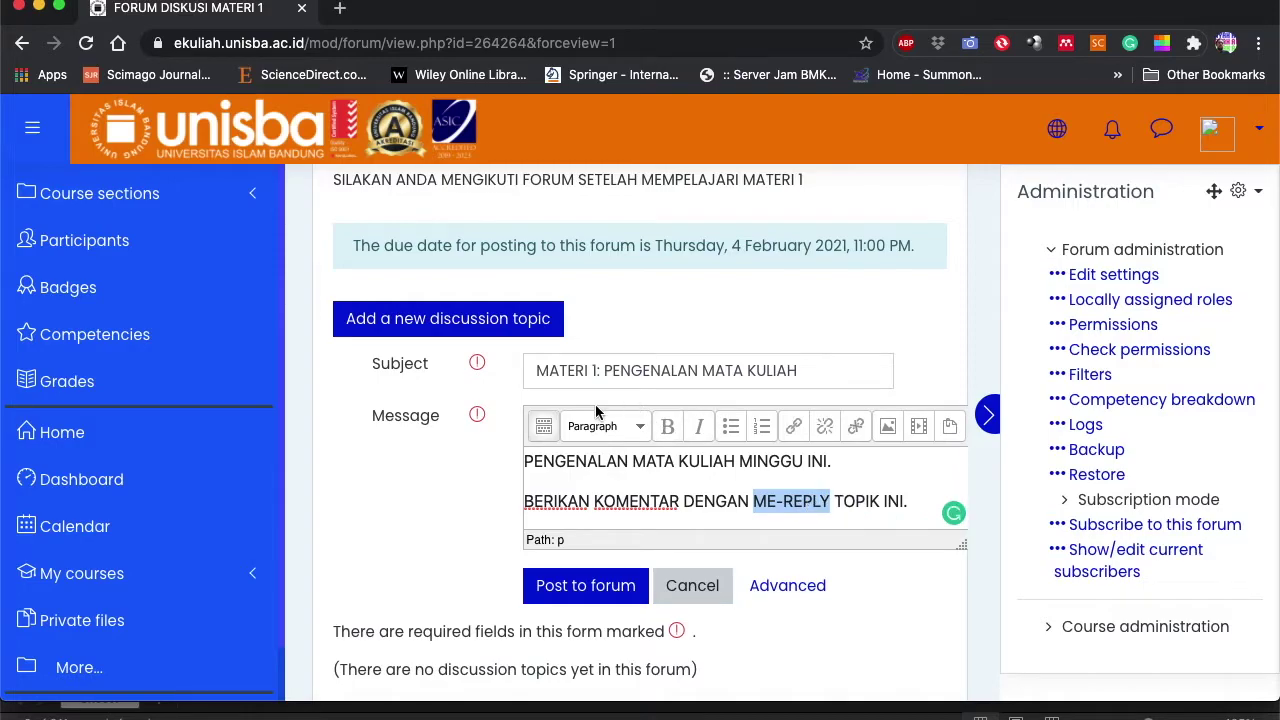
left_click(667, 426)
left_click(597, 598)
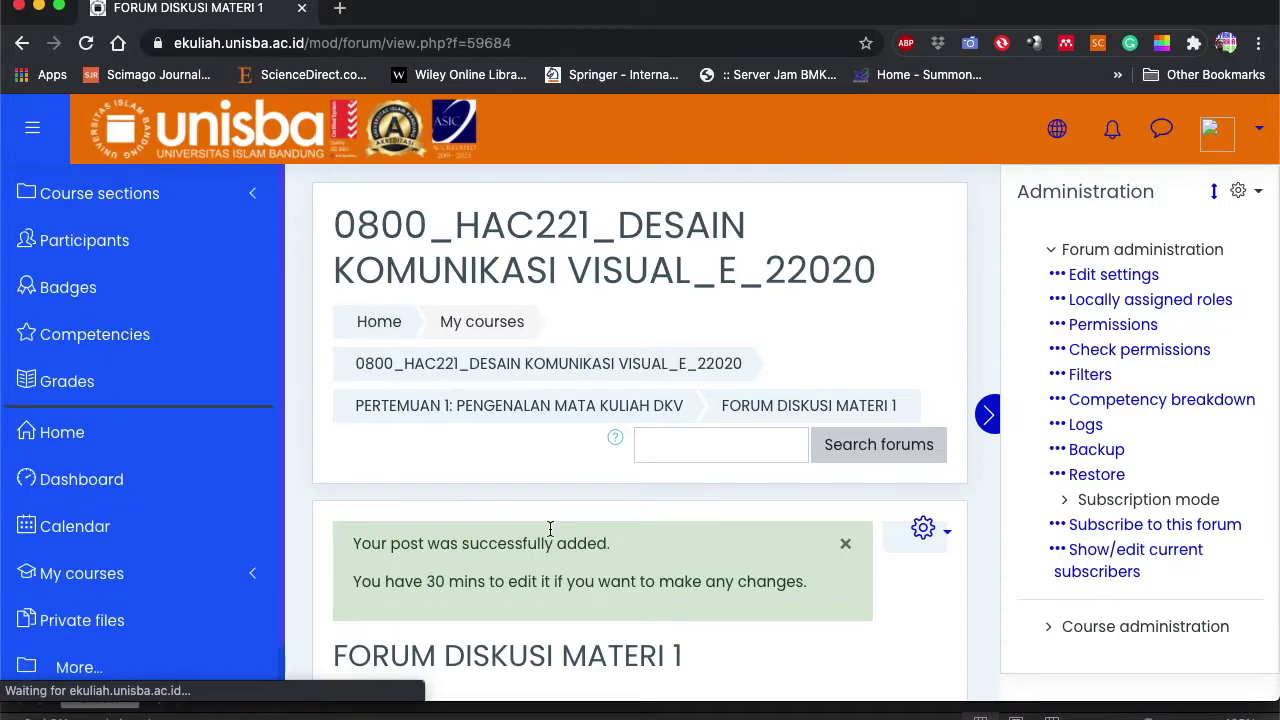
scroll(550, 528, "down", 5)
scroll(631, 532, "down", 7)
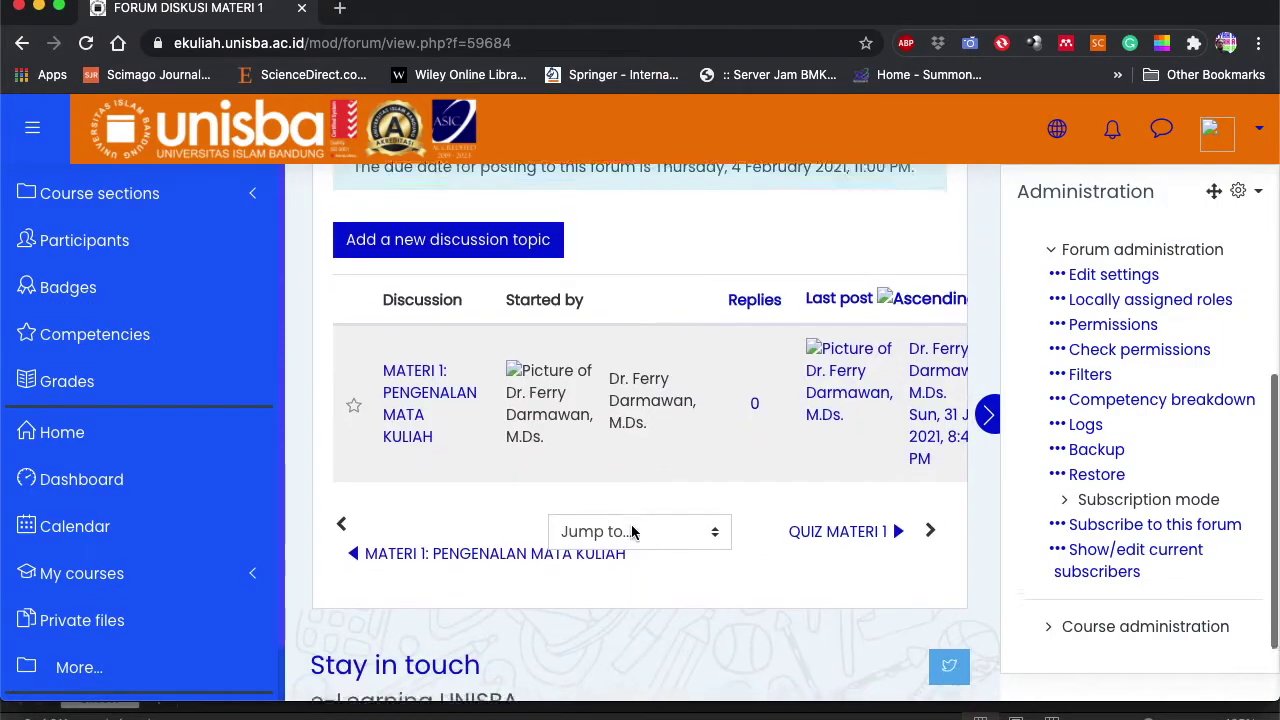
scroll(792, 372, "right", 5)
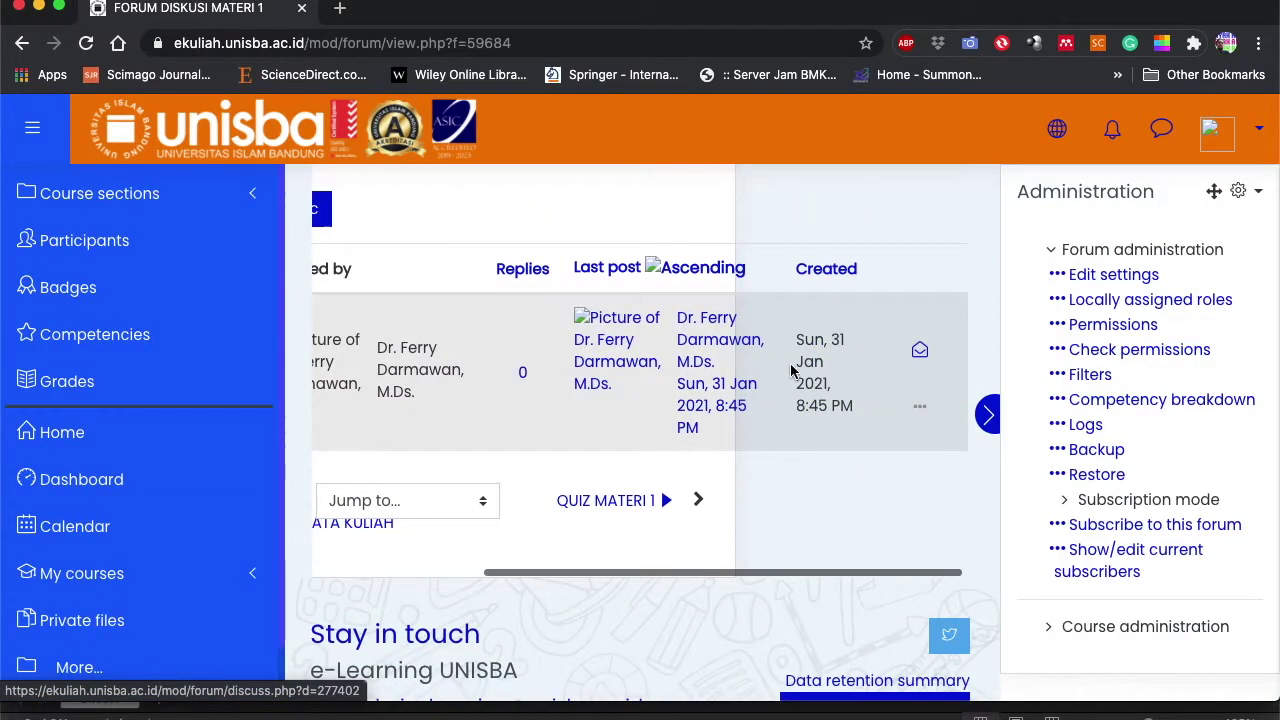
scroll(786, 370, "left", 4)
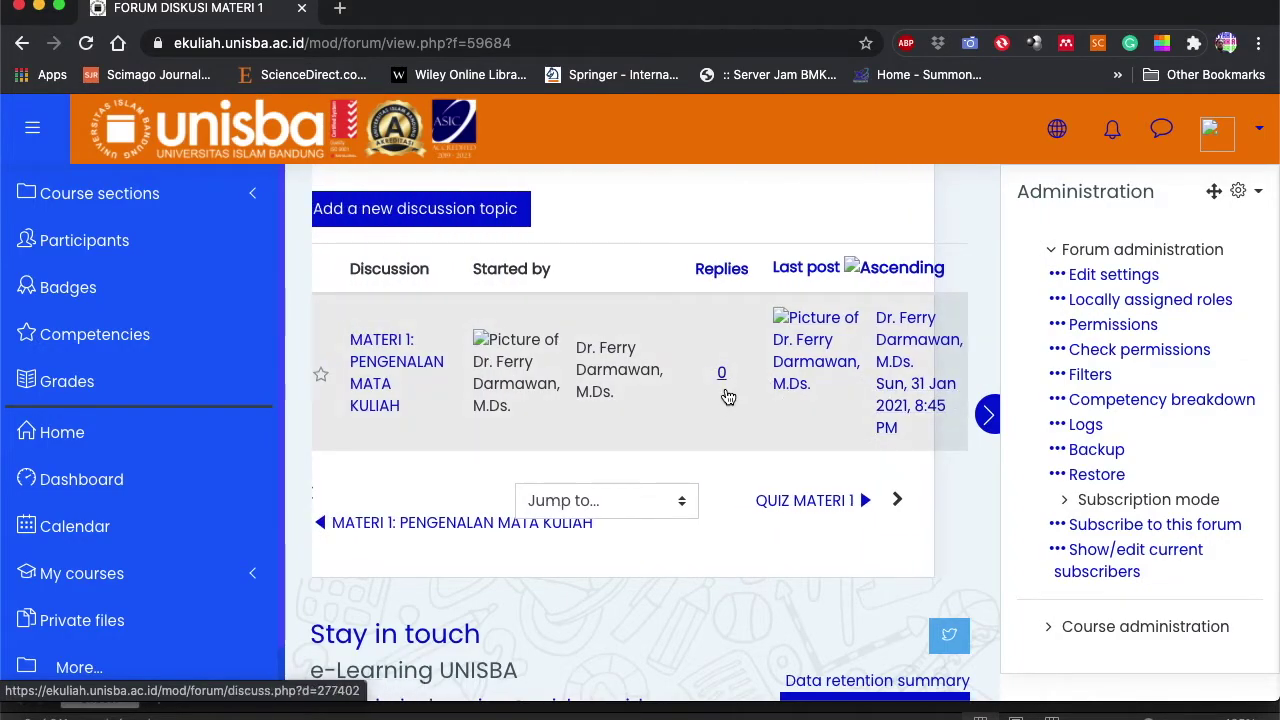
scroll(775, 447, "up", 3)
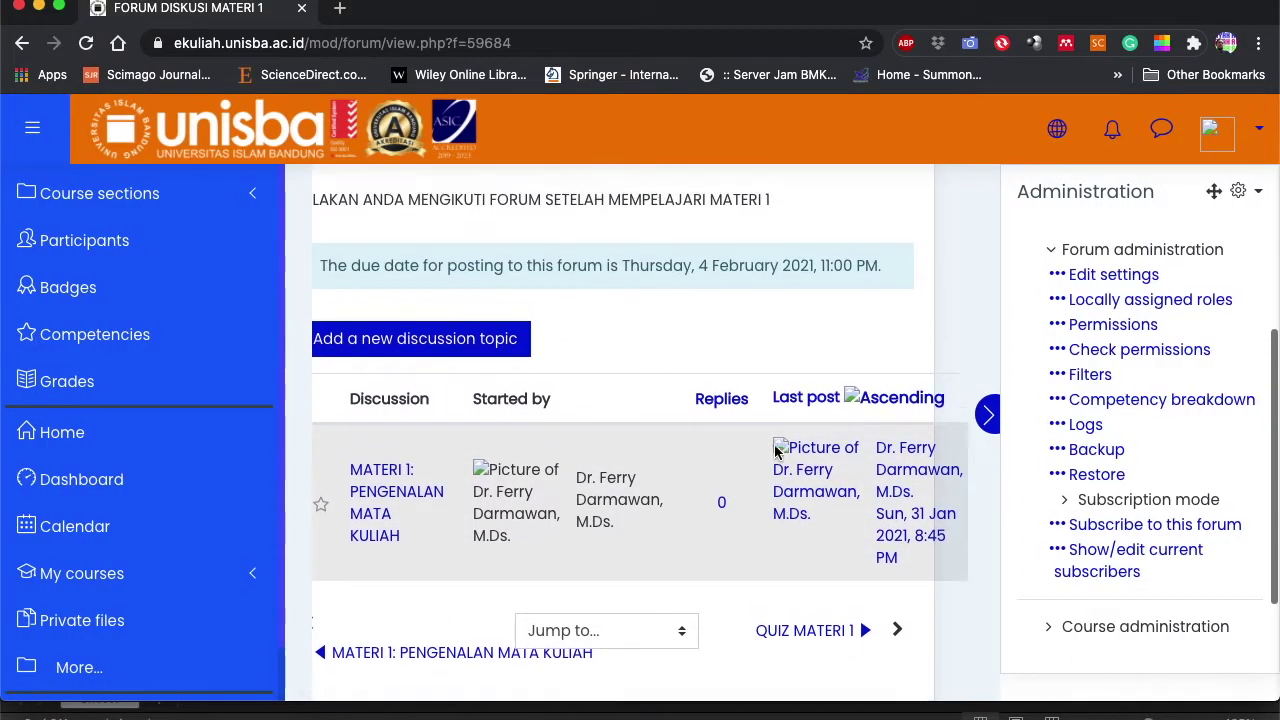
- Return to the PERTEMUAN 1: PENGENALAN MATA KULIAH DKV section and open the settings of QUIZ MATERI 1
left_click(176, 194)
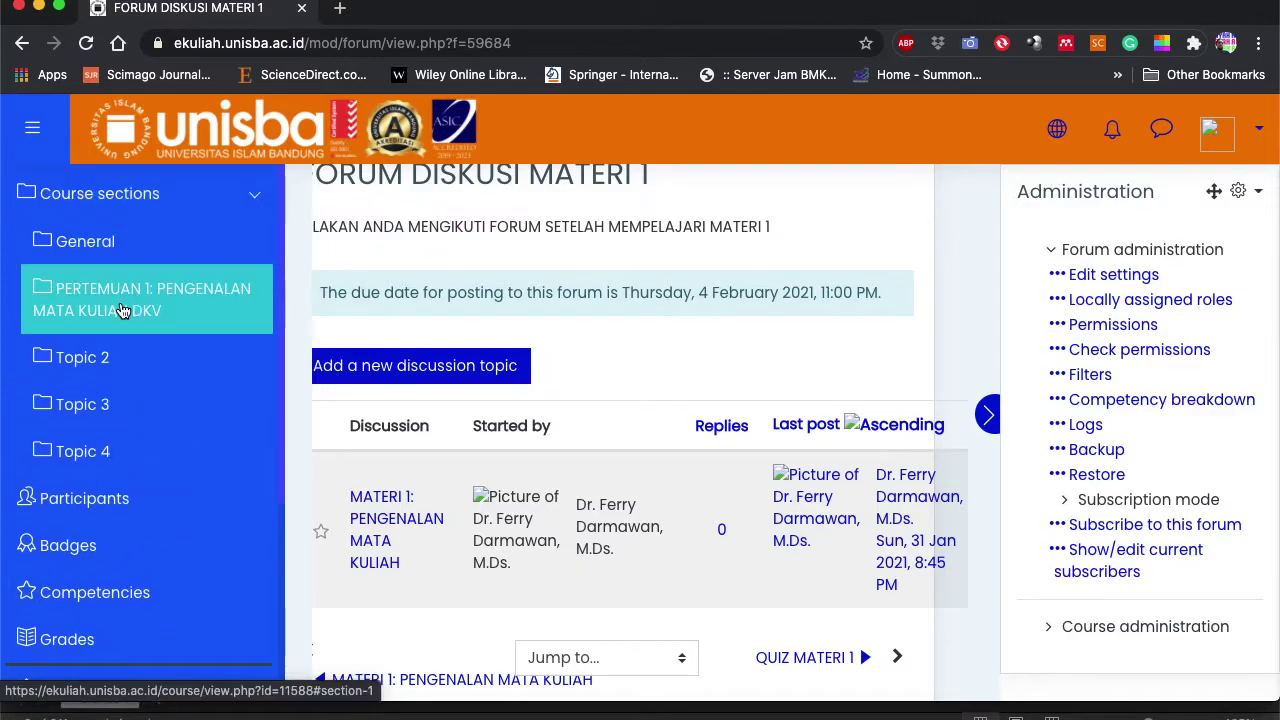
left_click(120, 310)
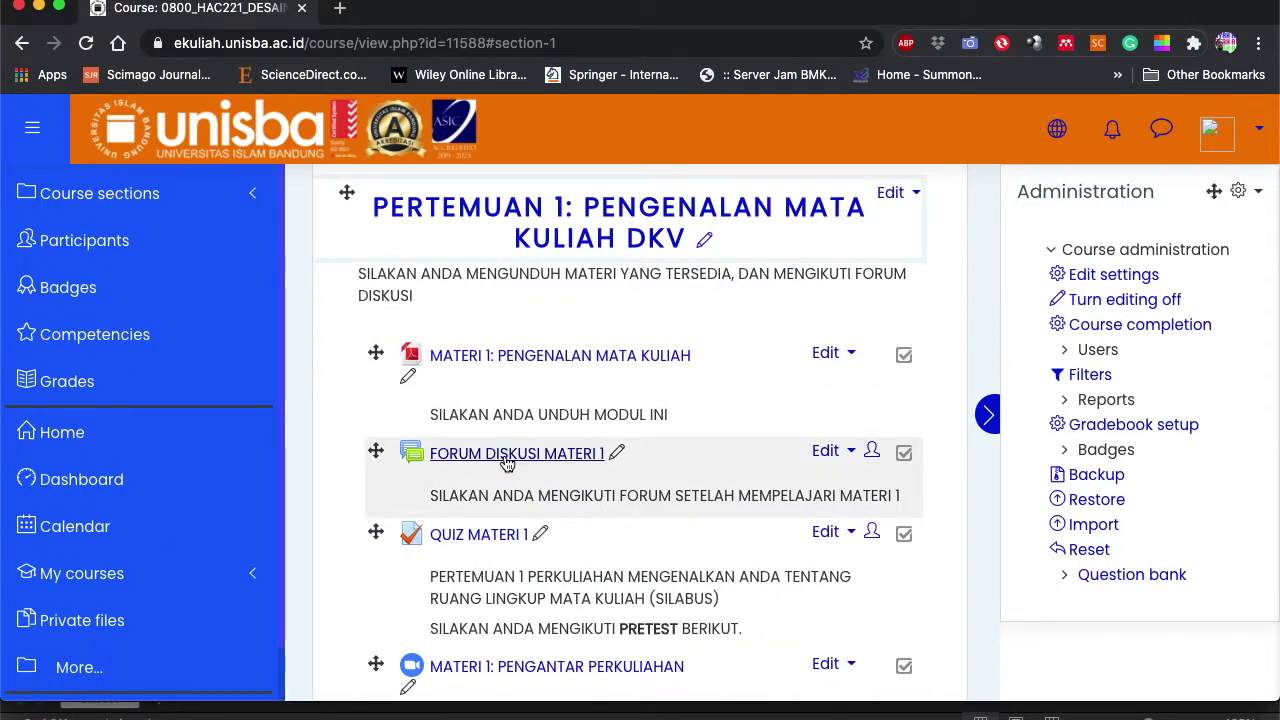
scroll(568, 455, "down", 2)
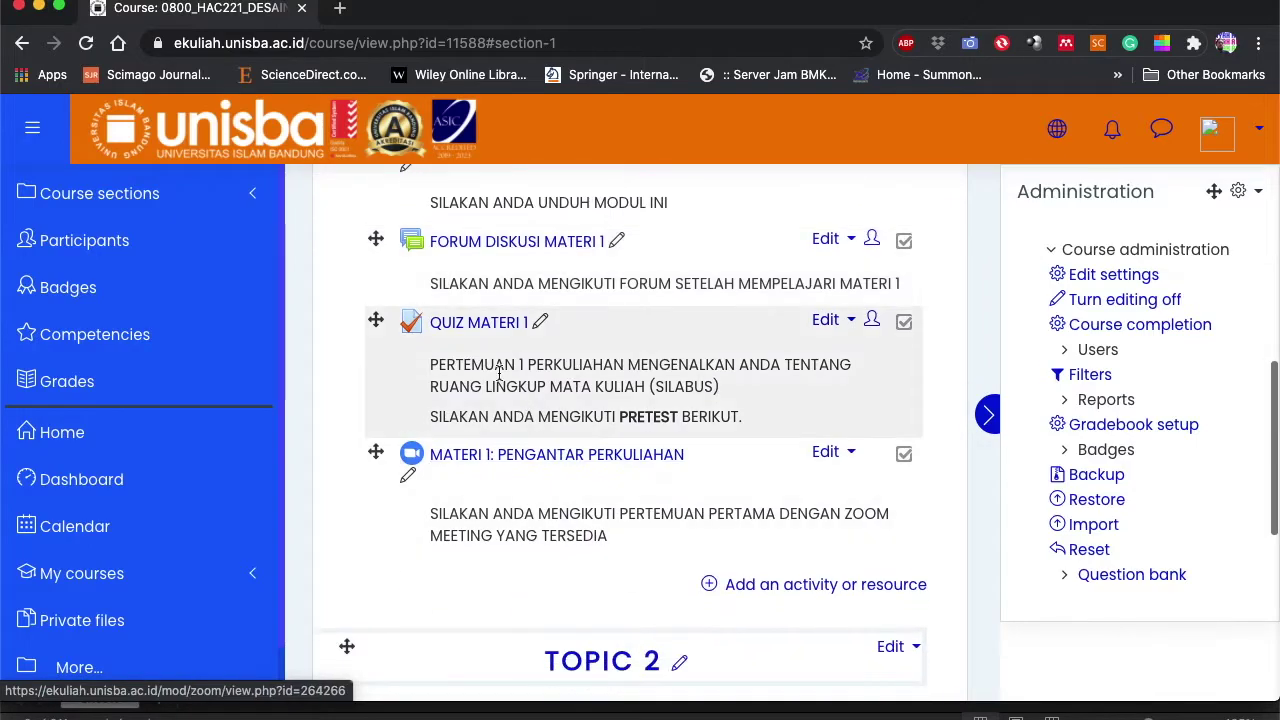
left_click(828, 325)
left_click(790, 354)
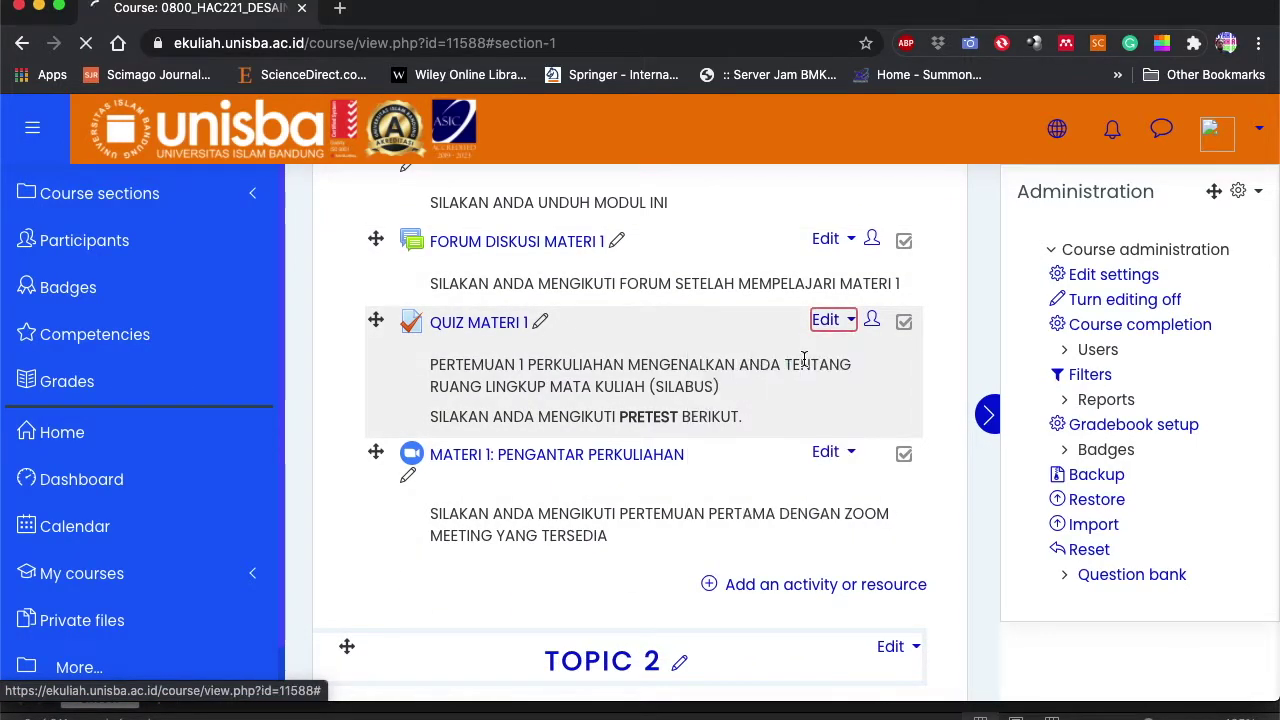
- Set the quiz to open on 2 February 2021 at 13:00 and to close on 4 February 2021
scroll(654, 385, "down", 3)
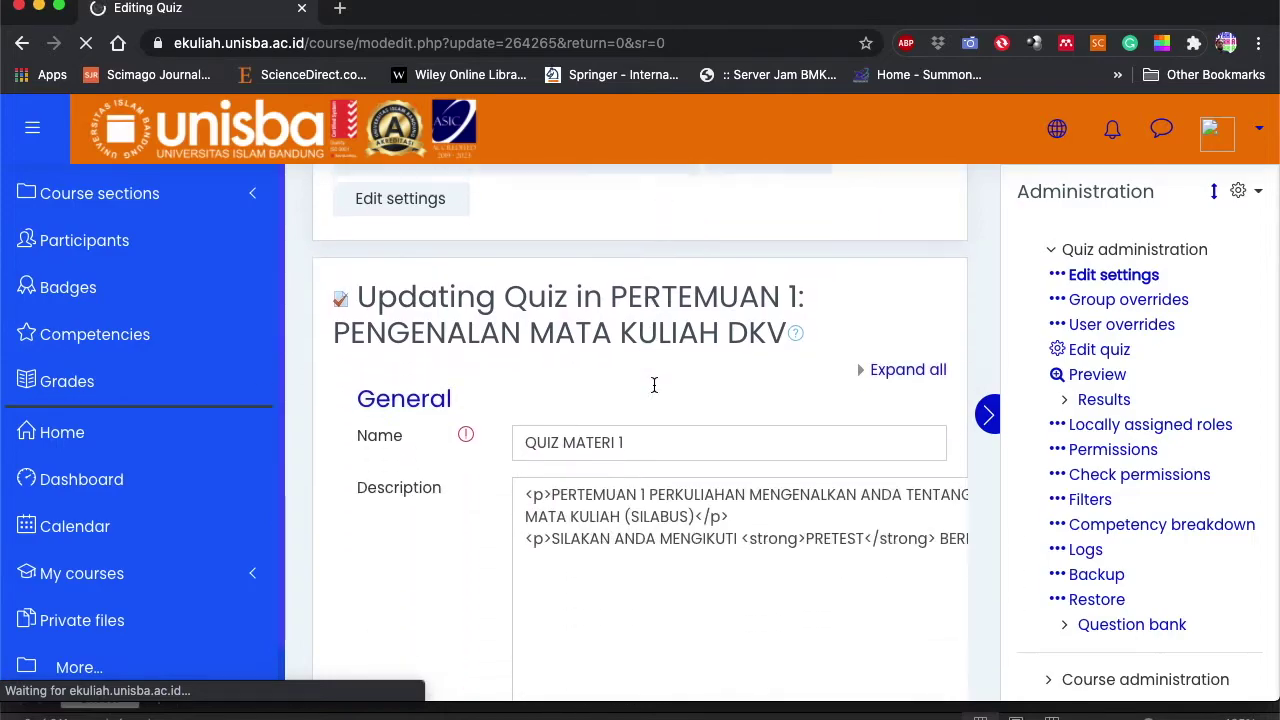
scroll(654, 390, "down", 3)
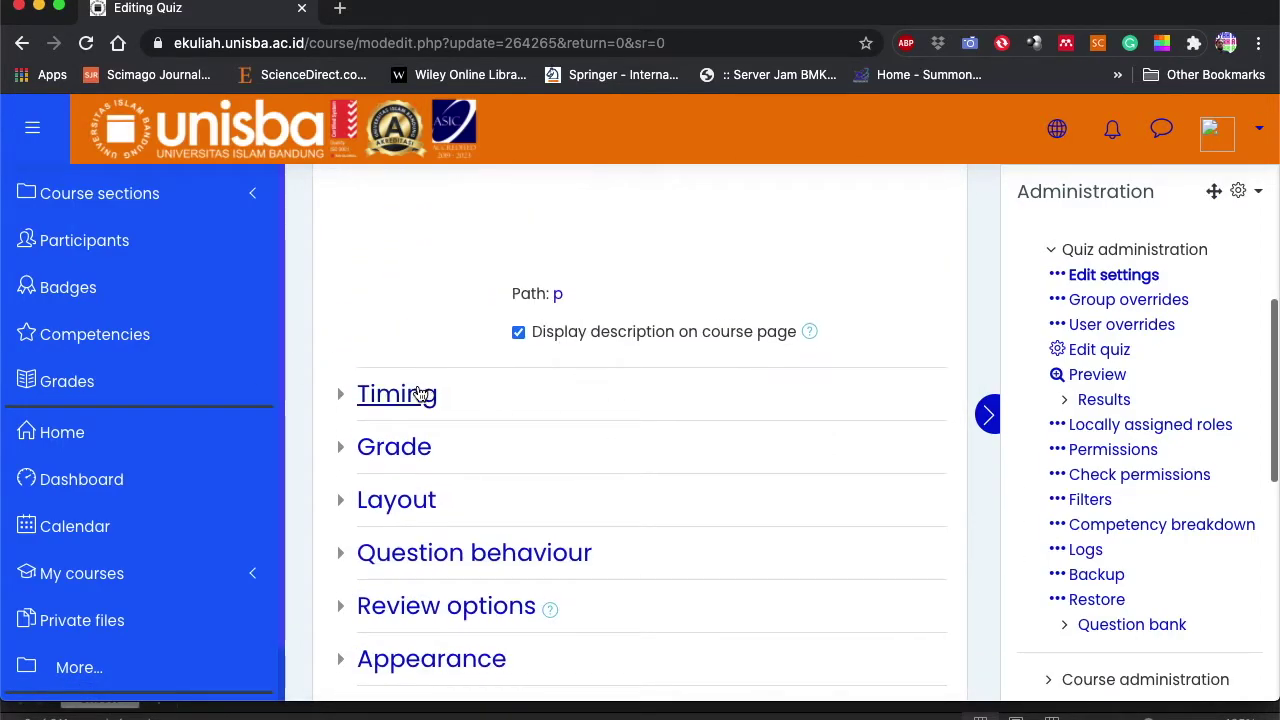
left_click(410, 412)
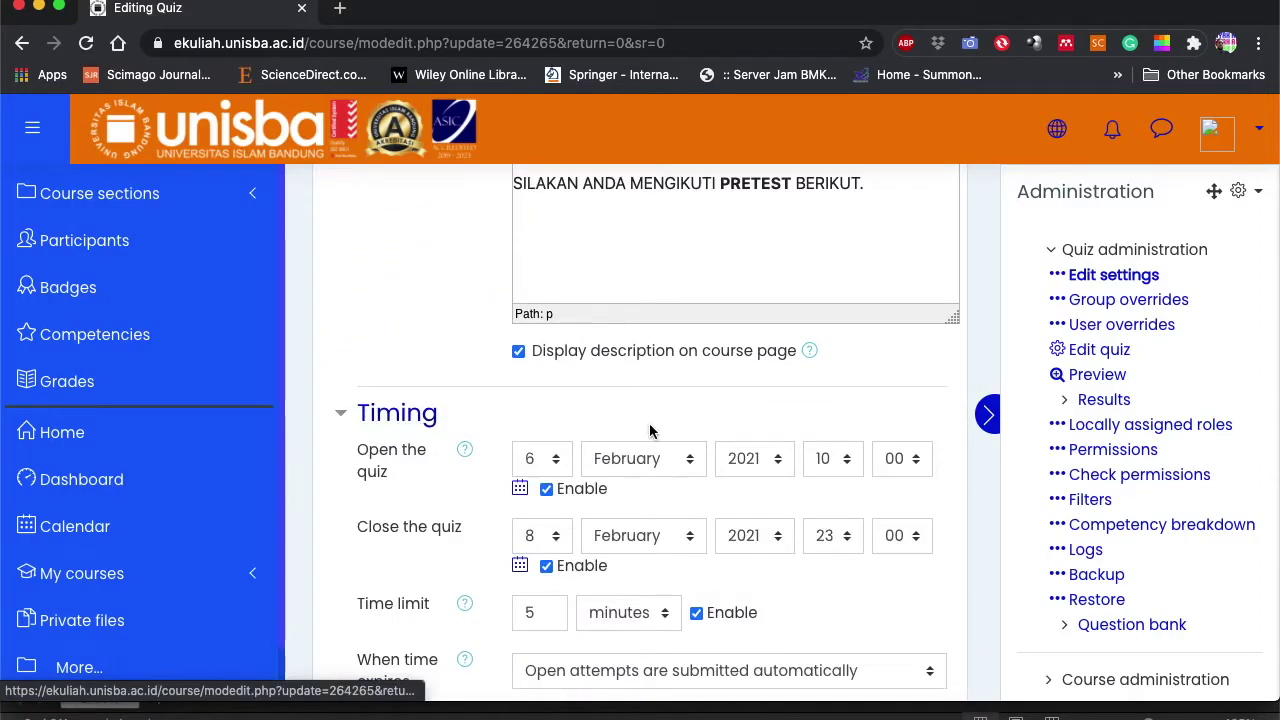
left_click(520, 489)
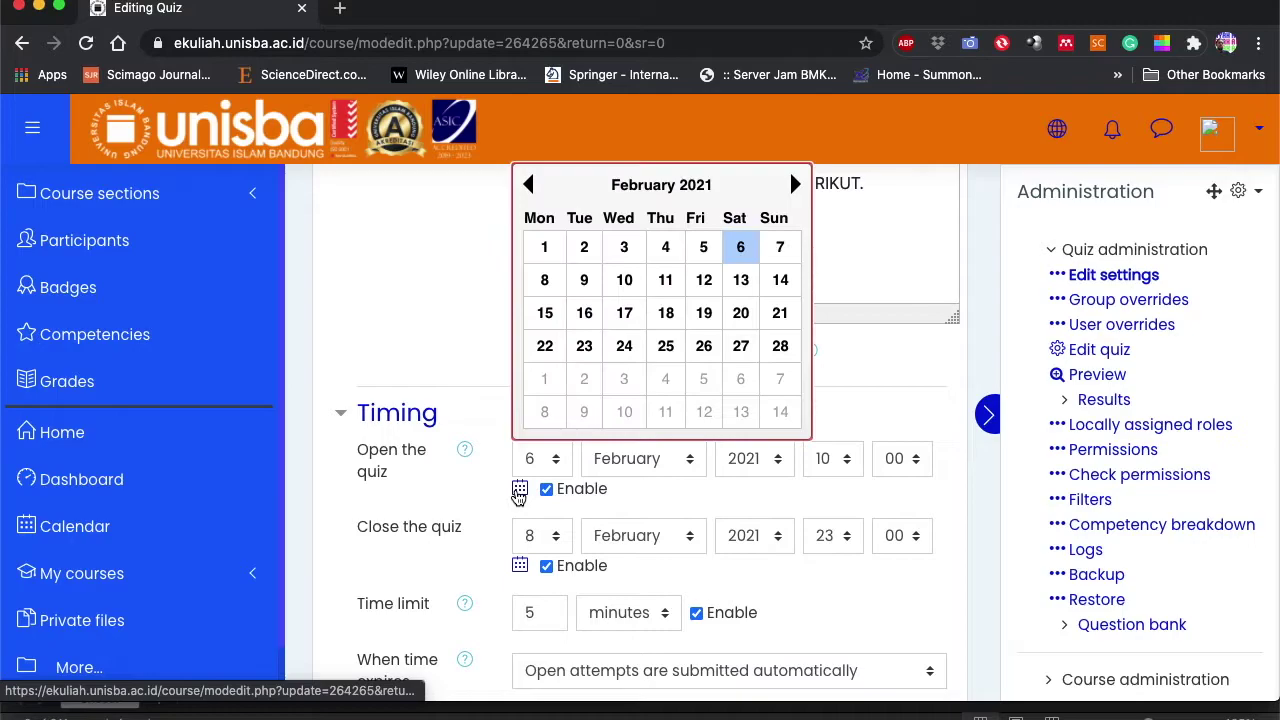
left_click(581, 247)
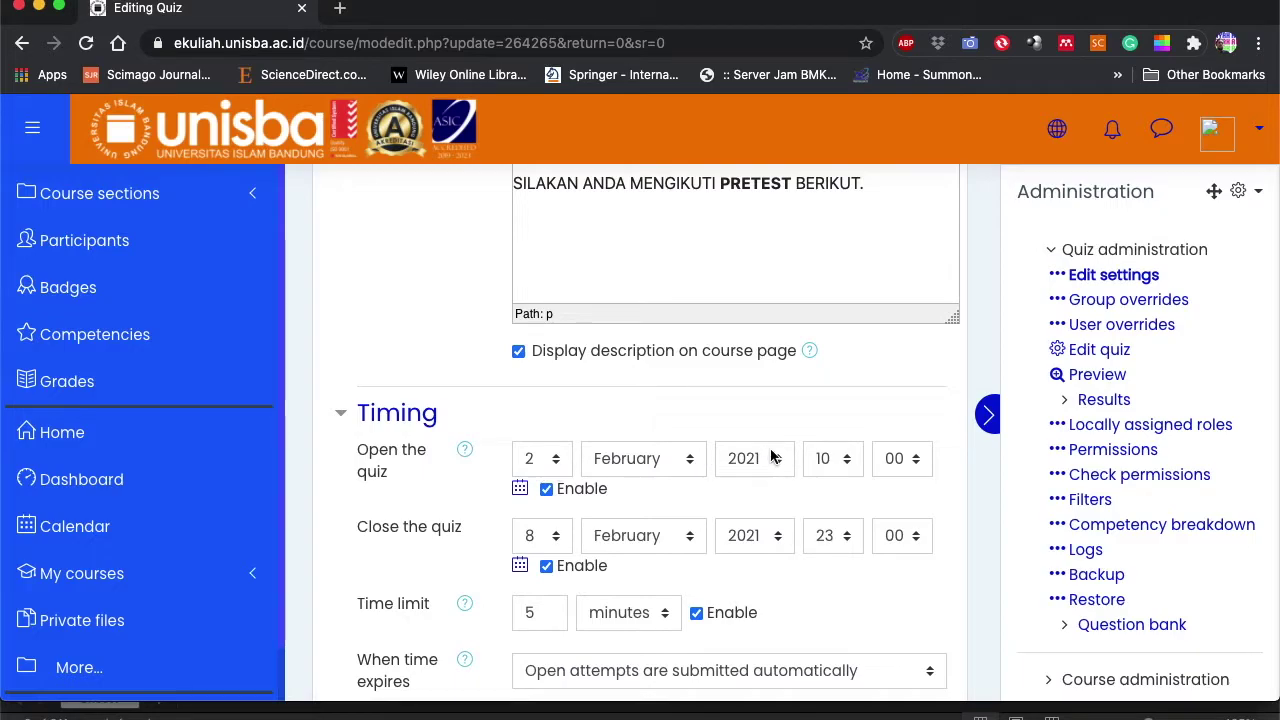
left_click(838, 460)
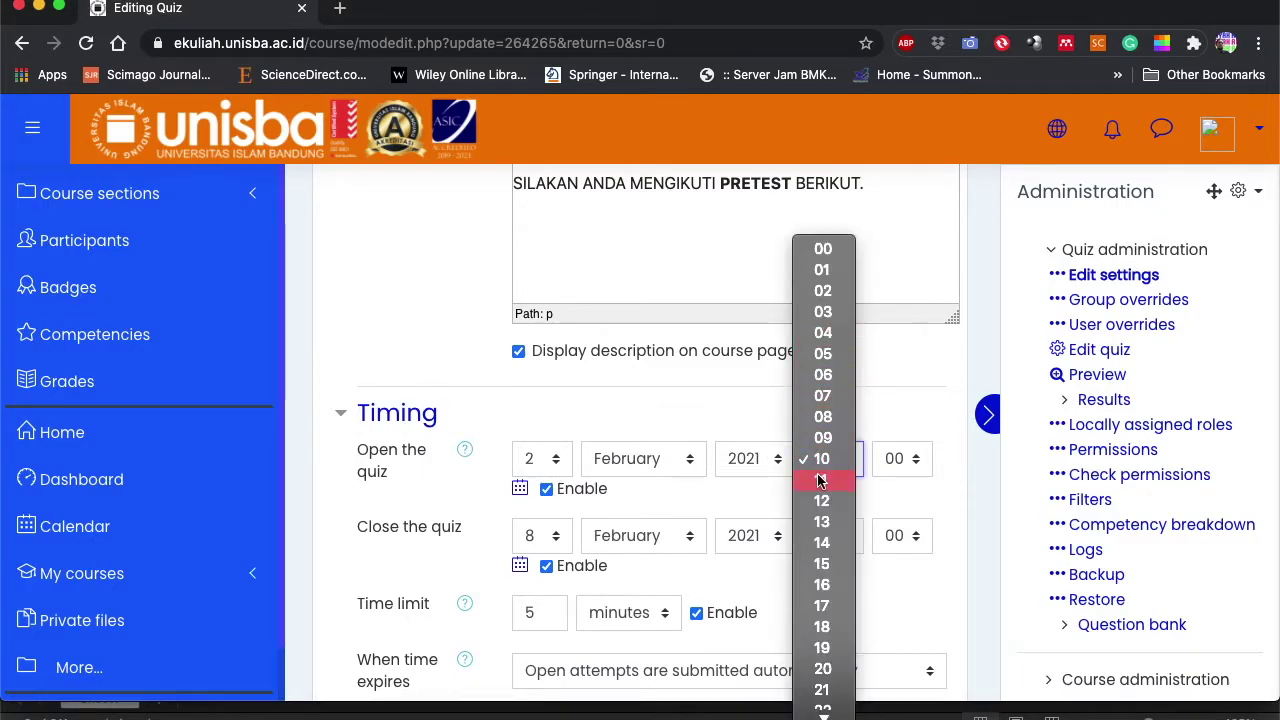
left_click(821, 523)
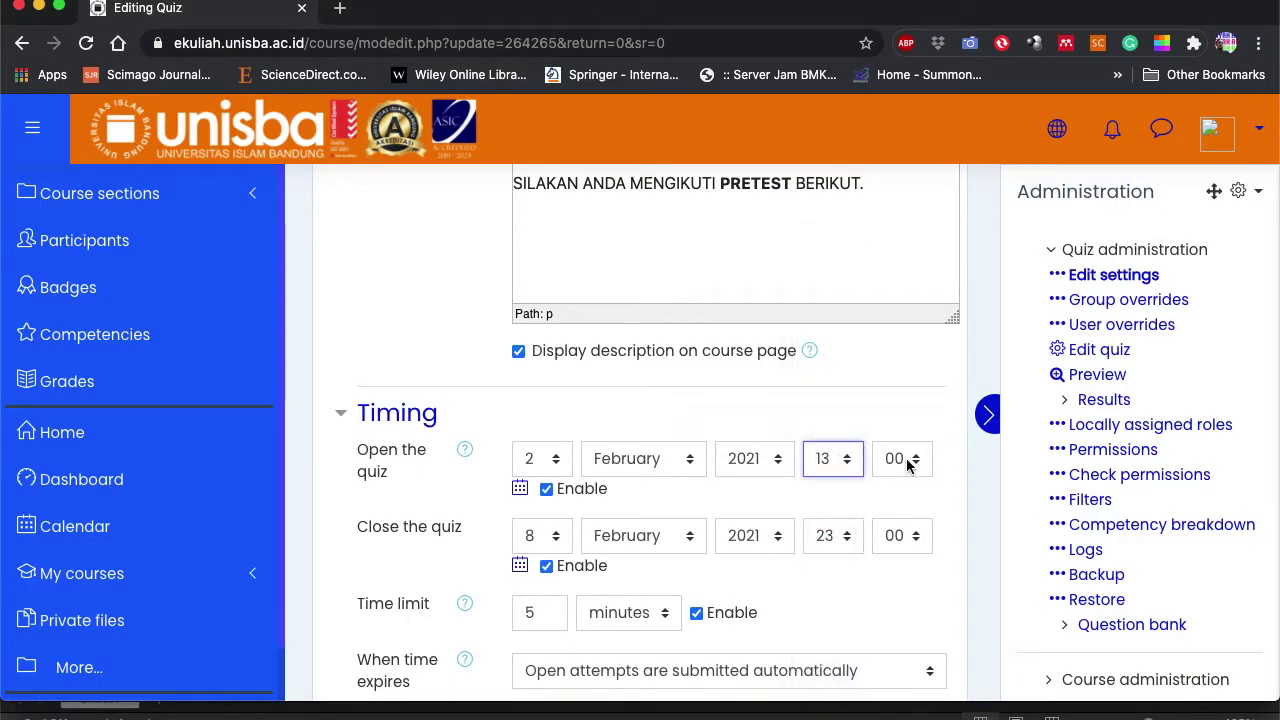
left_click(520, 566)
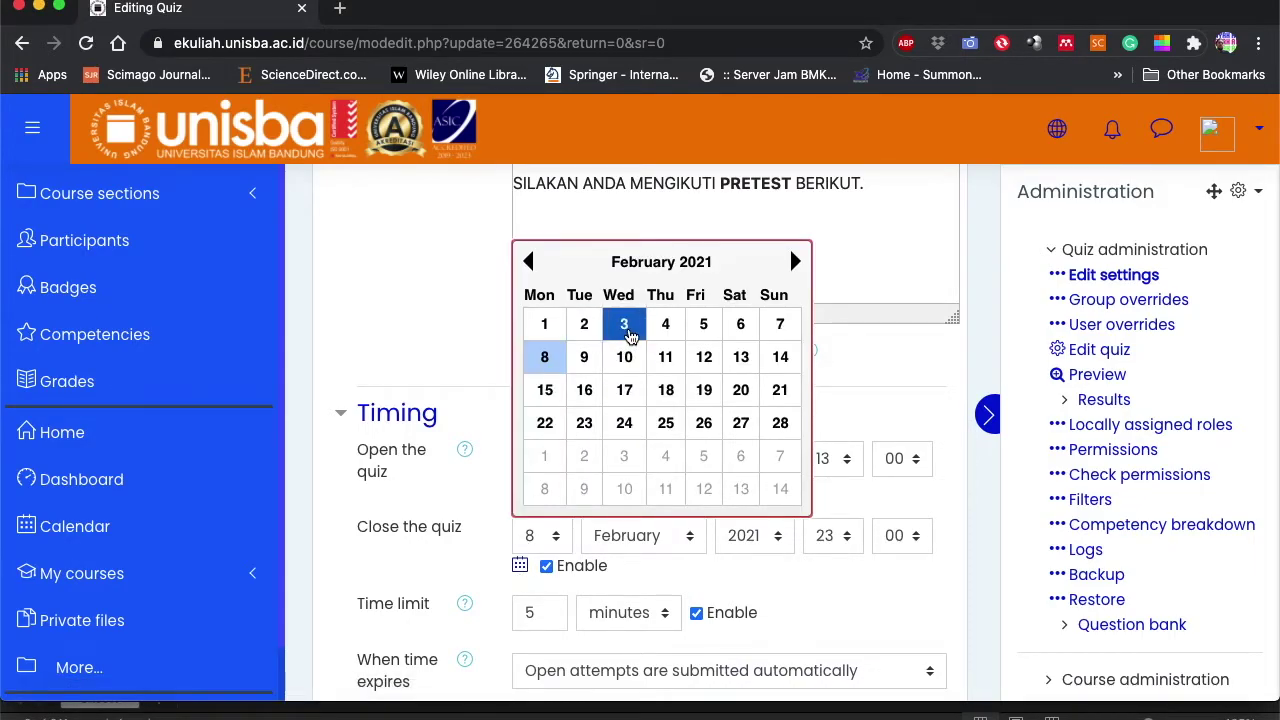
left_click(666, 330)
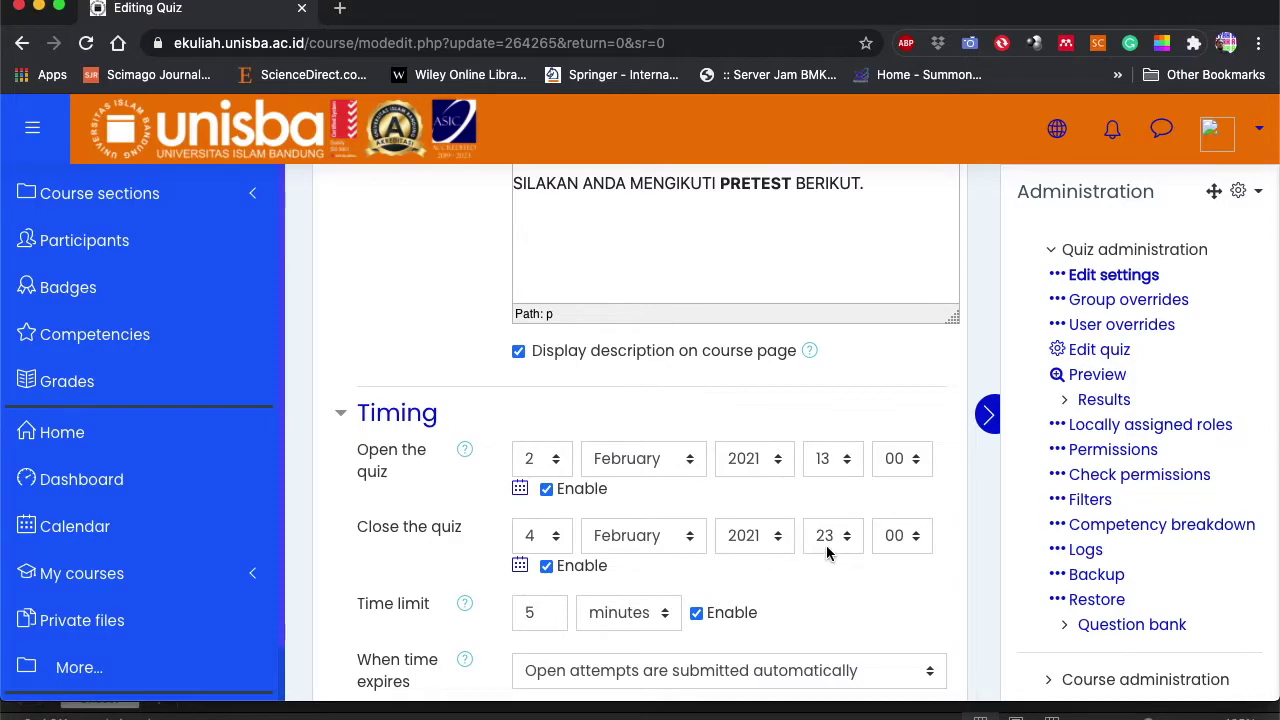
- Check the quiz's grade, full layout and review options, and save the quiz, returning to the course
scroll(765, 584, "down", 5)
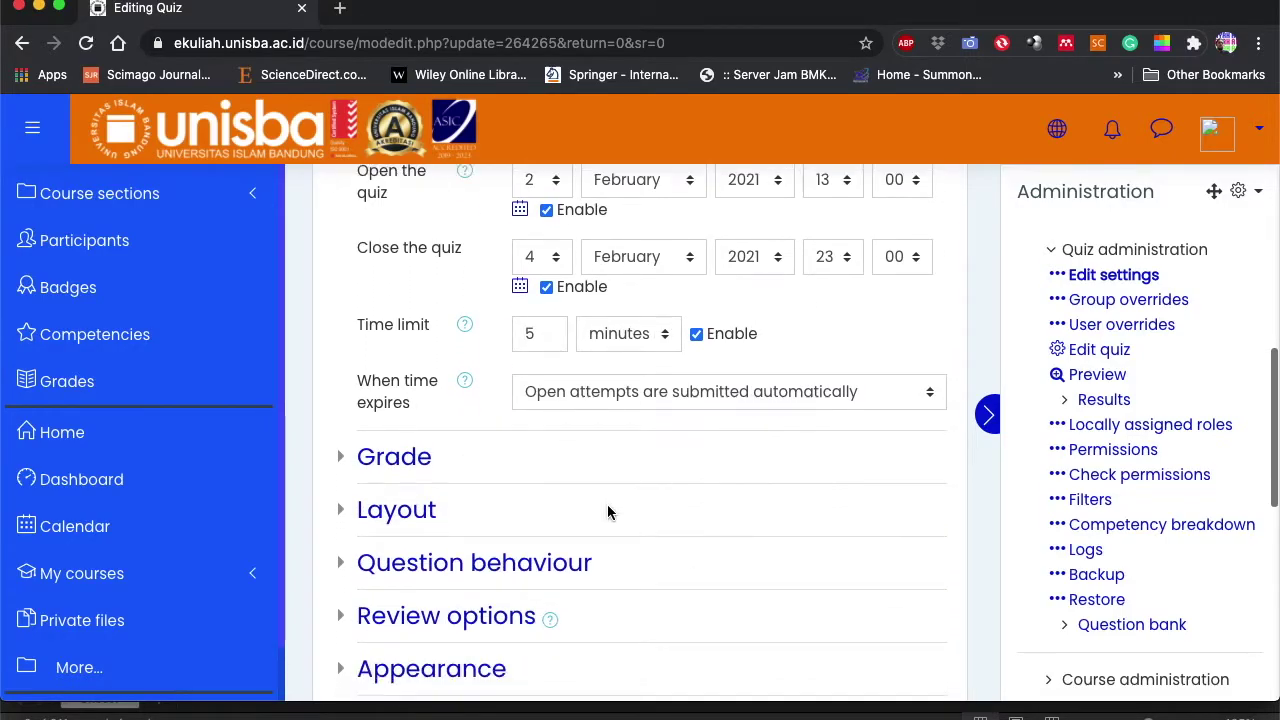
left_click(410, 465)
scroll(514, 480, "down", 4)
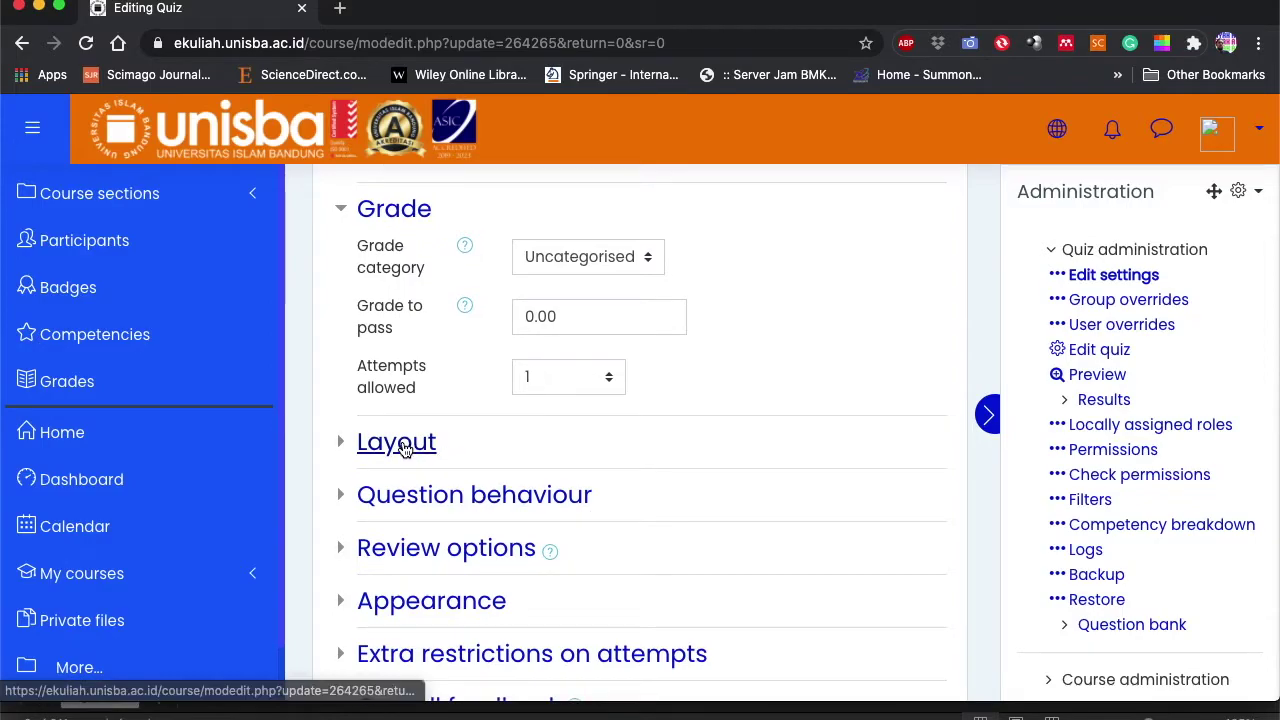
left_click(410, 443)
scroll(683, 529, "down", 4)
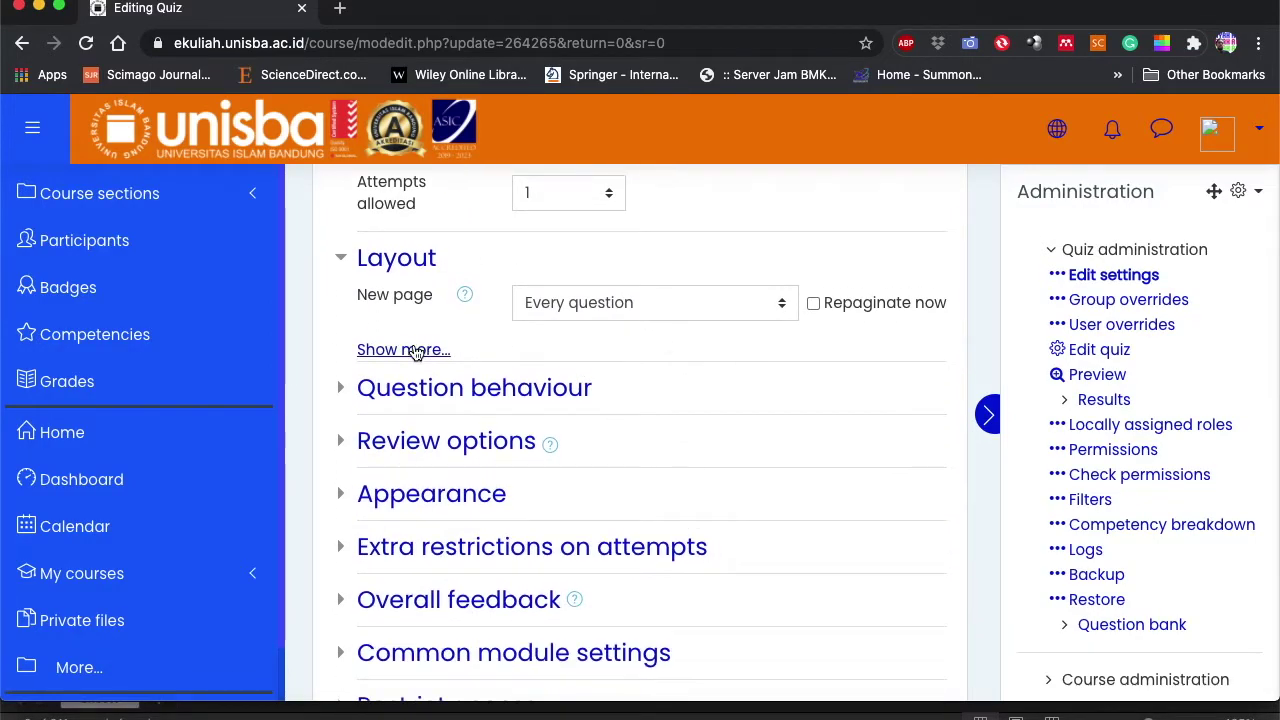
left_click(405, 349)
scroll(623, 466, "down", 4)
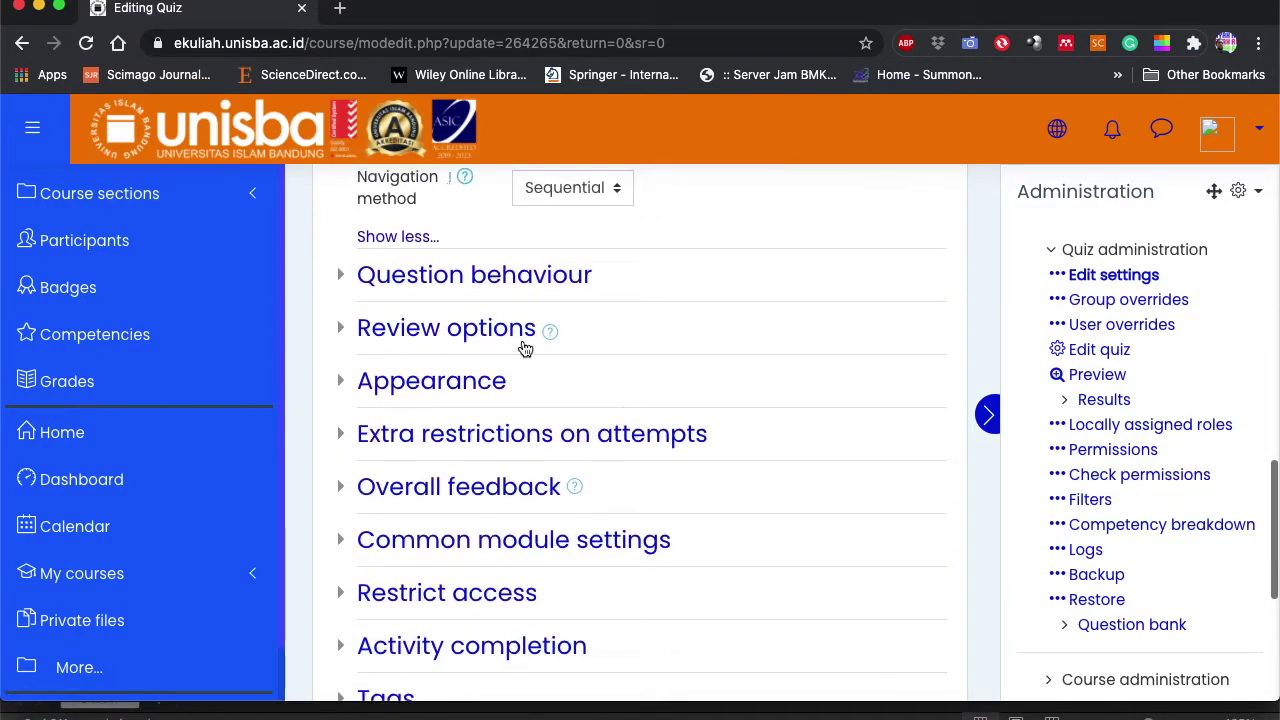
left_click(463, 335)
scroll(470, 340, "down", 4)
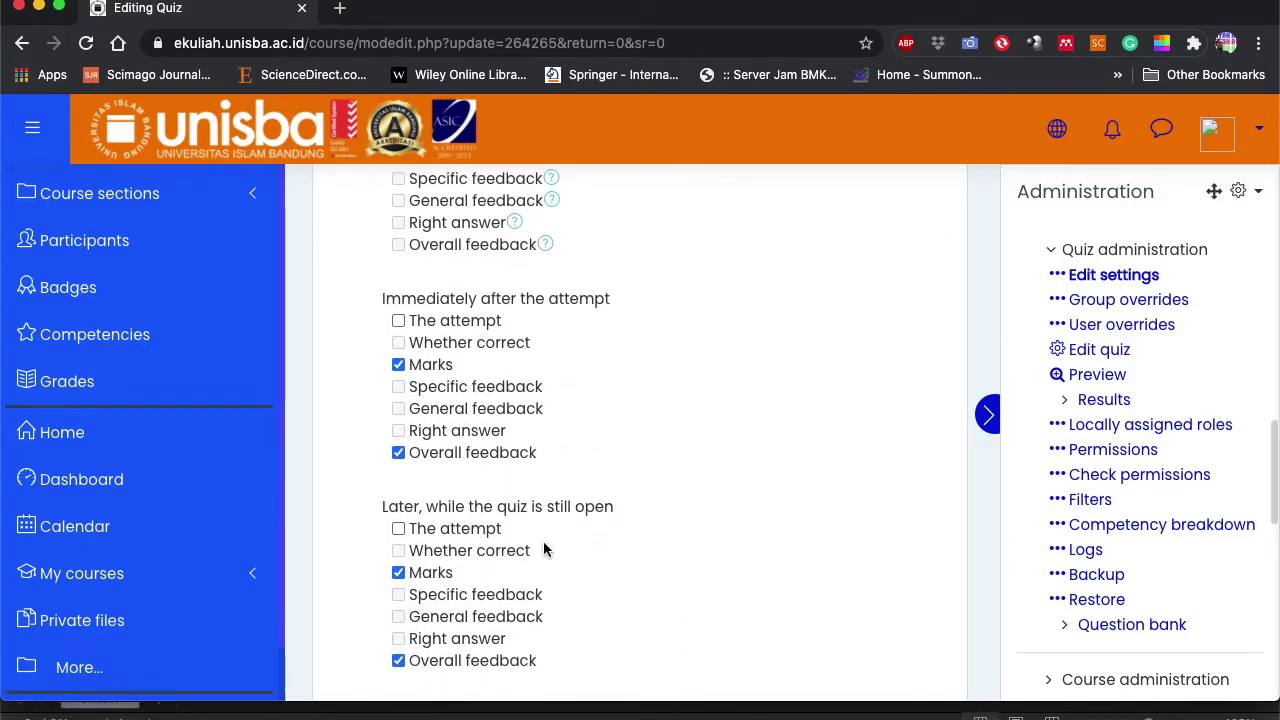
scroll(527, 481, "down", 9)
scroll(611, 429, "down", 7)
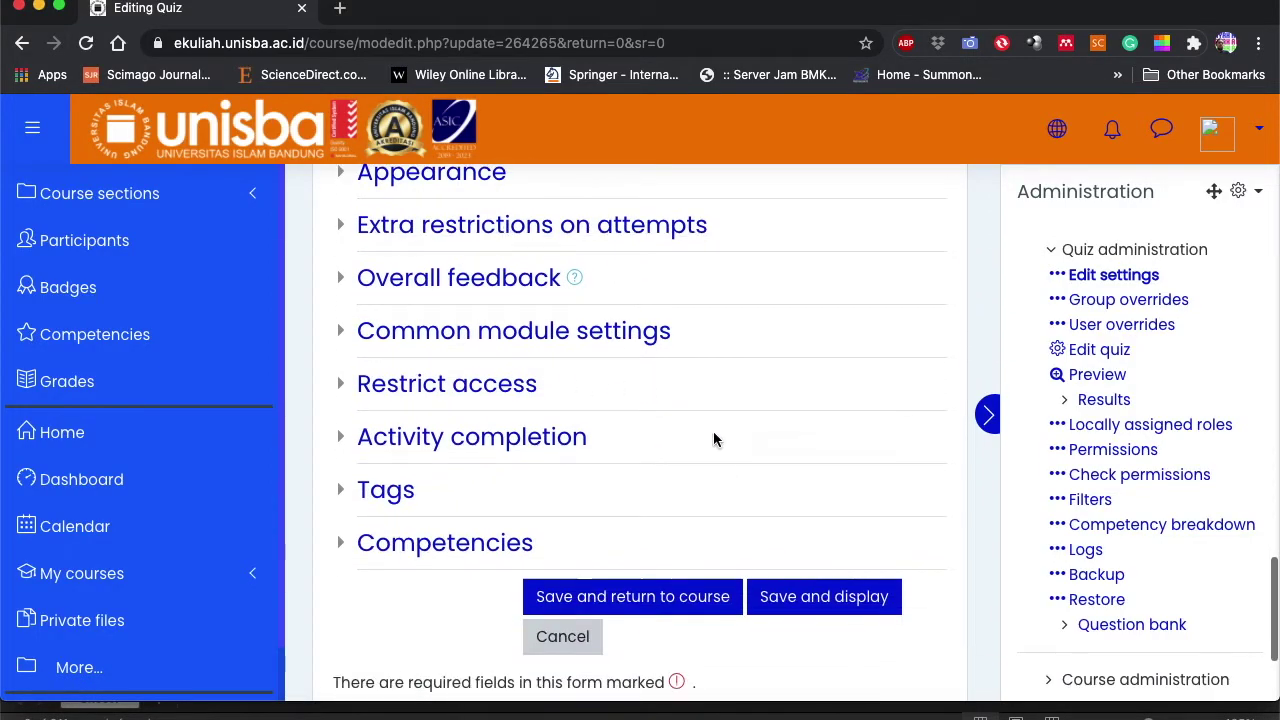
left_click(722, 607)
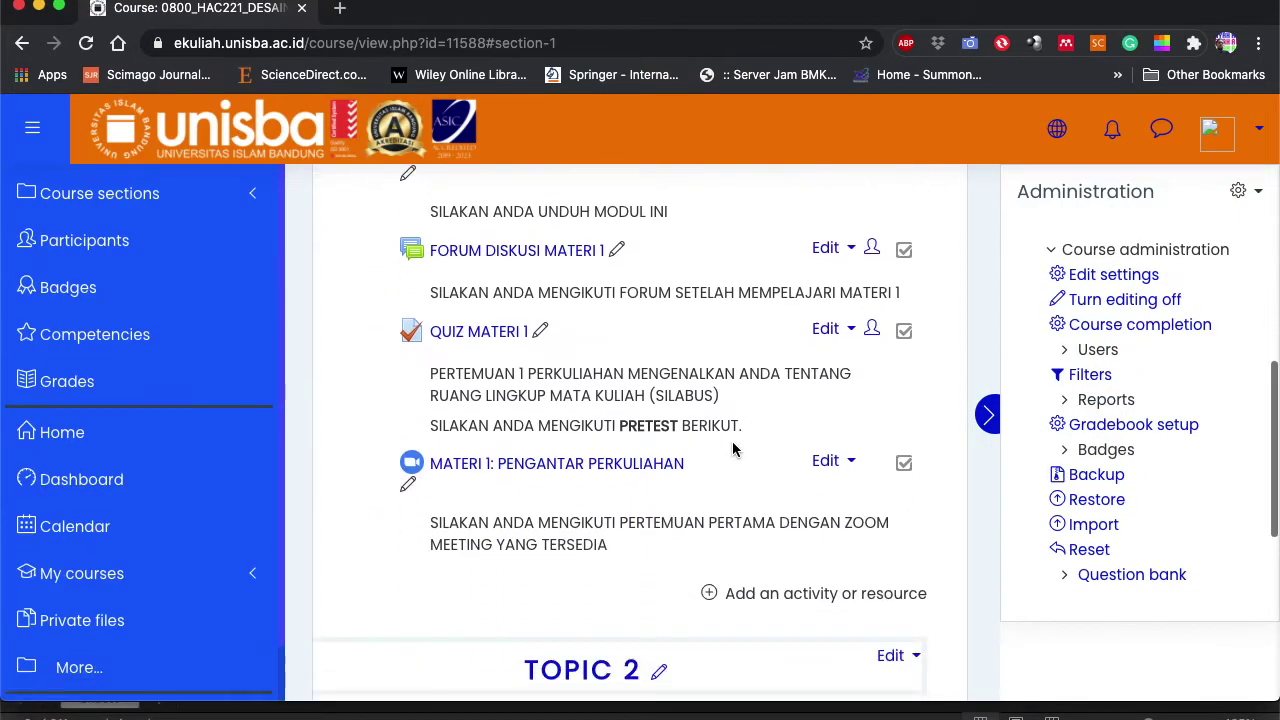
- Open the settings of the Zoom meeting MATERI 1: PENGANTAR PERKULIAHAN
scroll(700, 415, "down", 3)
scroll(700, 415, "down", 3)
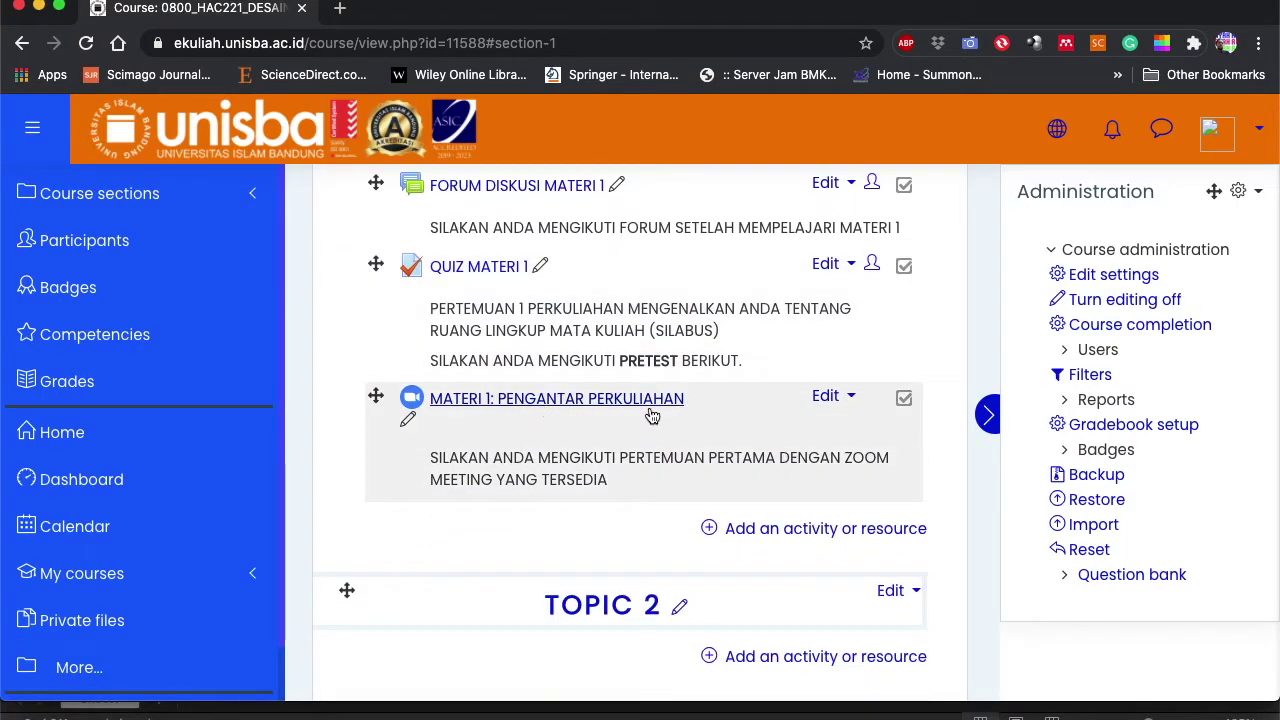
left_click(826, 397)
left_click(773, 443)
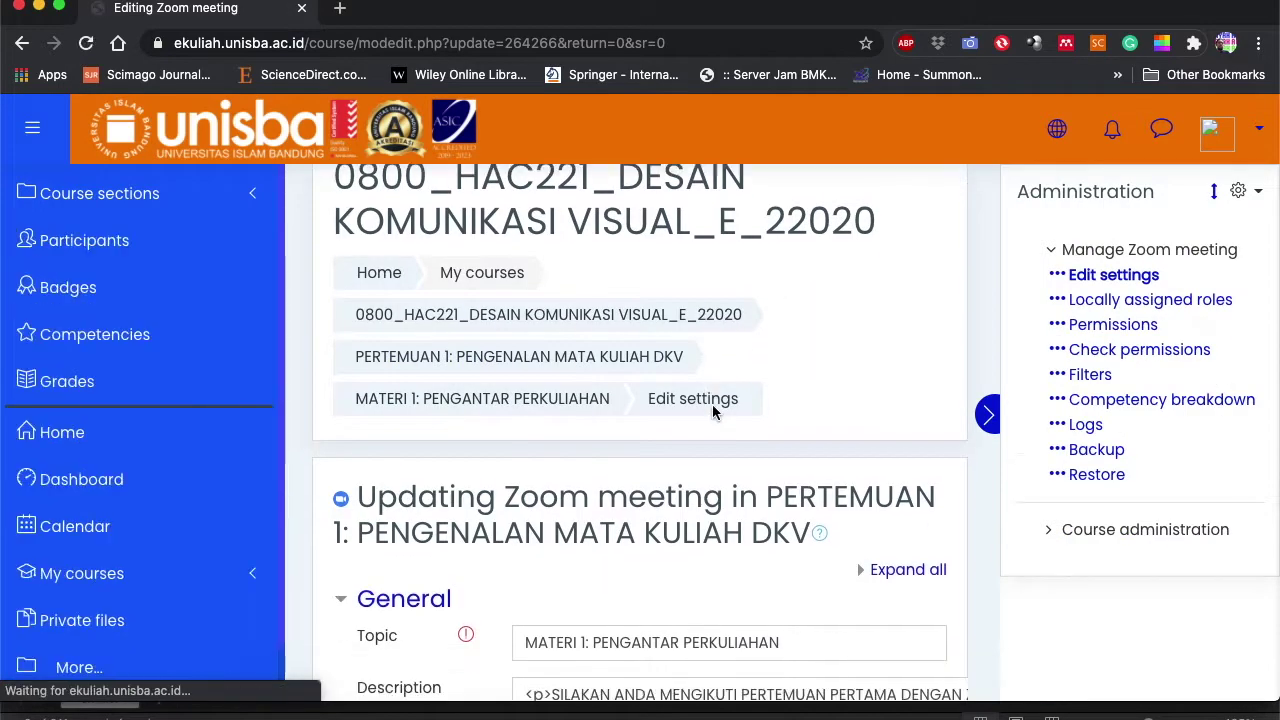
- Set the Zoom meeting's start to 2 February 2021 at 13:00
scroll(712, 410, "down", 3)
scroll(712, 410, "down", 2)
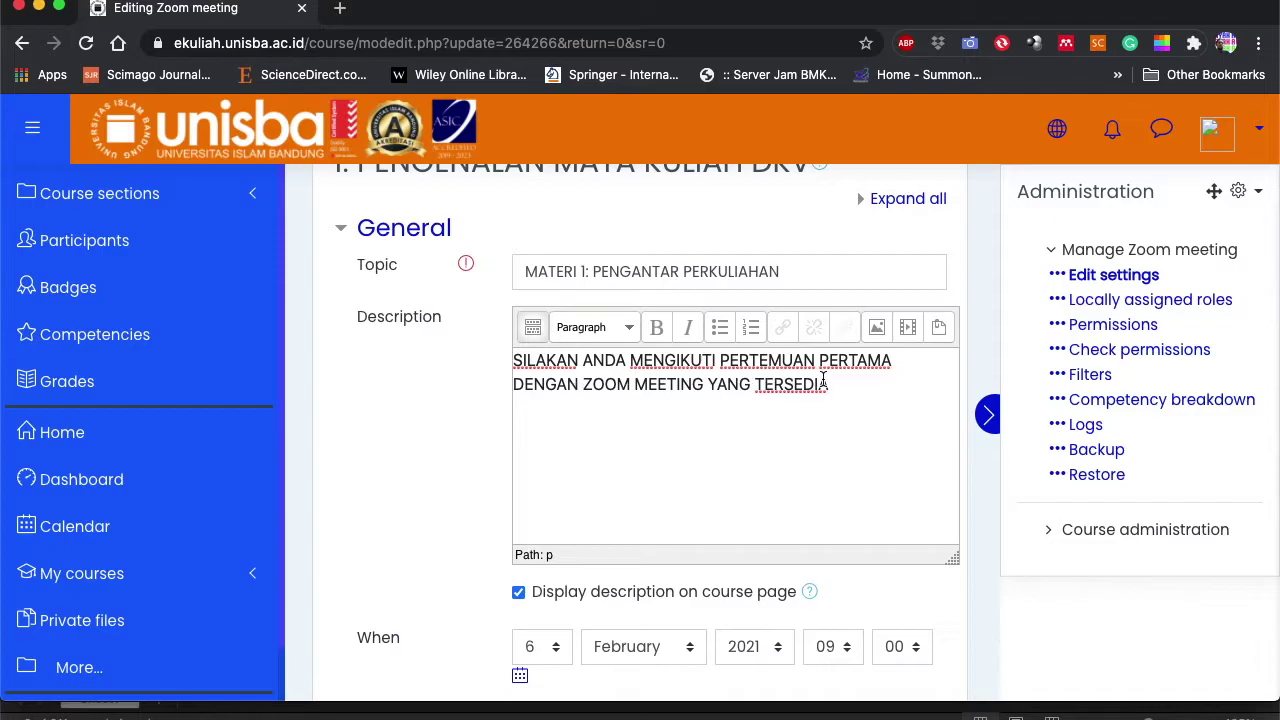
scroll(730, 413, "down", 2)
left_click(520, 453)
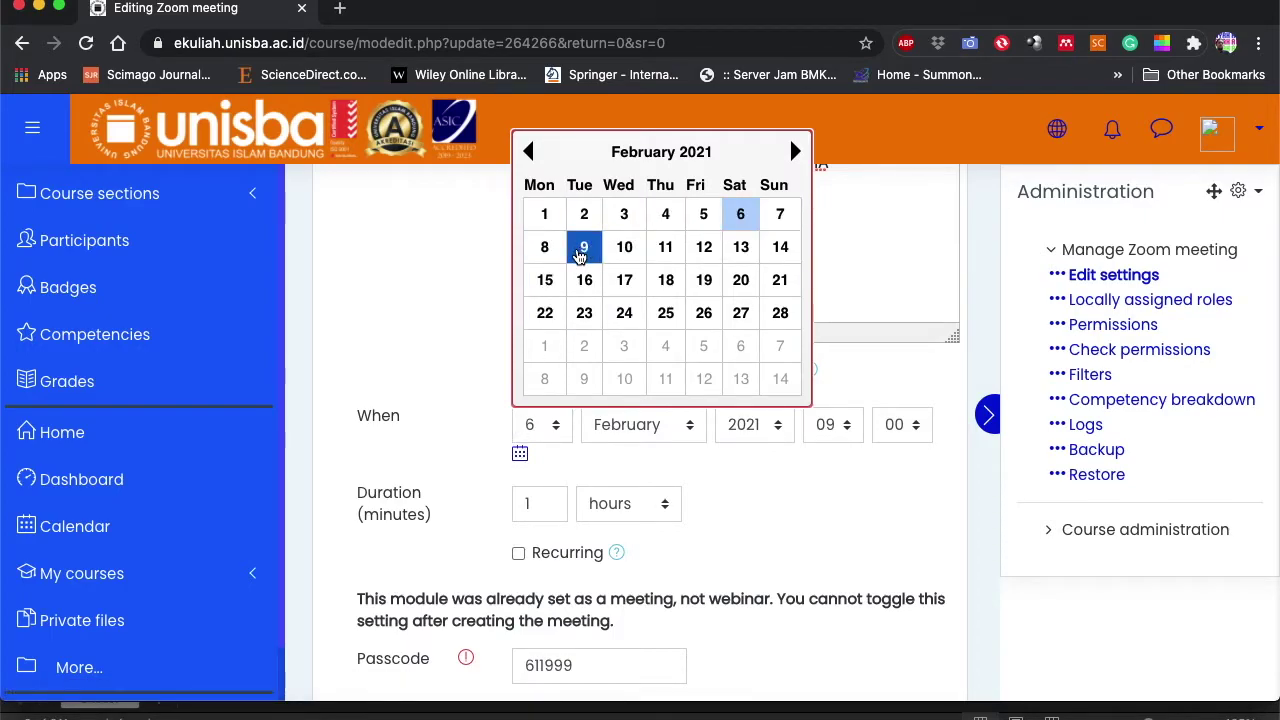
left_click(587, 214)
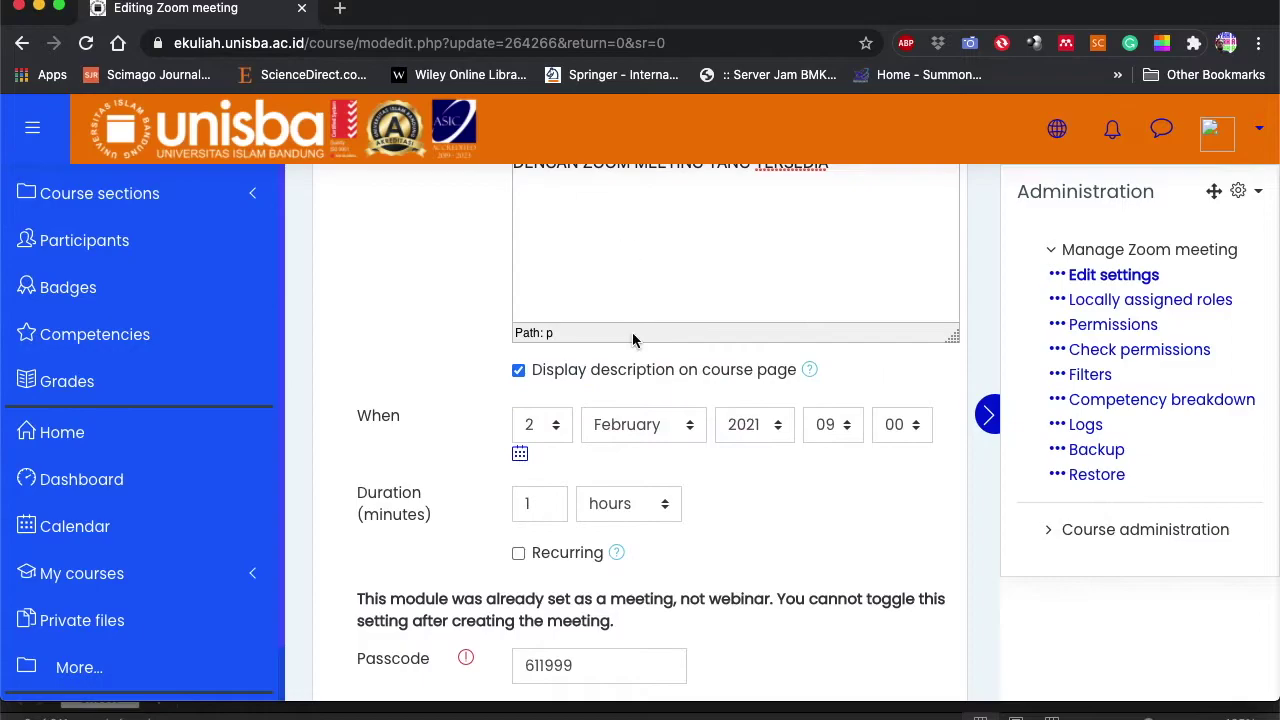
left_click(843, 428)
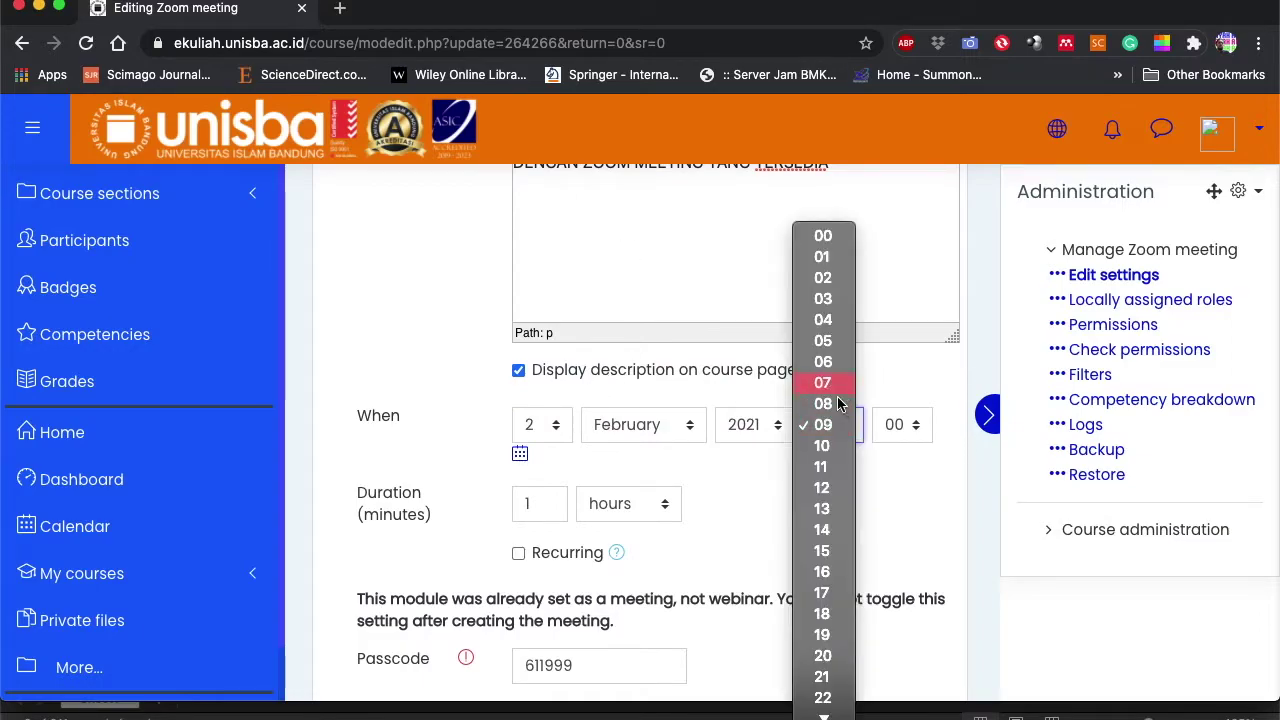
left_click(822, 510)
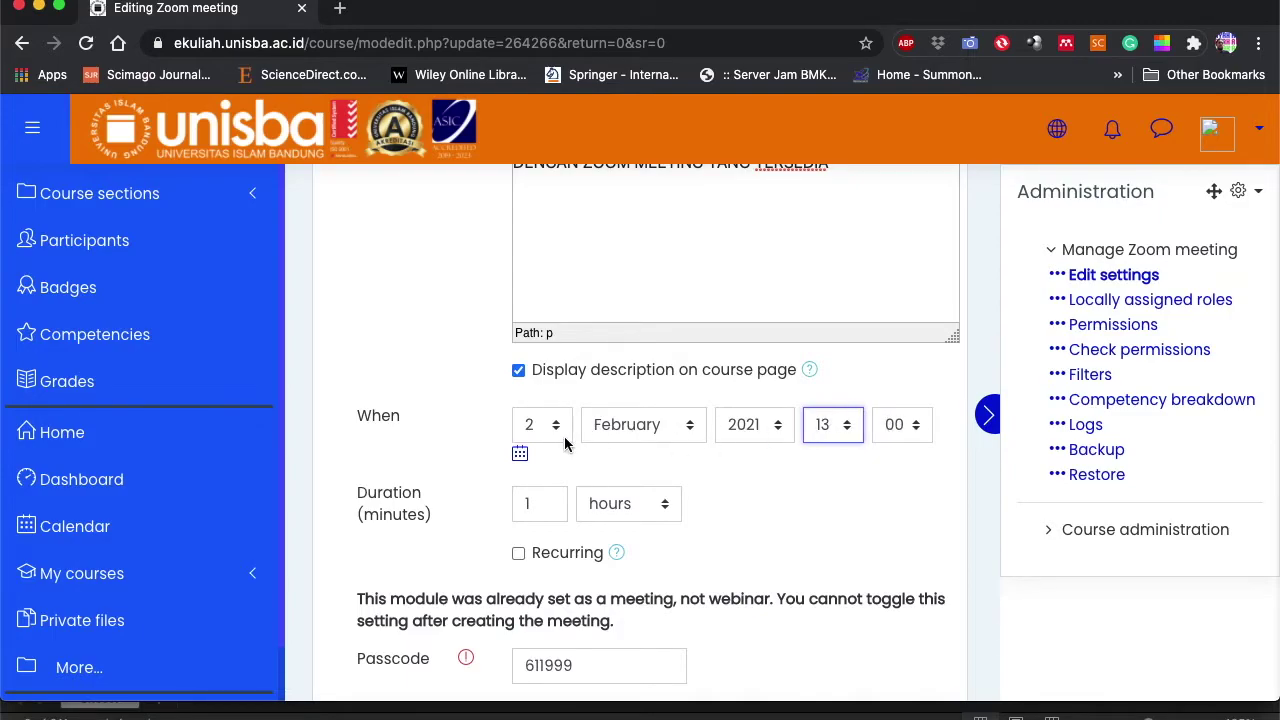
- Check the meeting's video, audio and waiting room options, and save the meeting, returning to the course
scroll(600, 460, "down", 4)
scroll(641, 476, "down", 5)
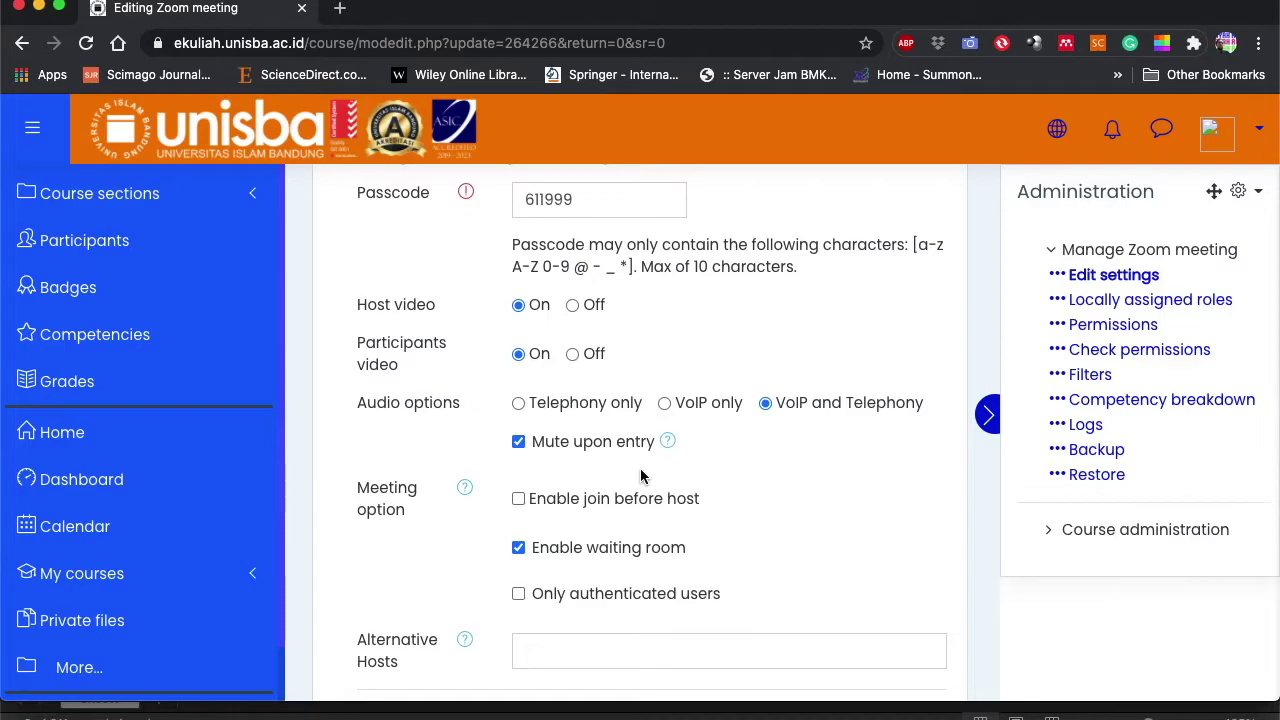
scroll(641, 476, "up", 2)
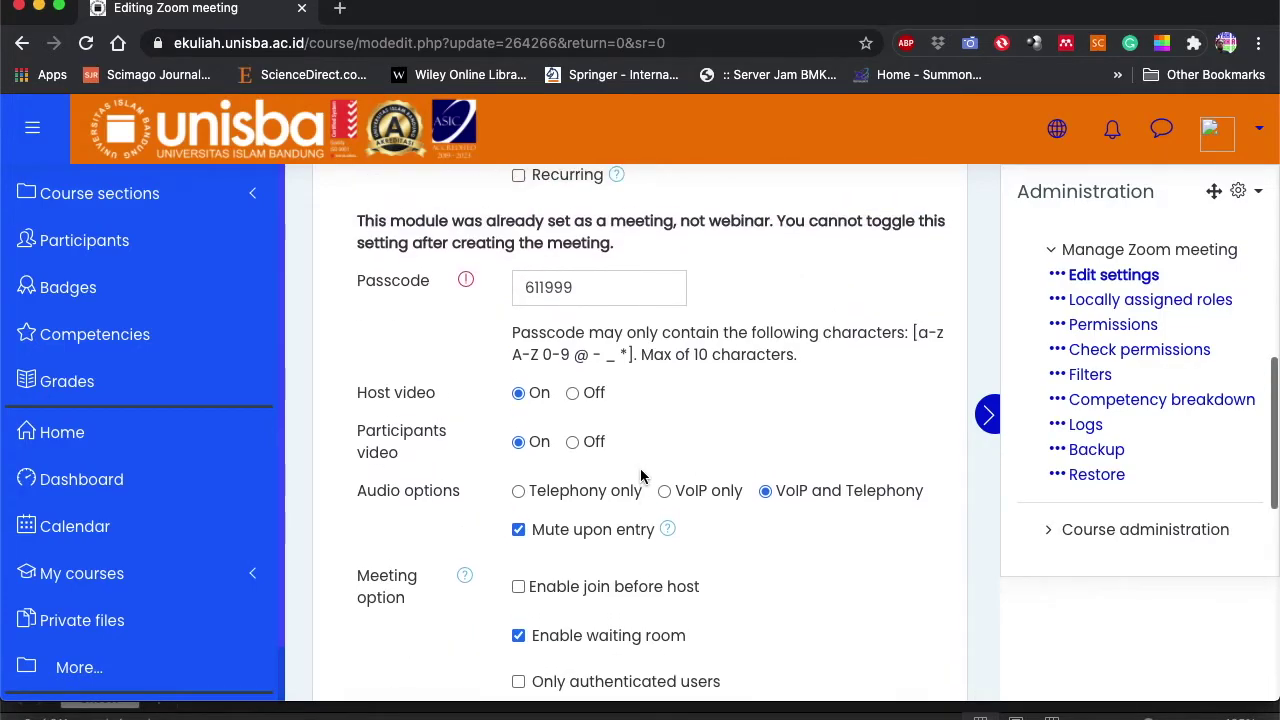
scroll(641, 476, "down", 11)
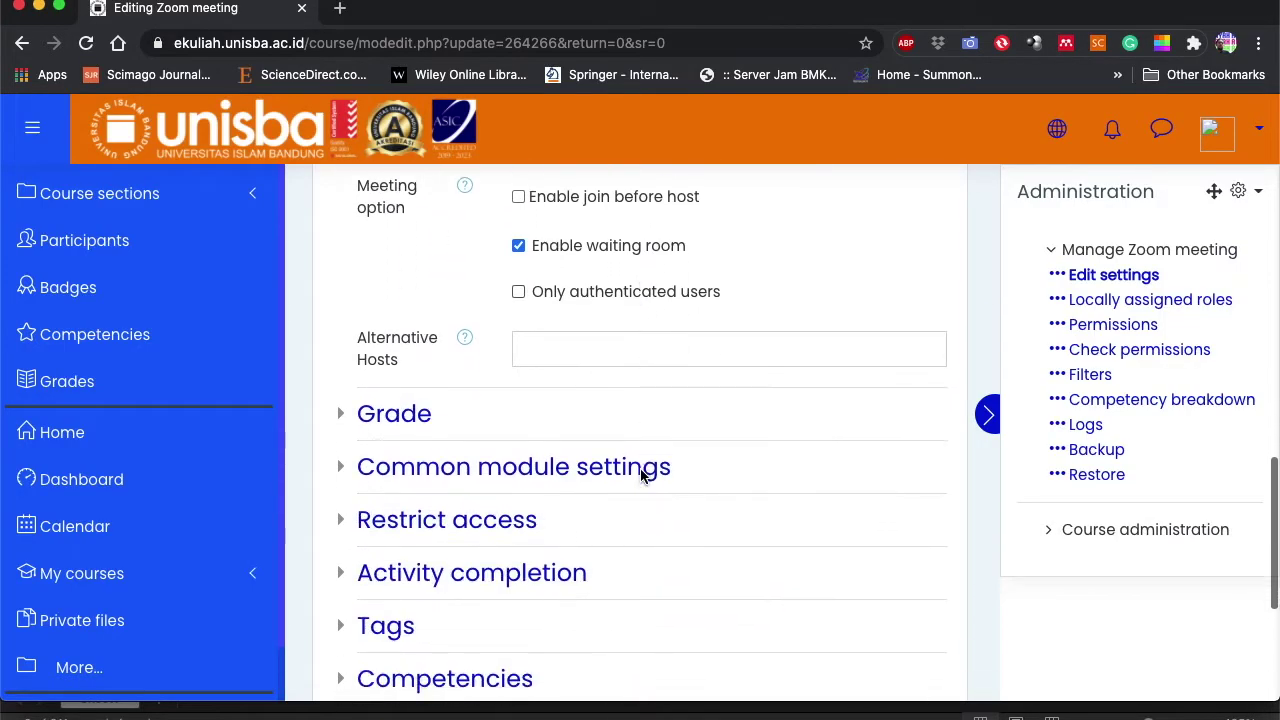
scroll(641, 476, "down", 3)
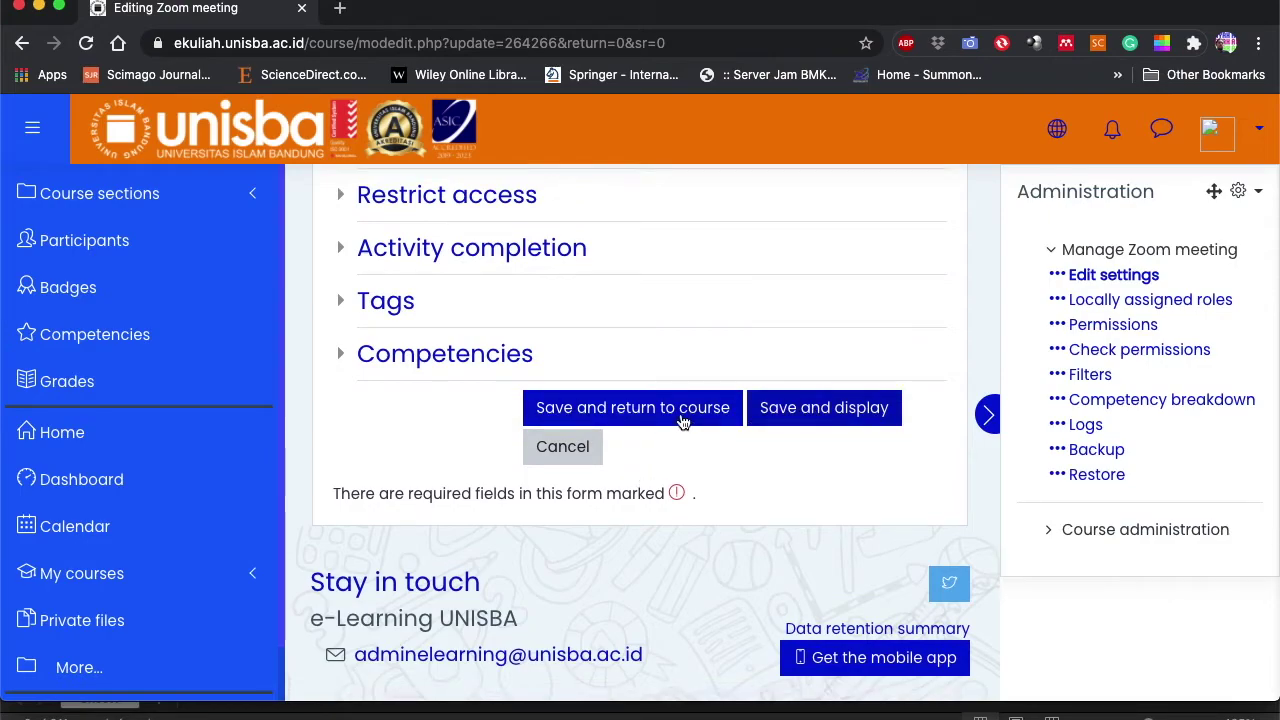
left_click(680, 418)
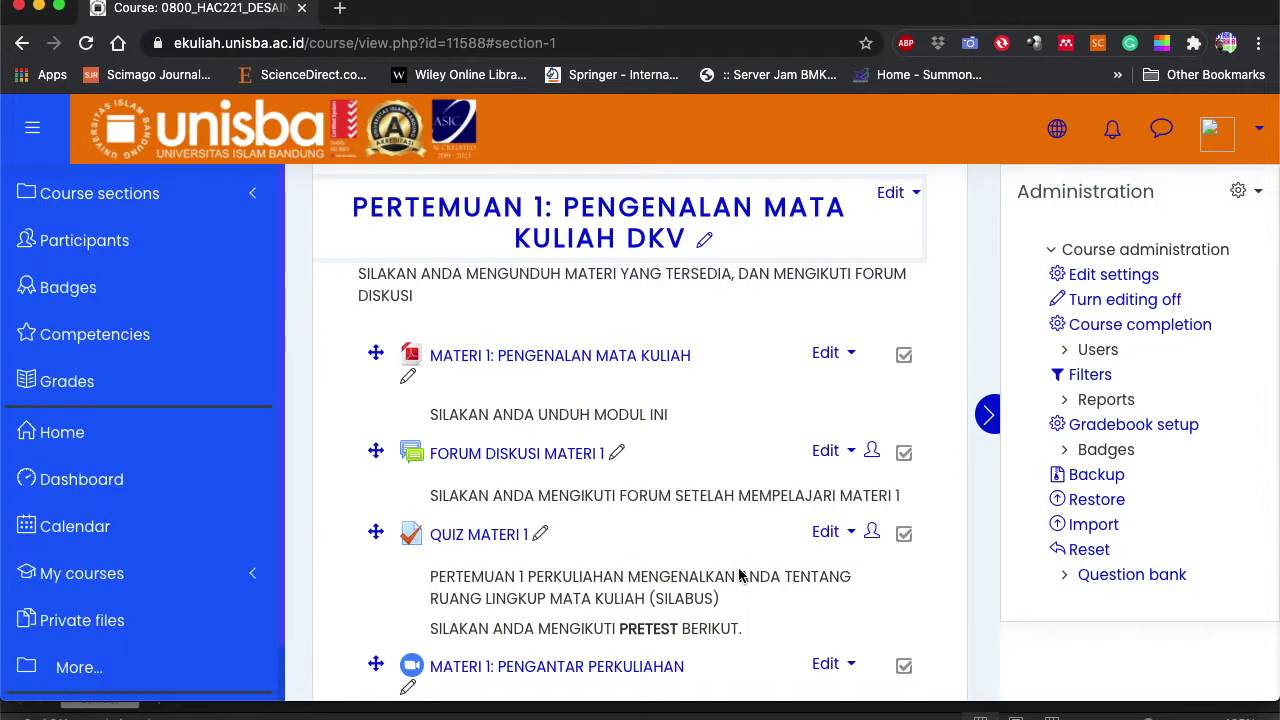
scroll(740, 577, "down", 5)
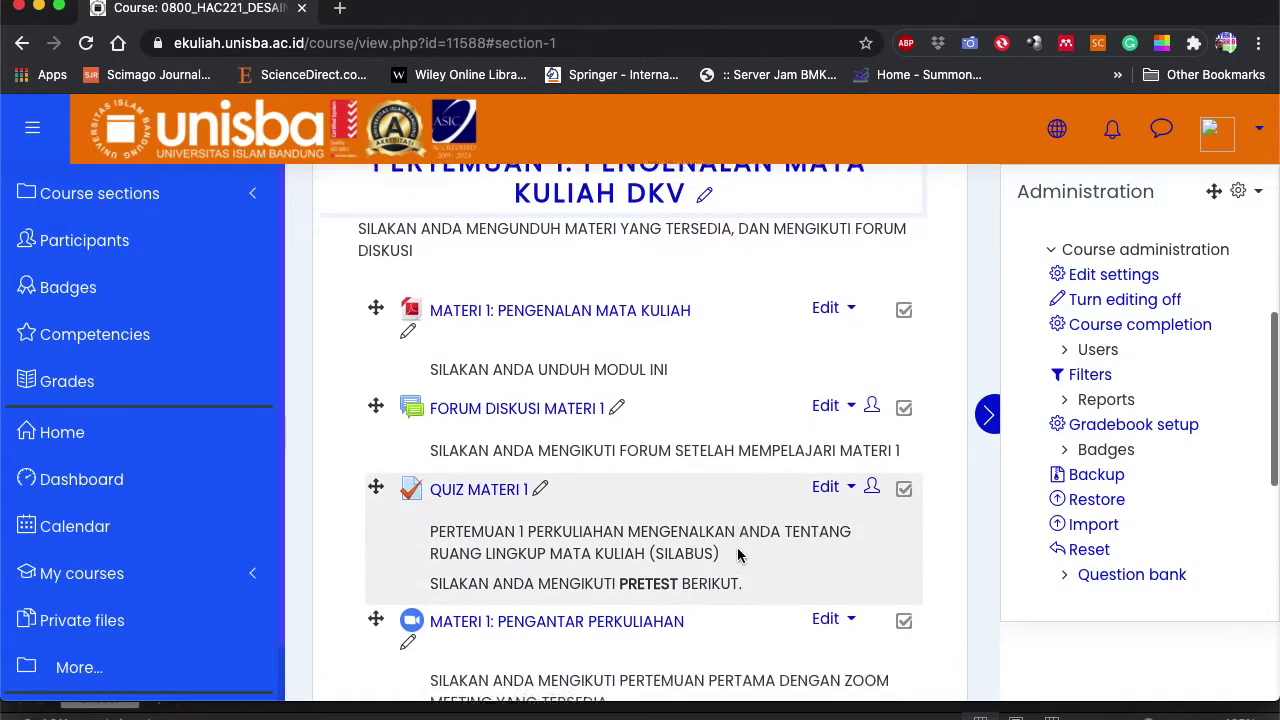
scroll(738, 540, "up", 3)
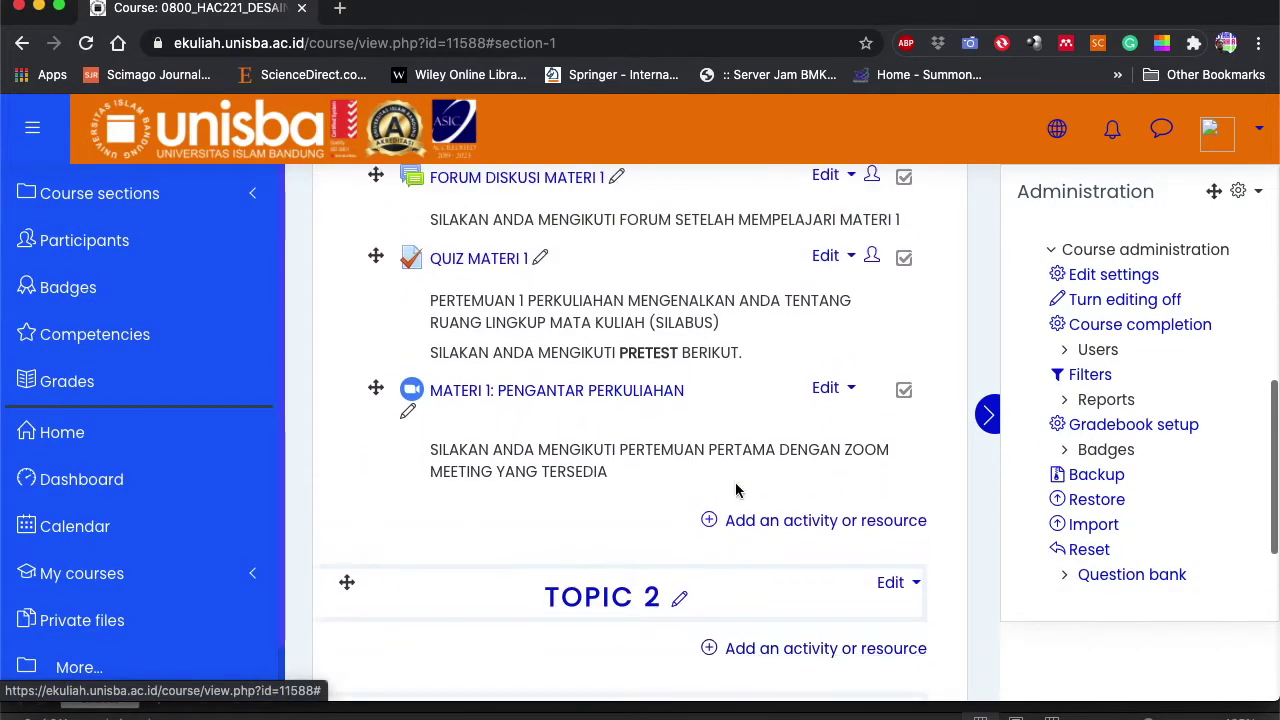
scroll(700, 350, "up", 5)
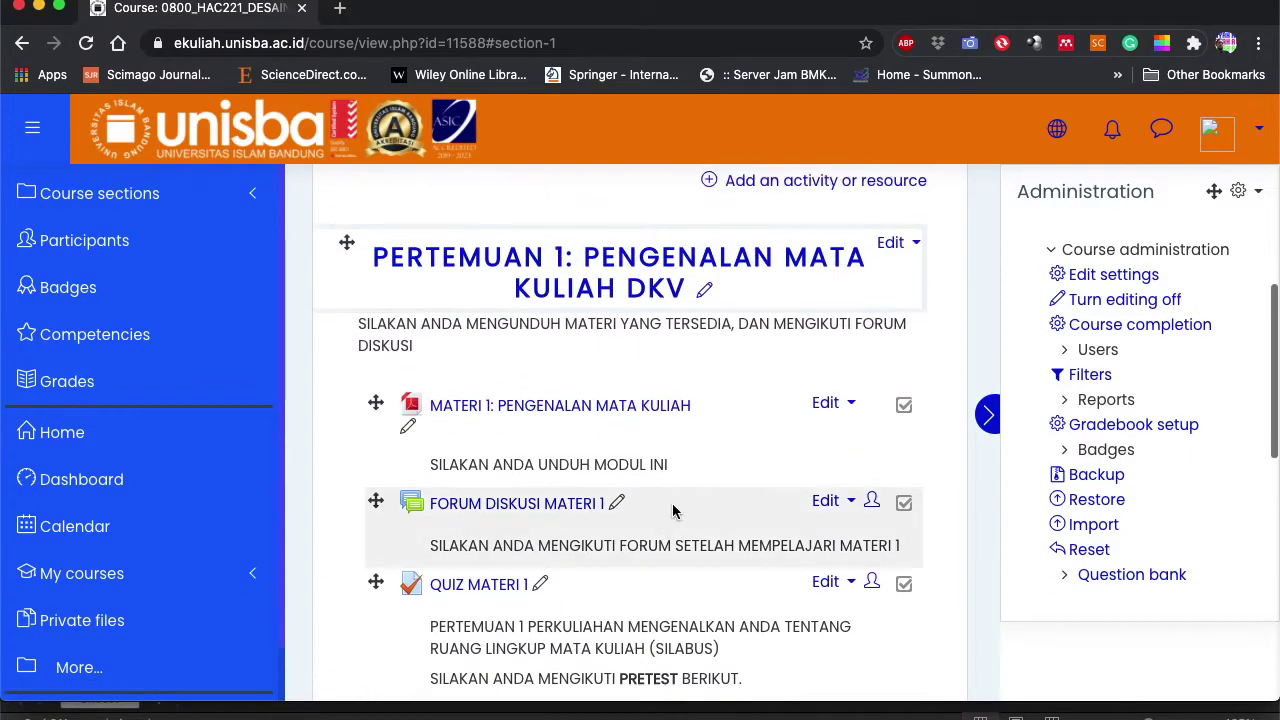
scroll(690, 322, "up", 5)
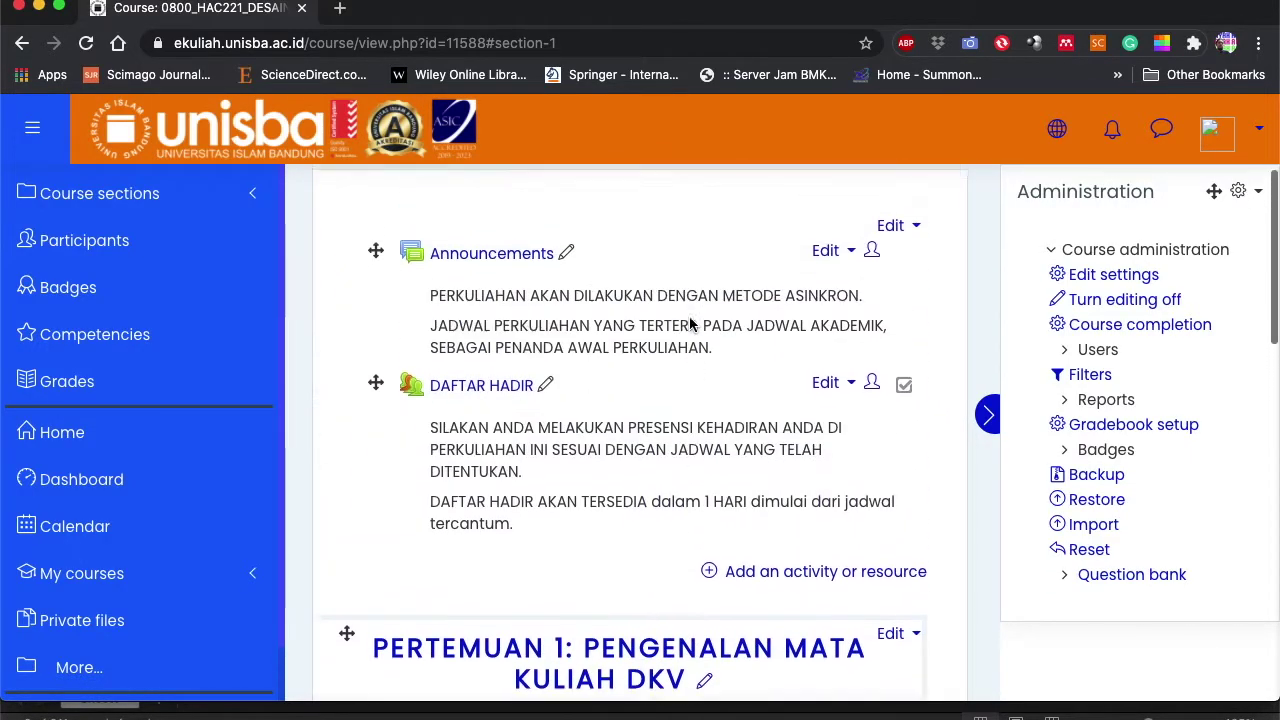